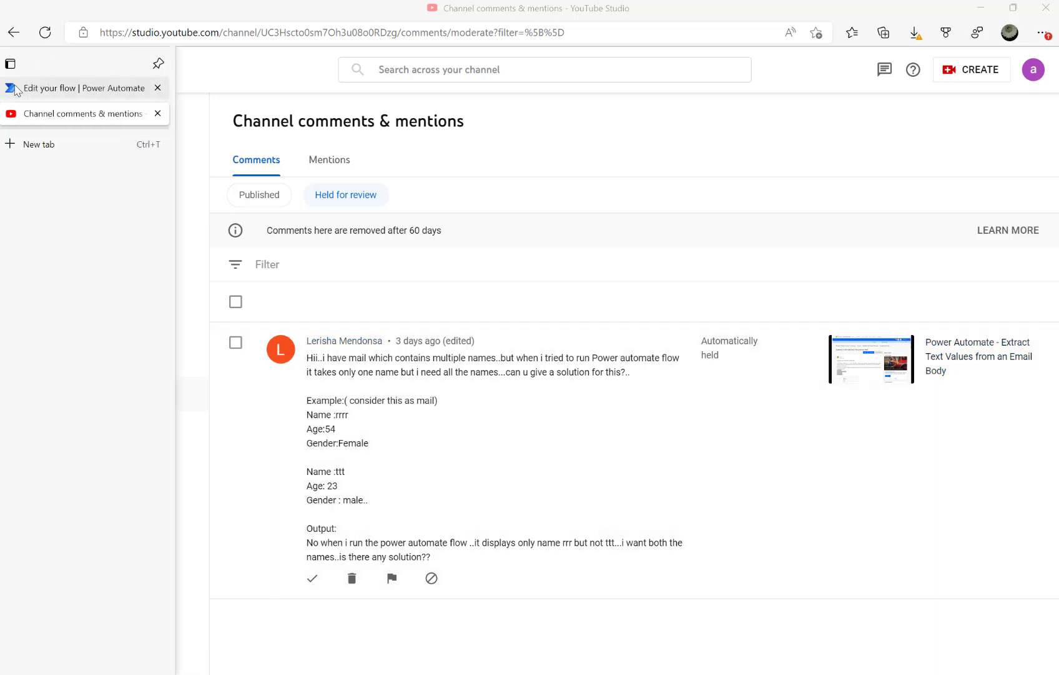
# Step: Switch to the Power Automate flow editor and check the email trigger's subject filter
pyautogui.click(75, 88)
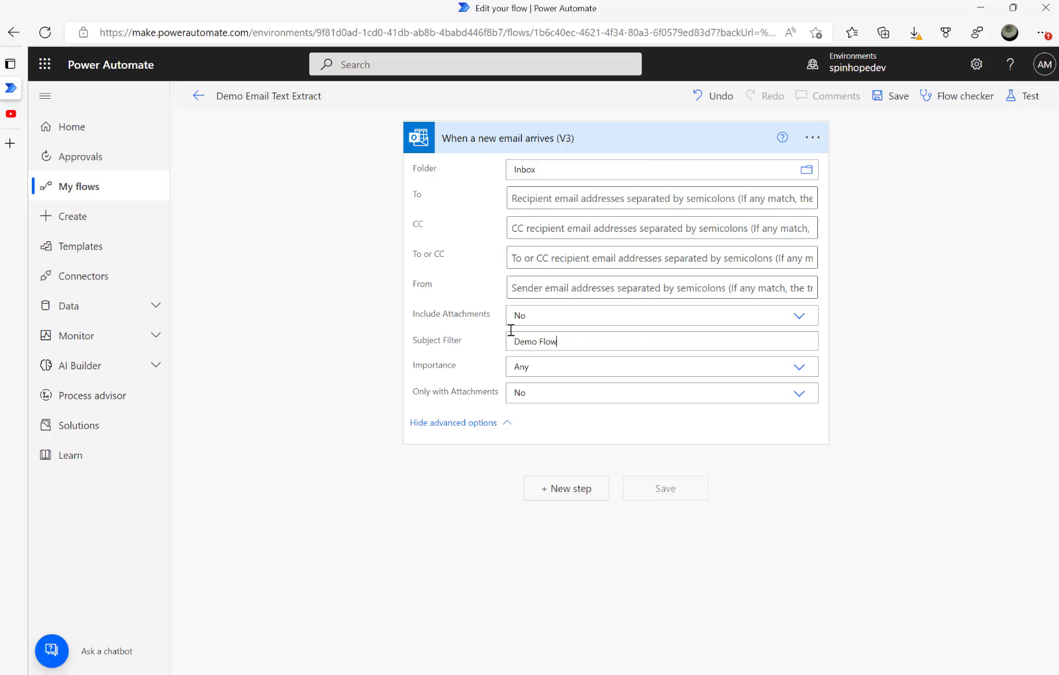
pyautogui.tripleClick(614, 338)
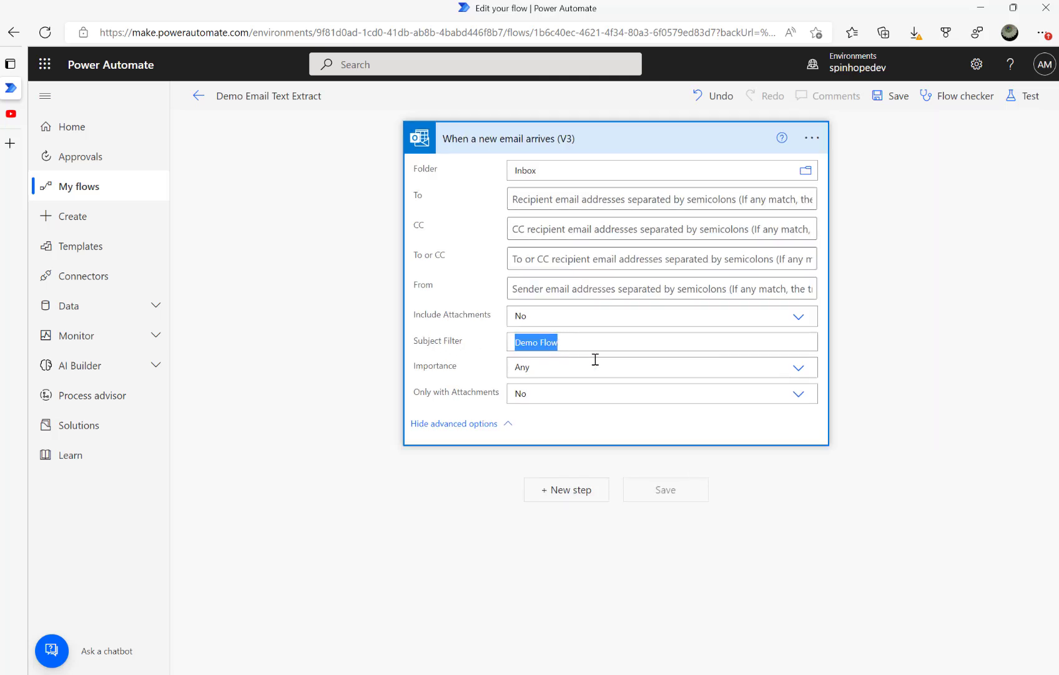
pyautogui.click(448, 483)
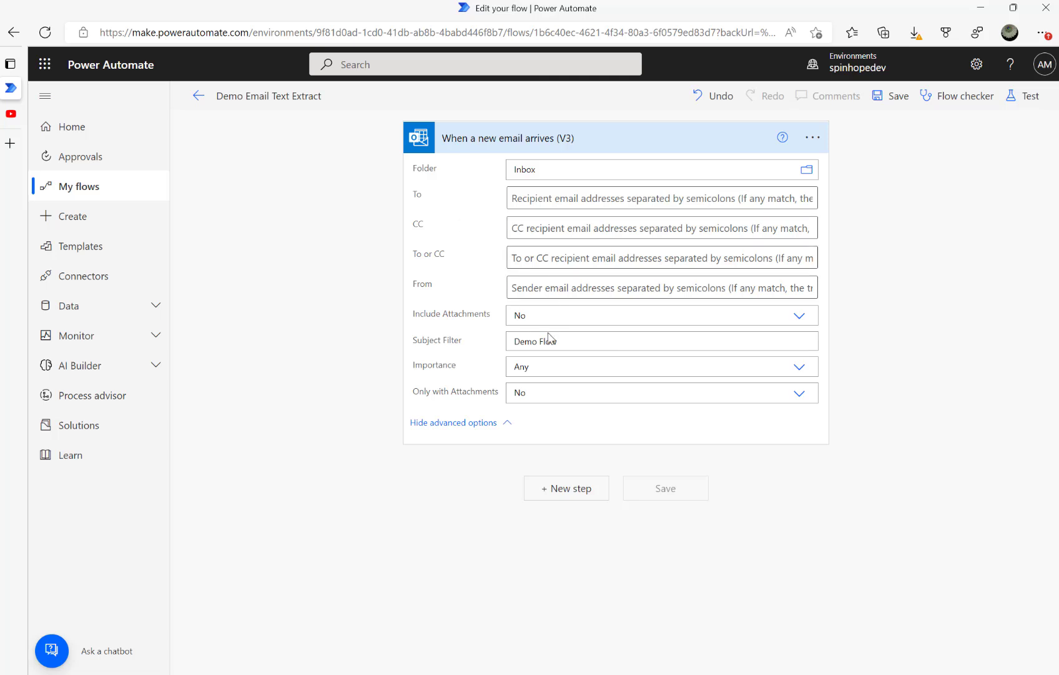
# Step: Add a Compose action after the email trigger with the email's Body as its input, and save the flow
pyautogui.click(558, 488)
pyautogui.write('comp')
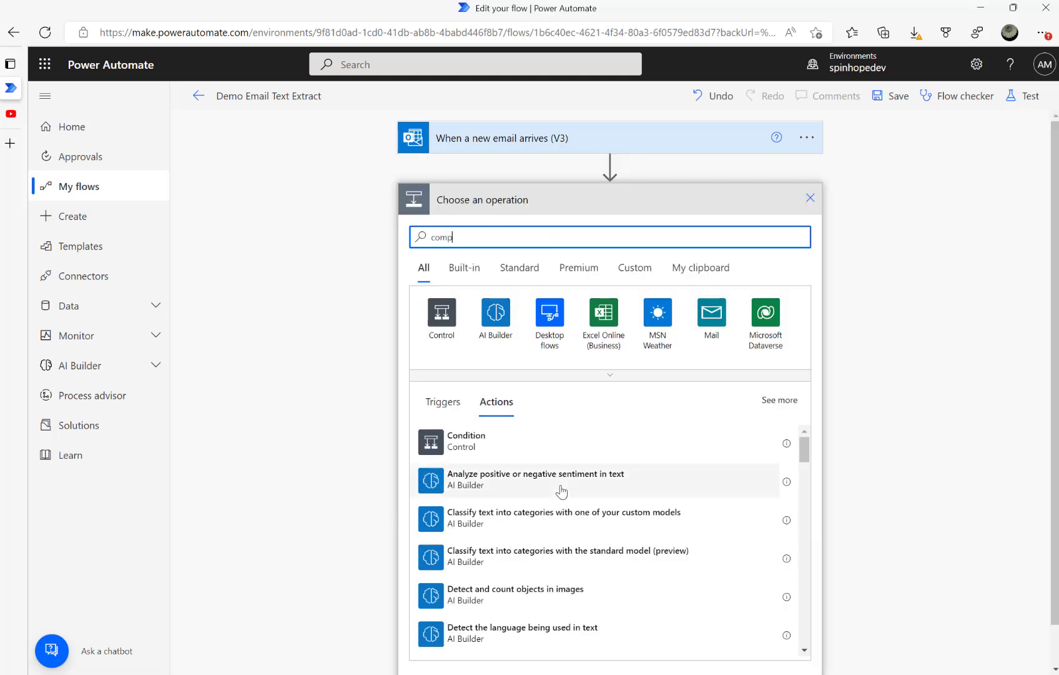
pyautogui.write('ose')
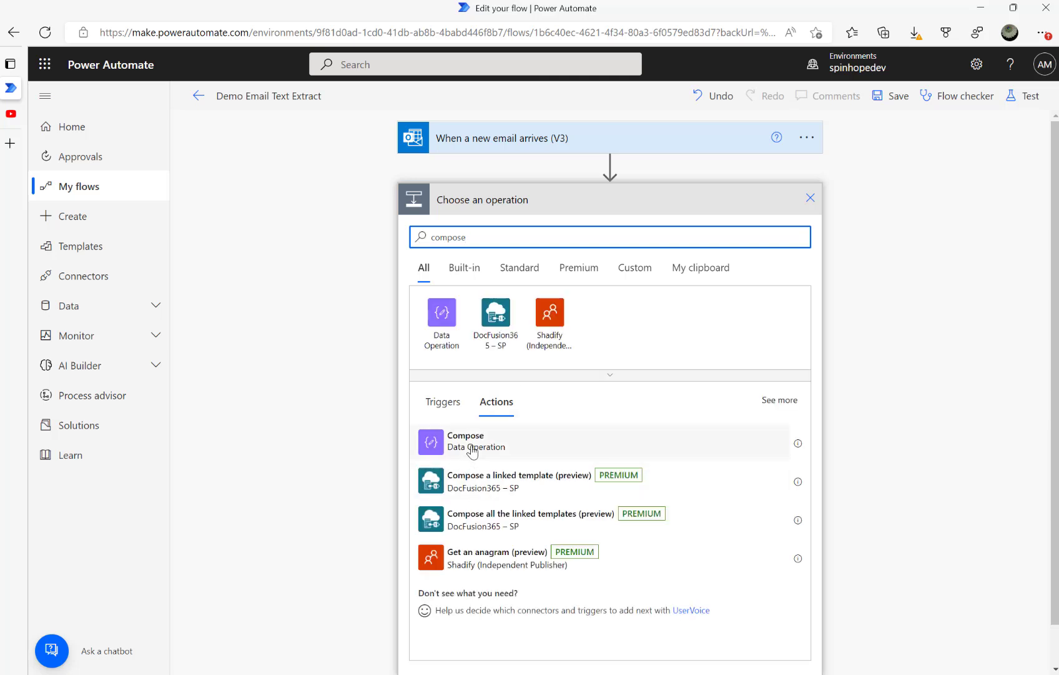
pyautogui.click(471, 446)
pyautogui.click(562, 229)
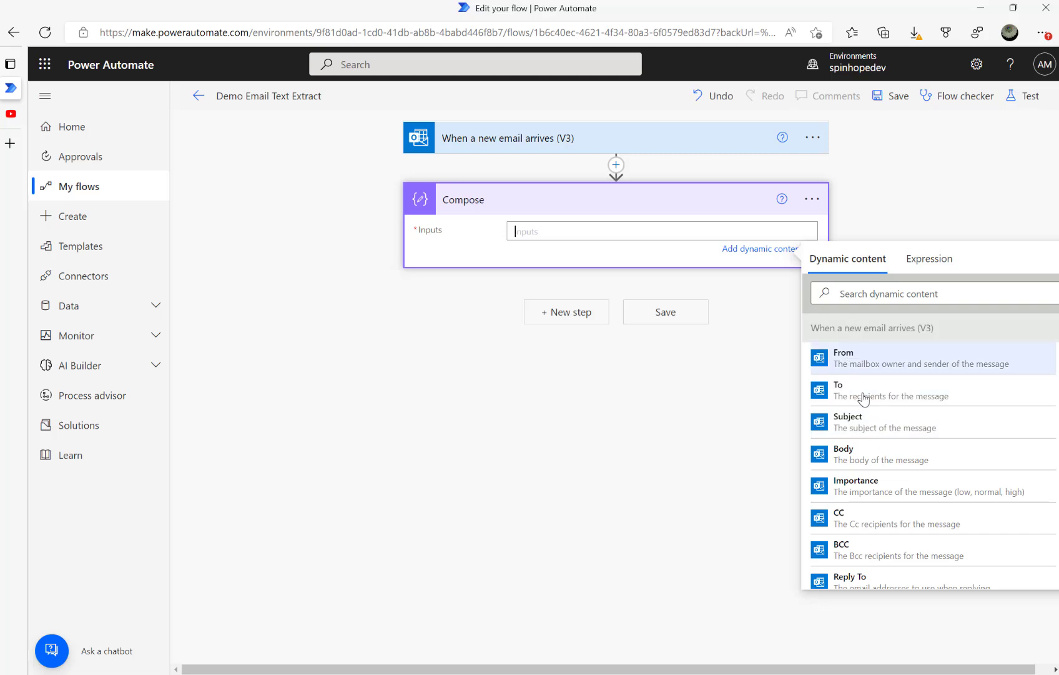
pyautogui.click(855, 454)
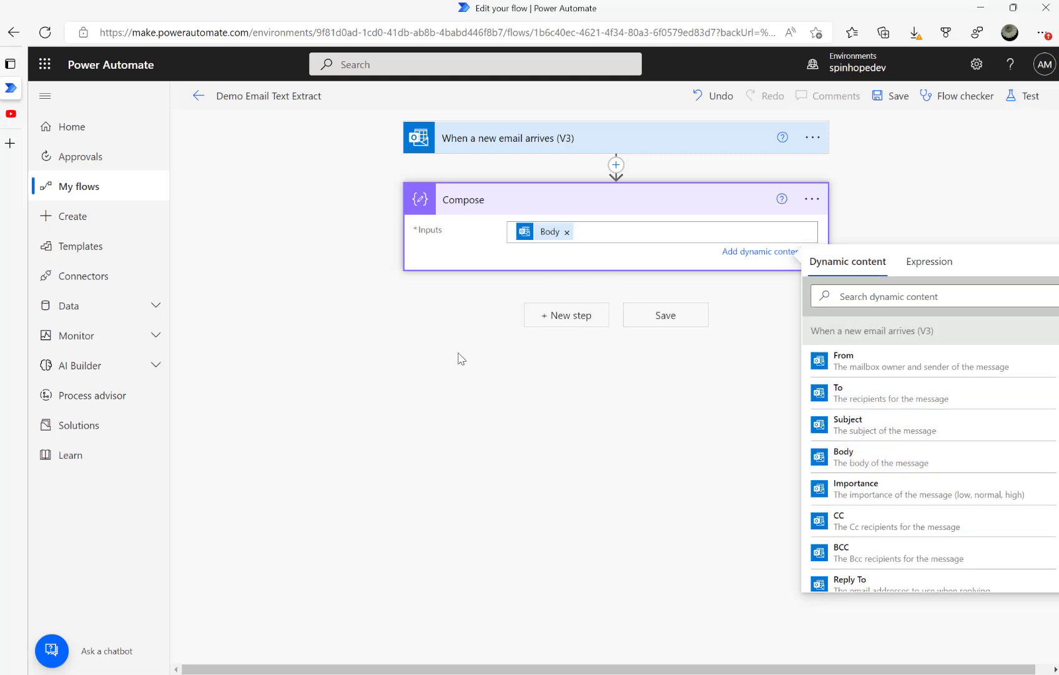
pyautogui.click(471, 333)
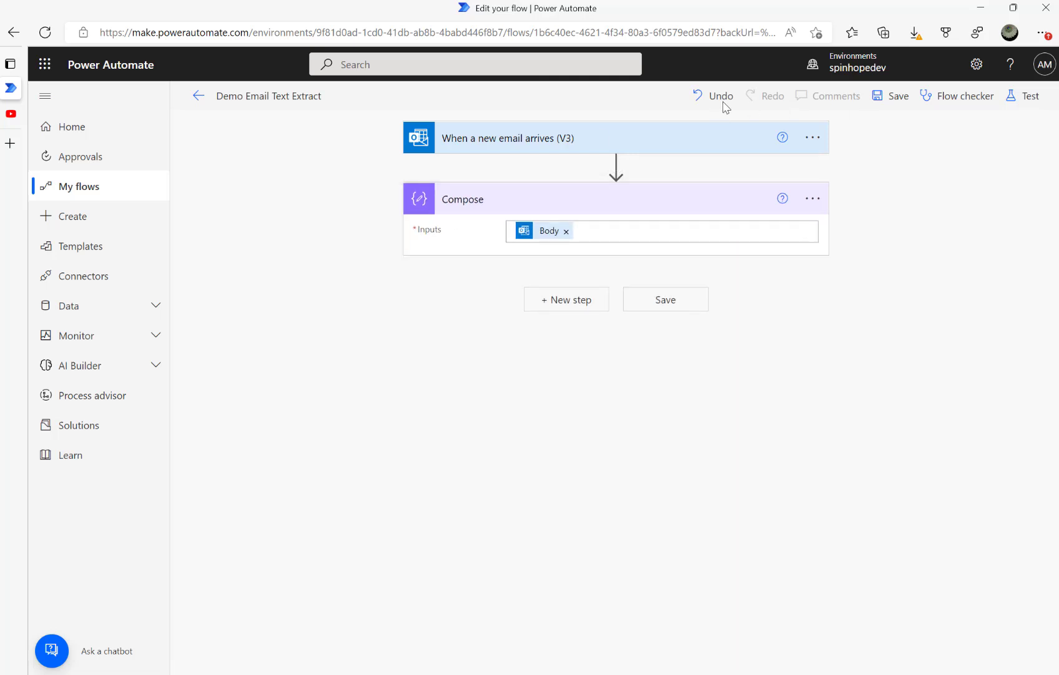
pyautogui.click(890, 98)
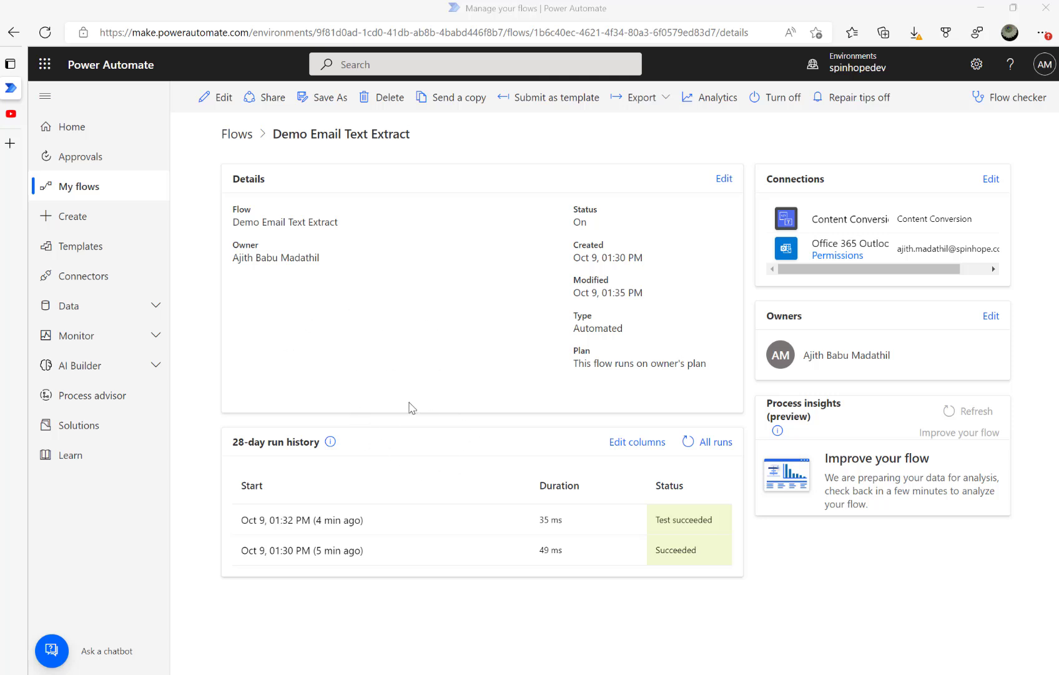
# Step: Refresh the flow's run history and inspect the Compose output of the newest run
pyautogui.click(688, 442)
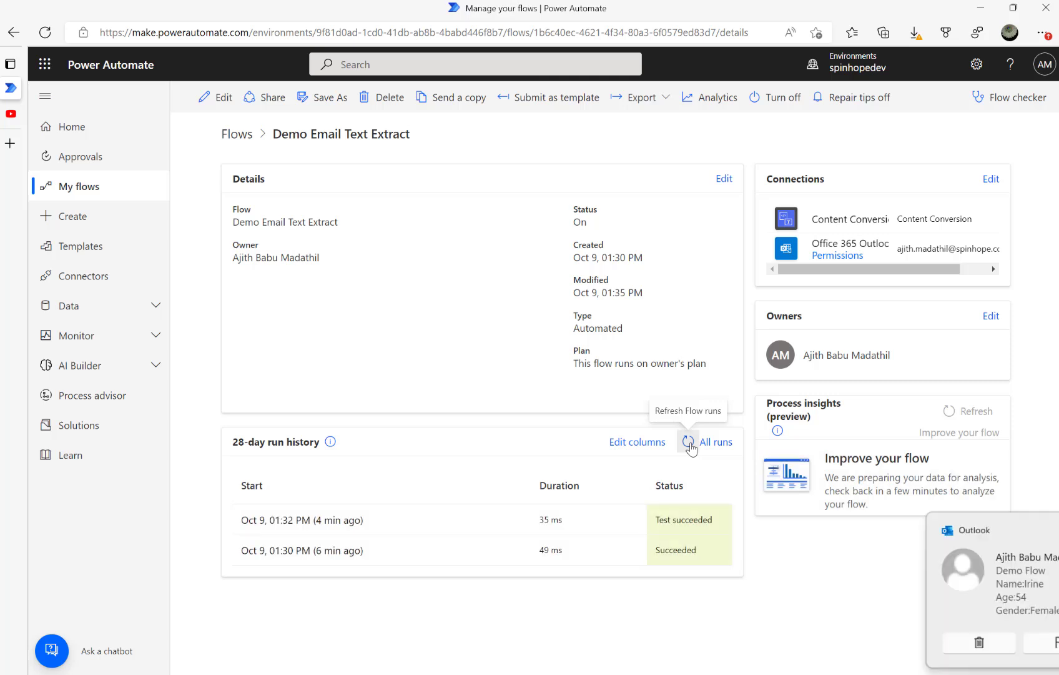
pyautogui.click(690, 444)
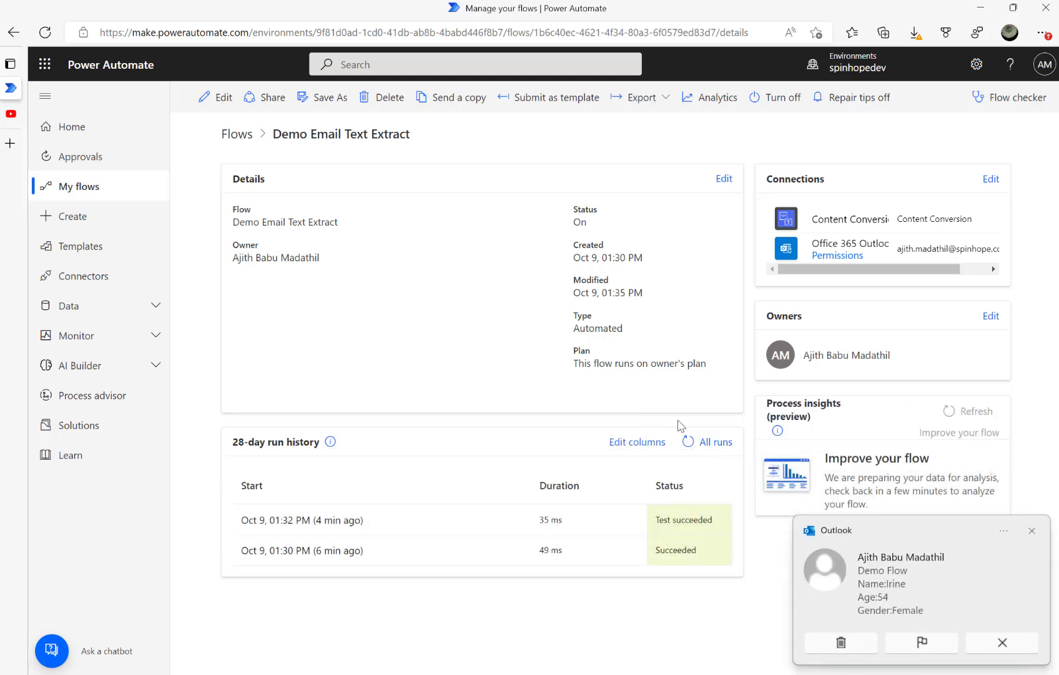
pyautogui.click(690, 444)
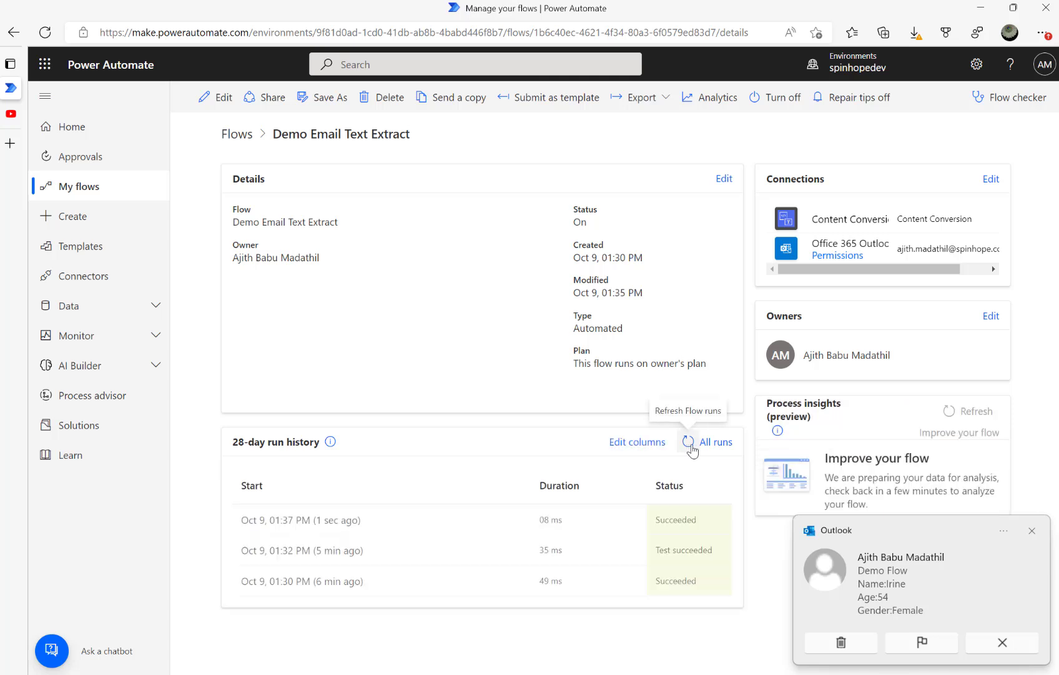
pyautogui.click(690, 445)
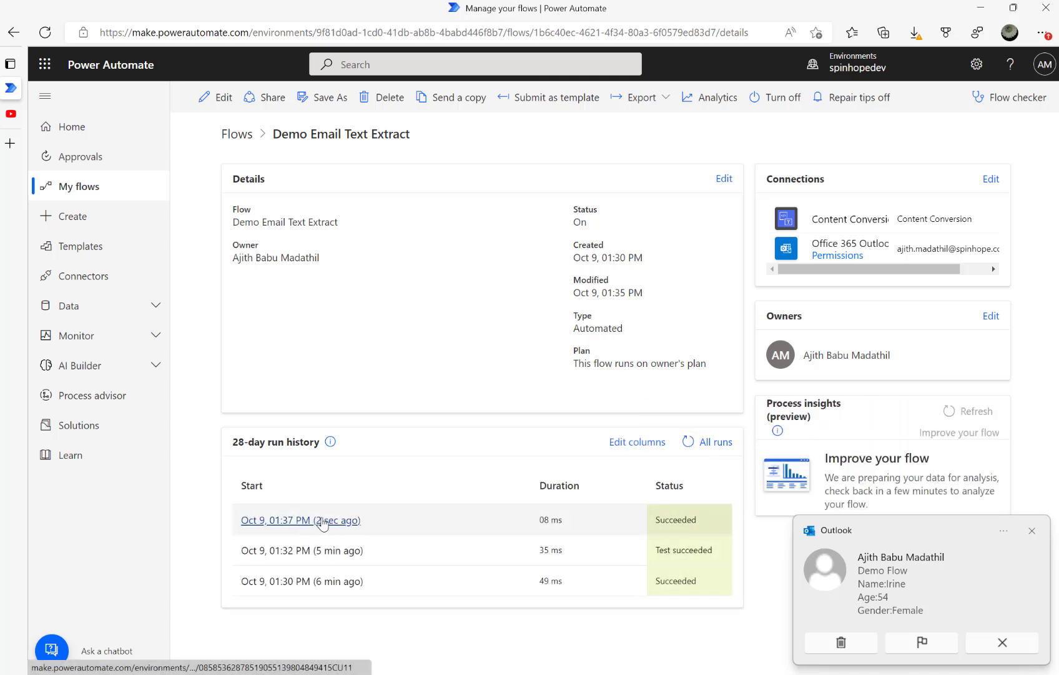
pyautogui.click(322, 522)
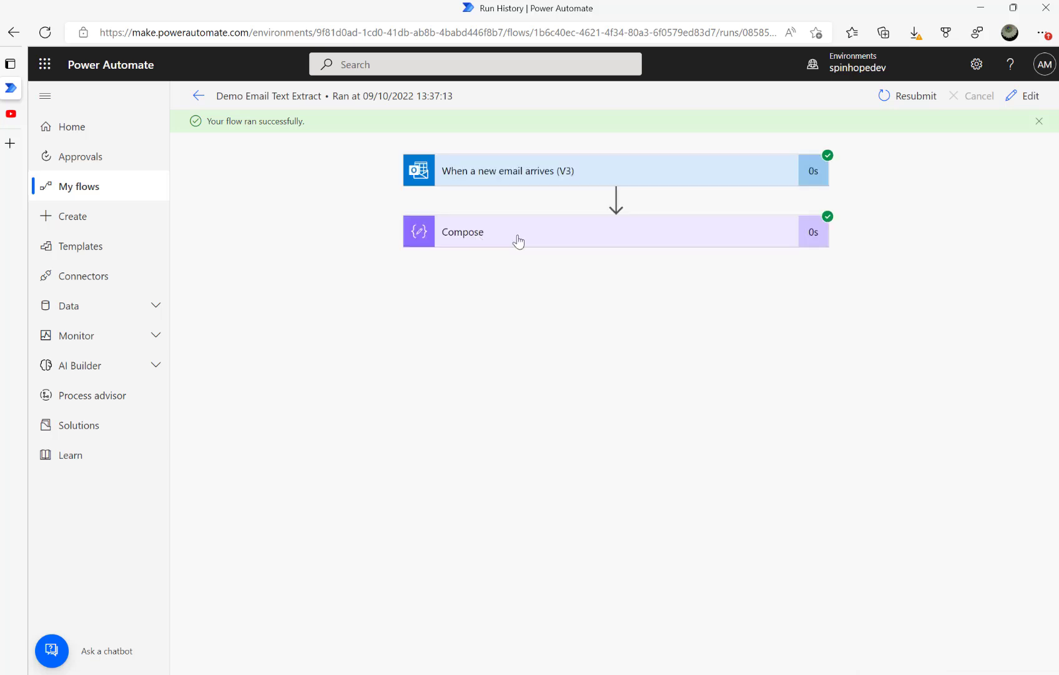
pyautogui.click(516, 235)
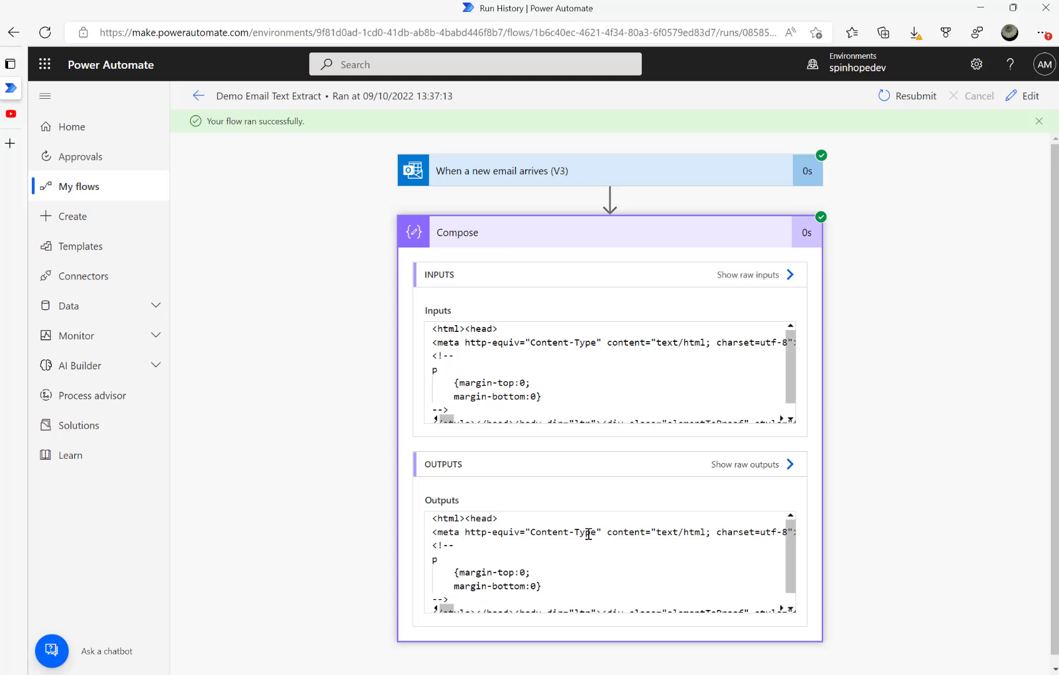
pyautogui.scroll(-1, 589, 533)
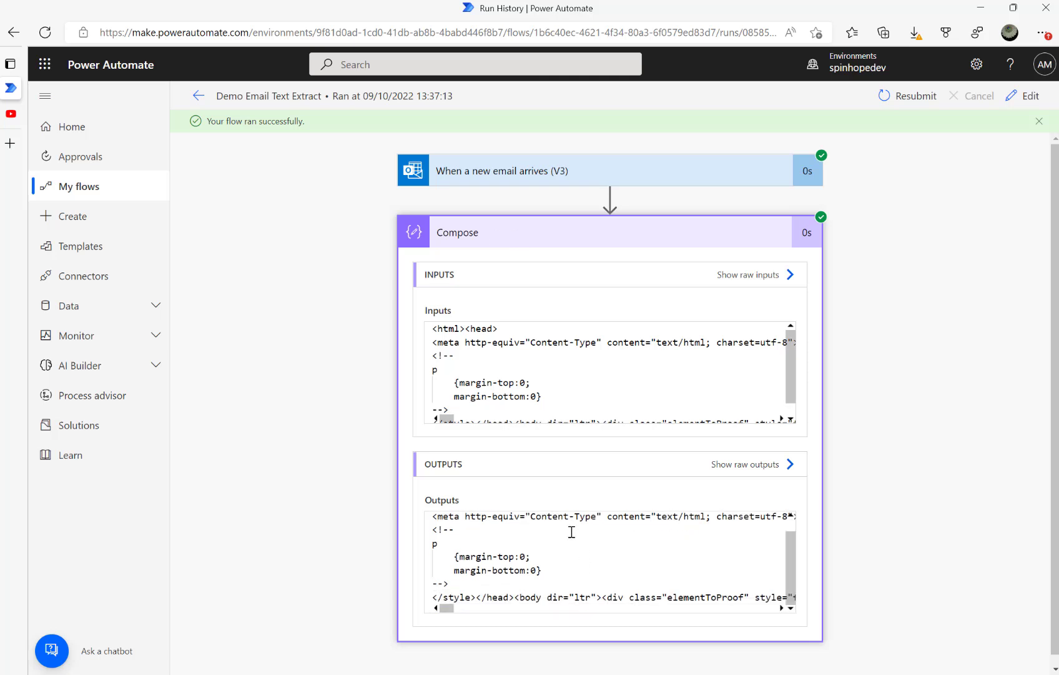
# Step: Reopen the flow for editing and add an Html to text action after Compose, with the Compose Outputs as its content
pyautogui.click(1024, 95)
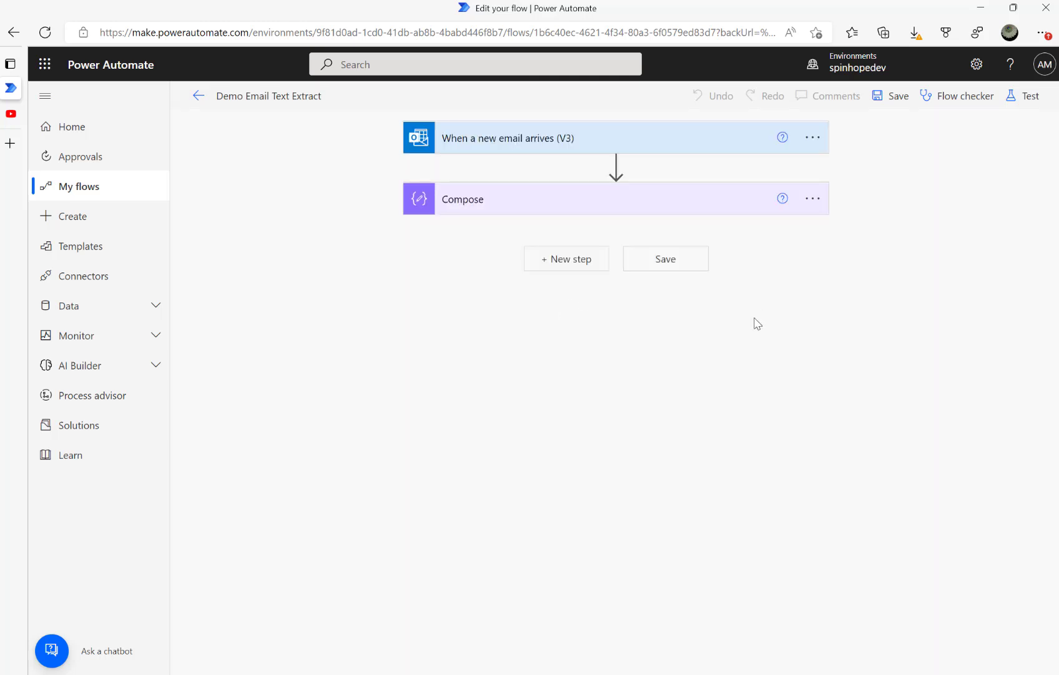
pyautogui.click(569, 259)
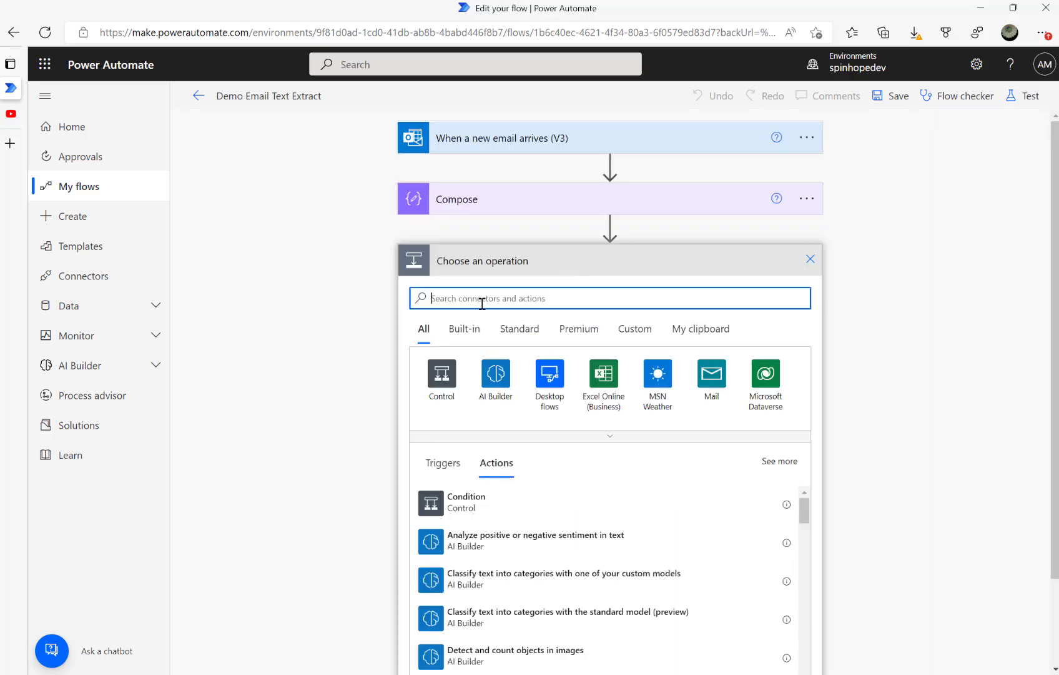
pyautogui.write('html')
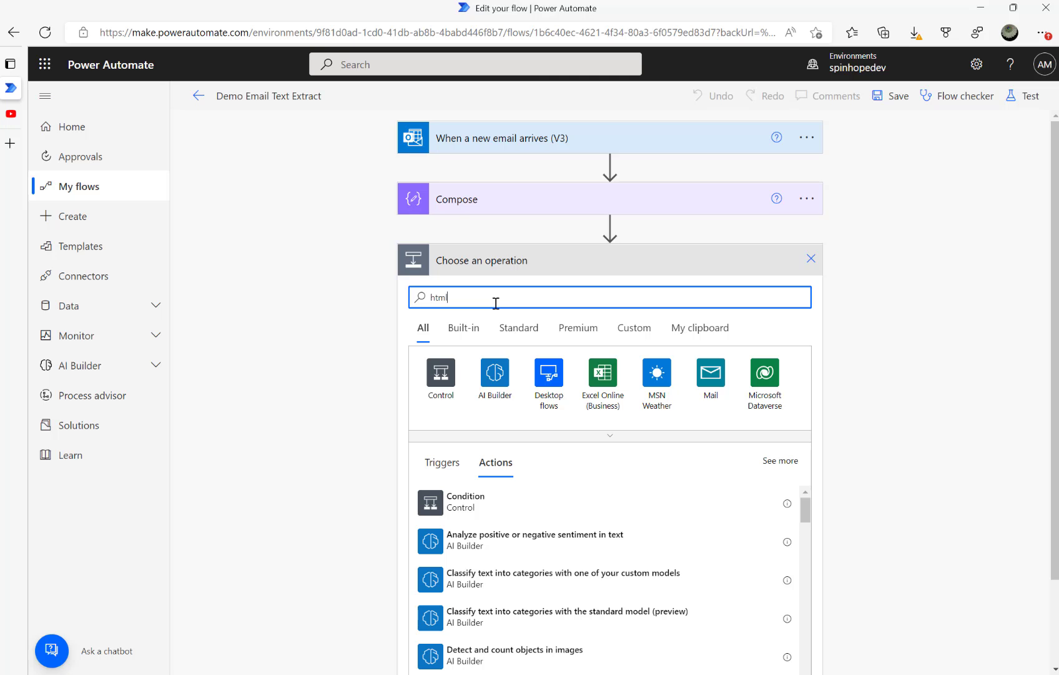
pyautogui.write(' to text')
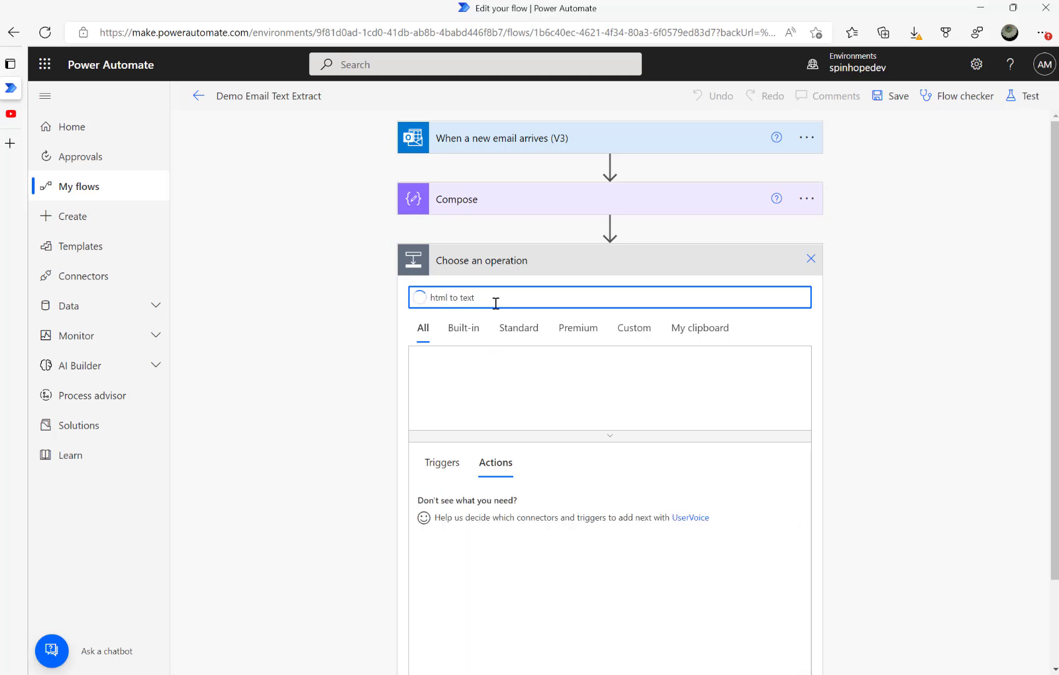
pyautogui.click(498, 389)
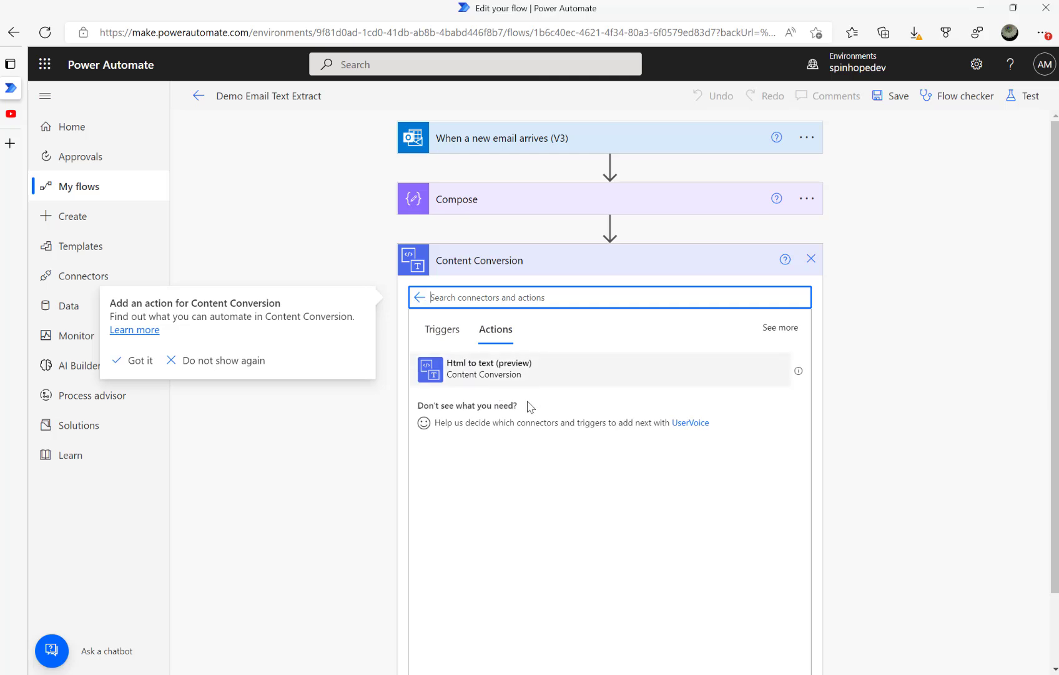
pyautogui.click(502, 375)
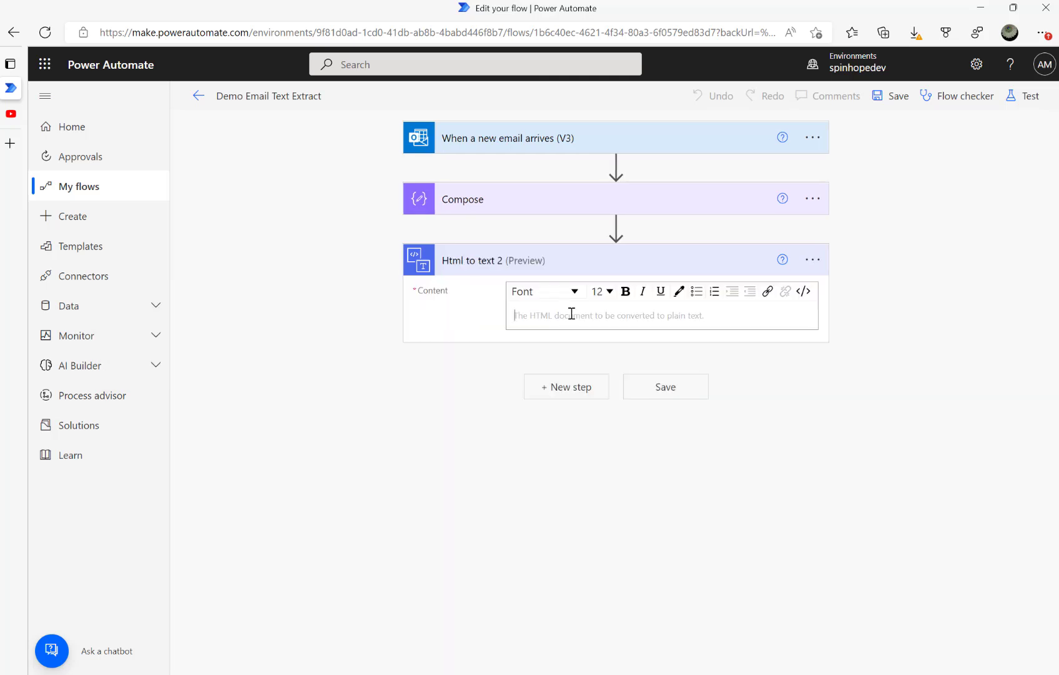
pyautogui.click(567, 311)
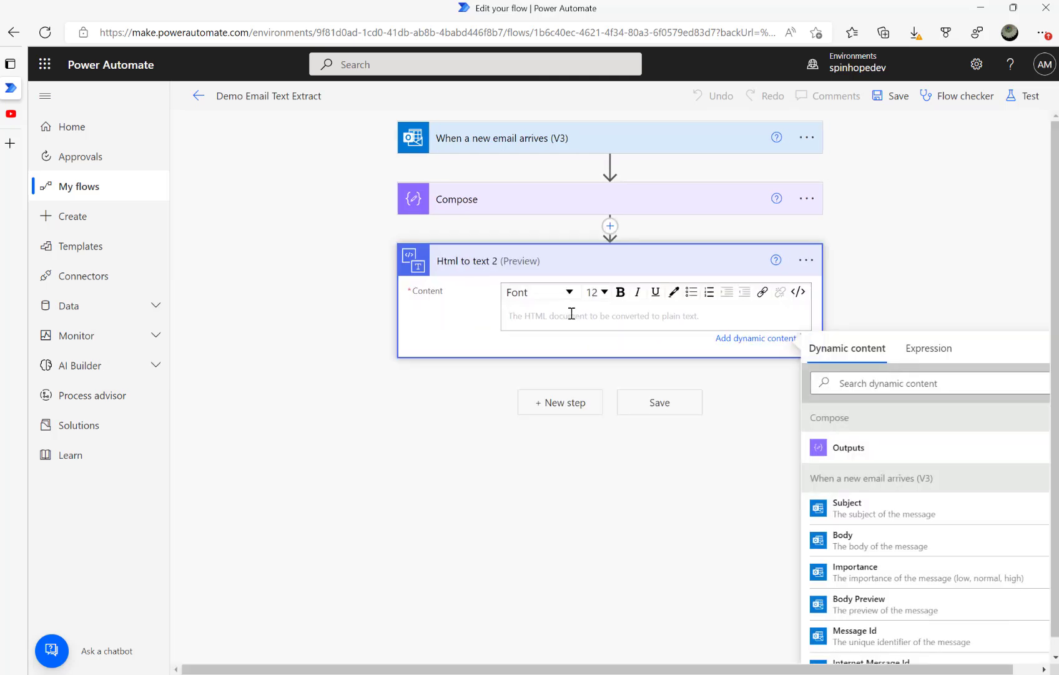
pyautogui.click(842, 450)
pyautogui.click(524, 199)
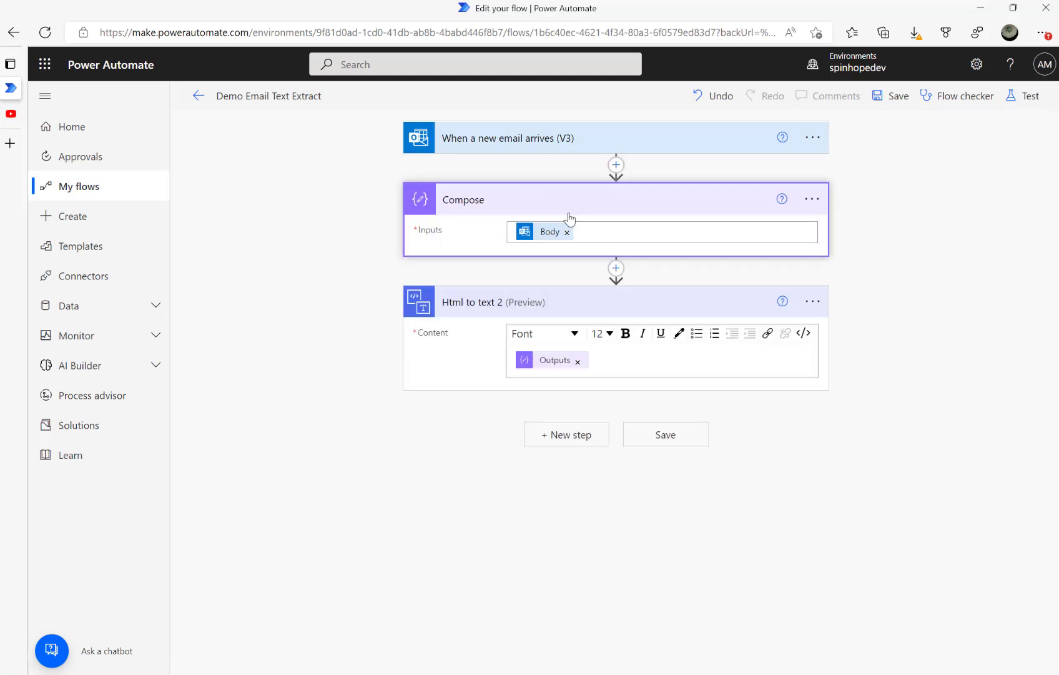
# Step: Save and test the flow automatically with a recently used trigger, using the most recent succeeded run
pyautogui.click(1017, 96)
pyautogui.click(874, 130)
pyautogui.click(853, 173)
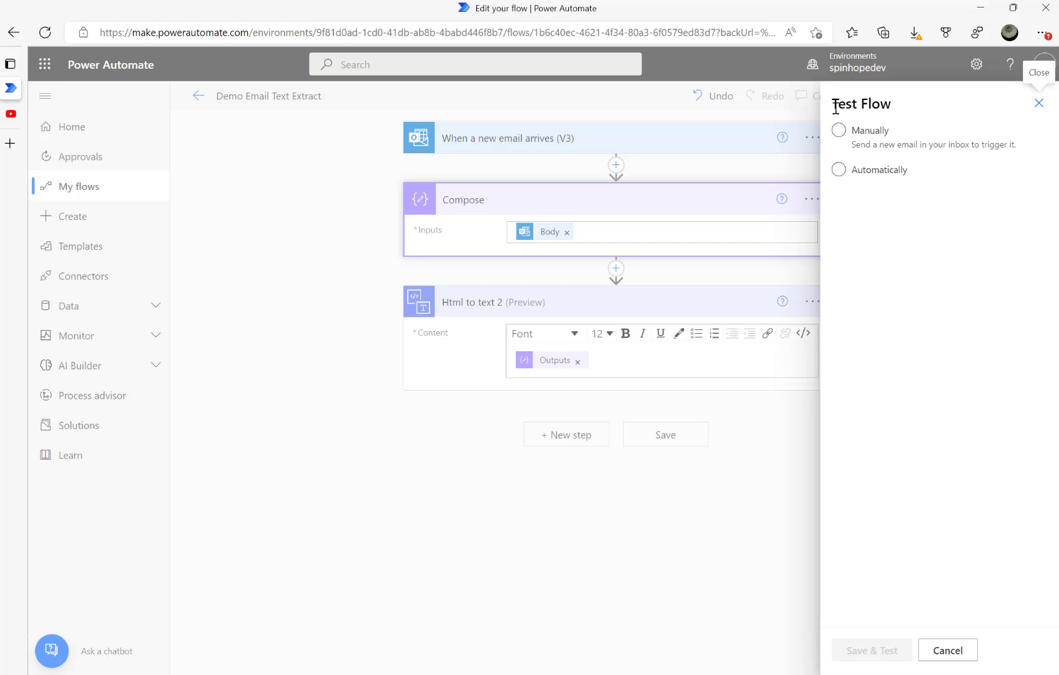
pyautogui.click(851, 171)
pyautogui.click(864, 196)
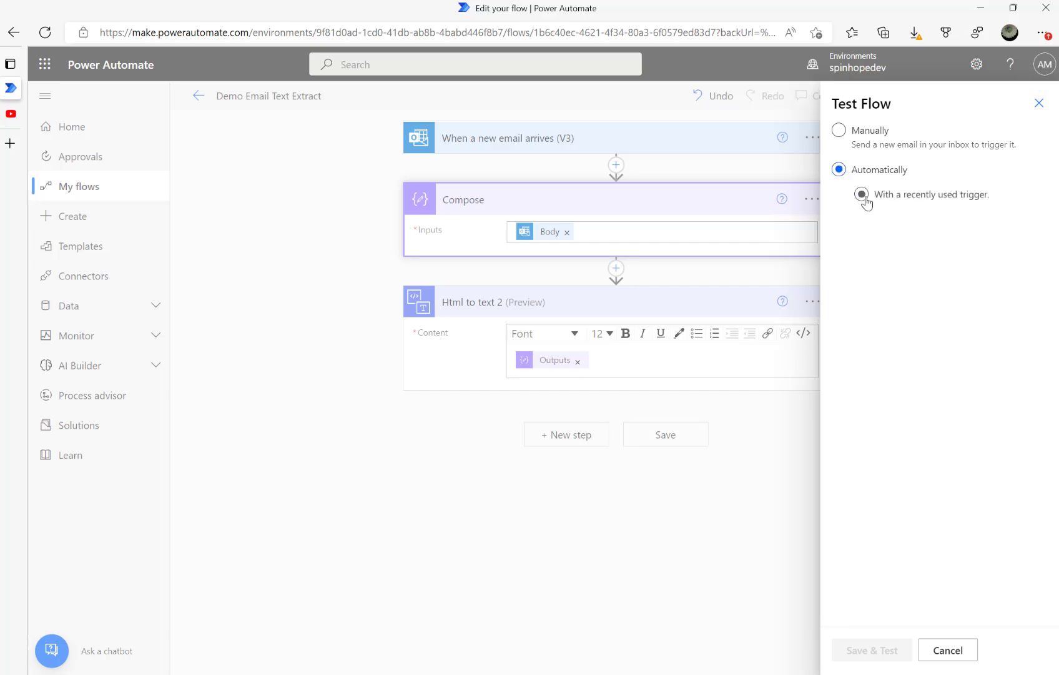
pyautogui.click(845, 223)
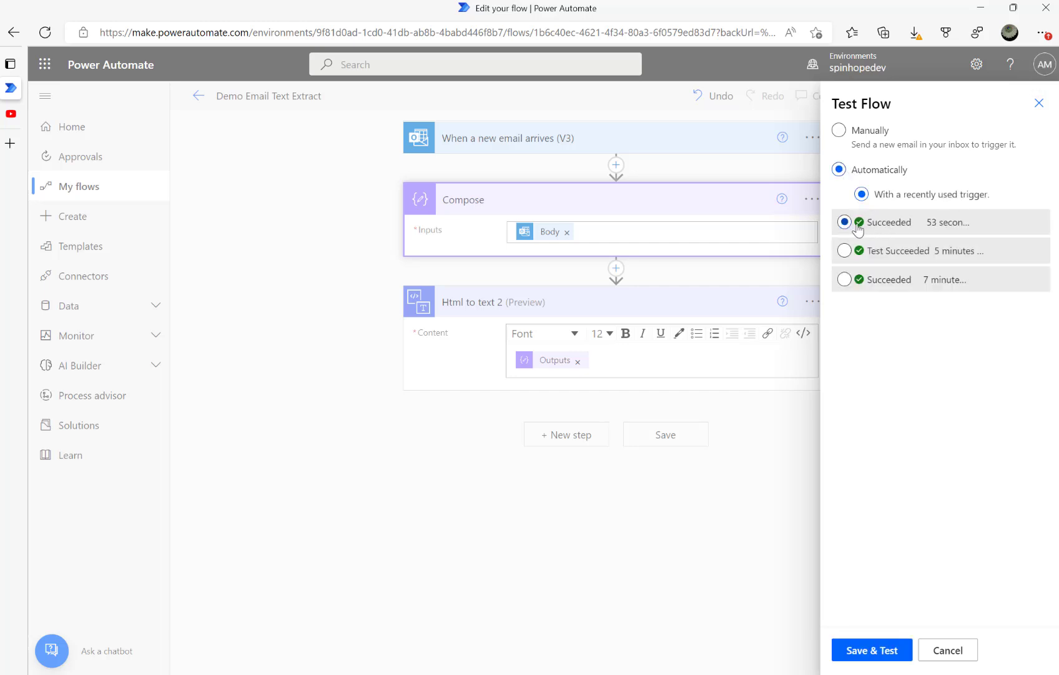
pyautogui.click(876, 648)
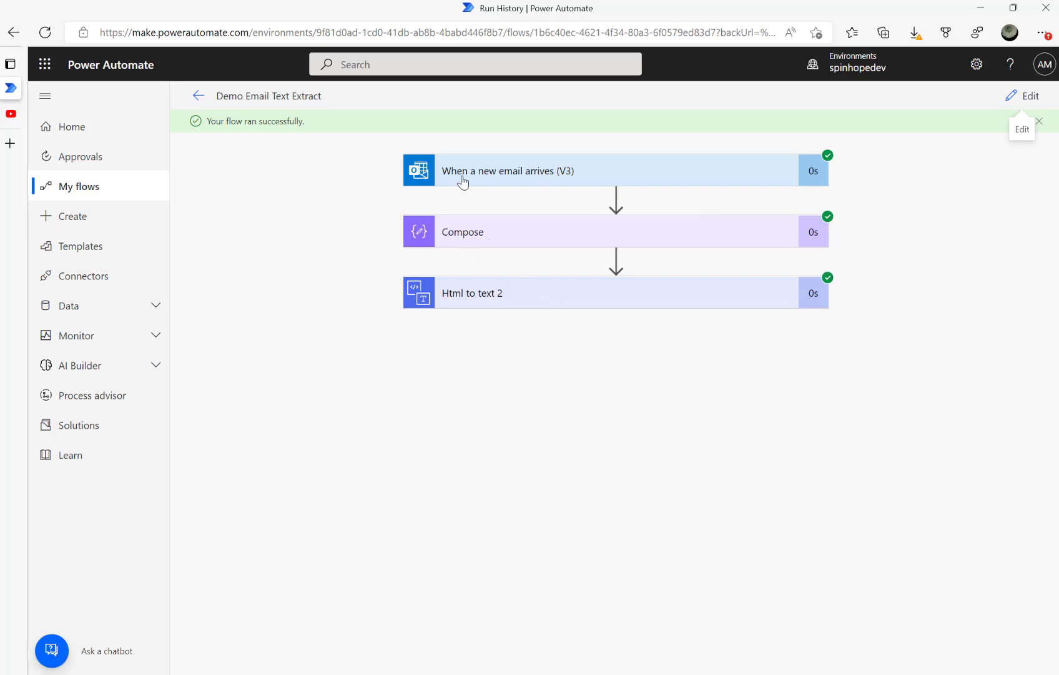
# Step: Examine the plain text content and the raw outputs of the Html to text 2 action in the test run
pyautogui.click(525, 304)
pyautogui.scroll(-1, 604, 421)
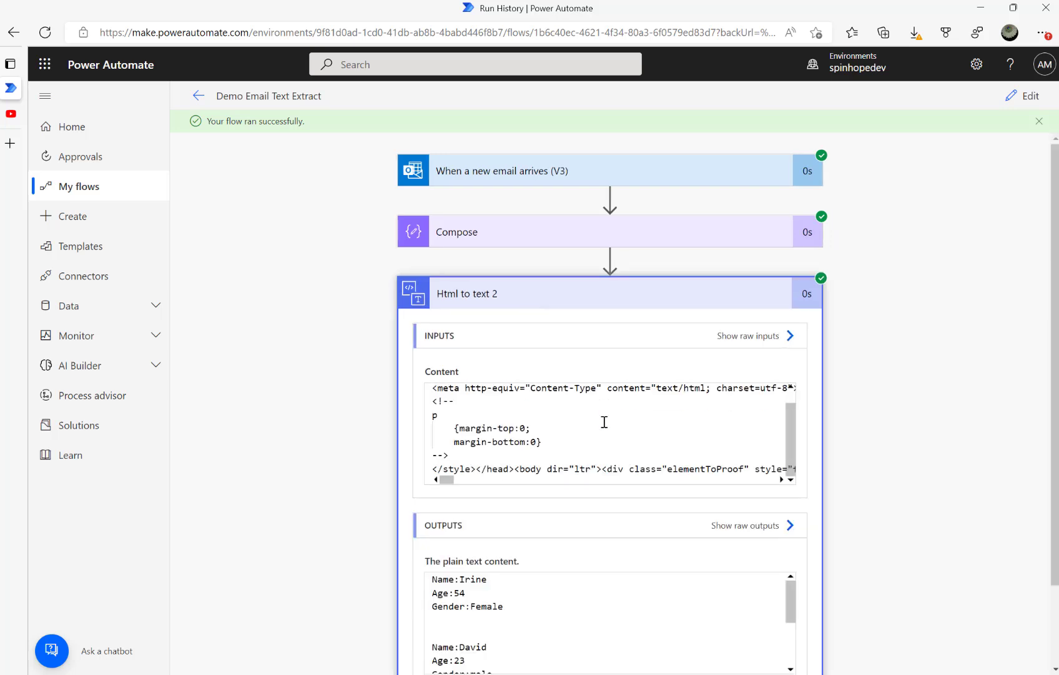
pyautogui.scroll(-3, 589, 587)
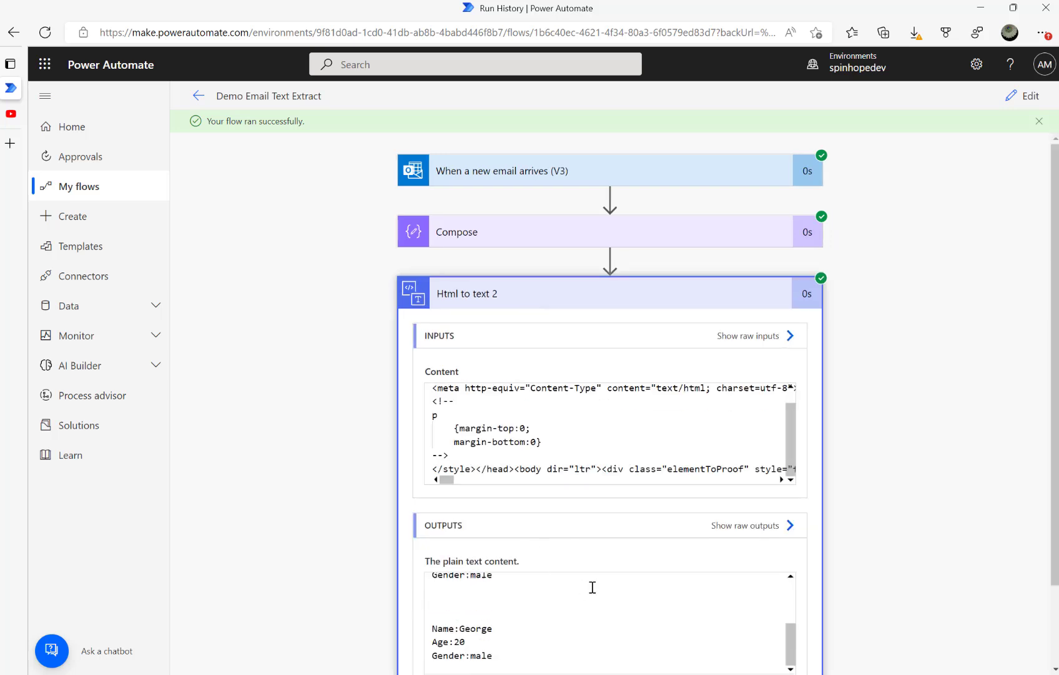
pyautogui.click(745, 525)
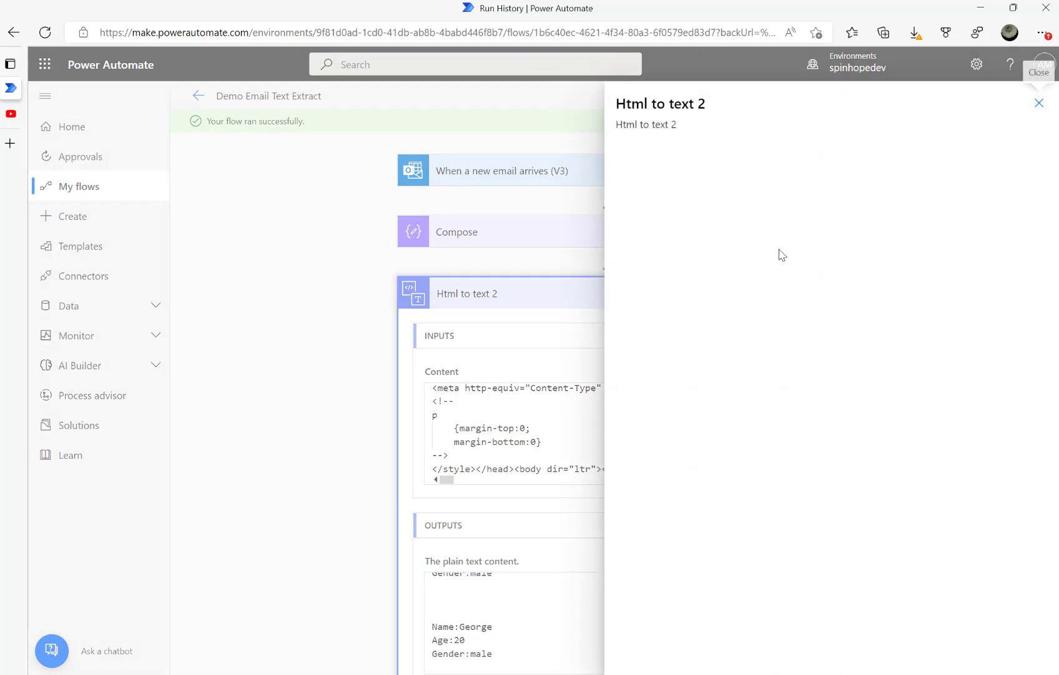
pyautogui.moveTo(743, 392); pyautogui.dragTo(1047, 395)
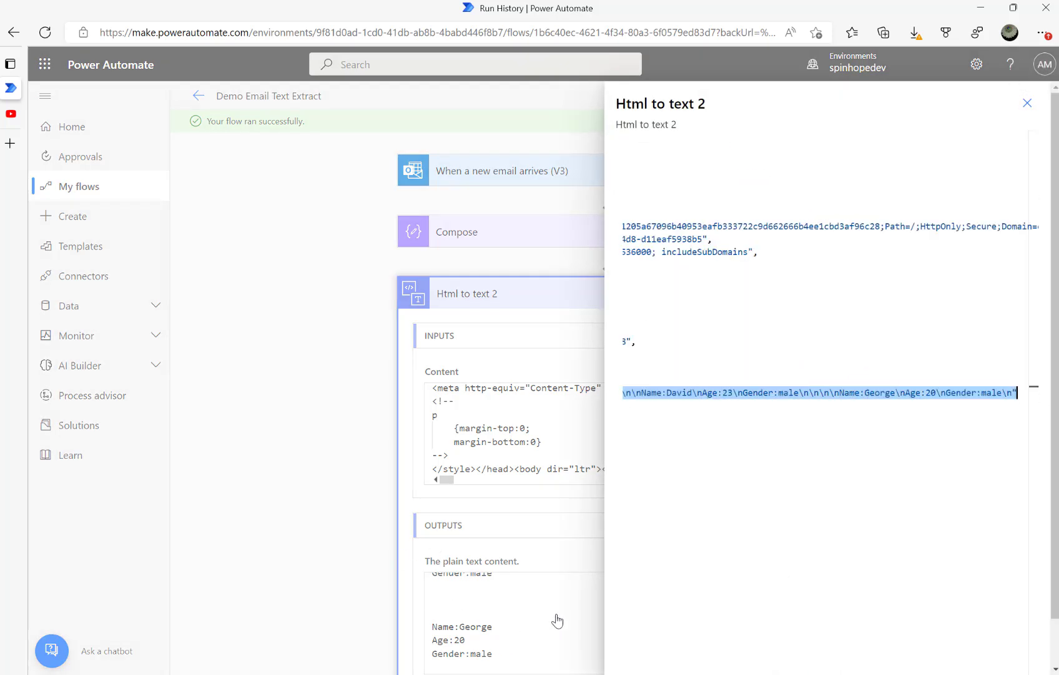
pyautogui.click(1027, 103)
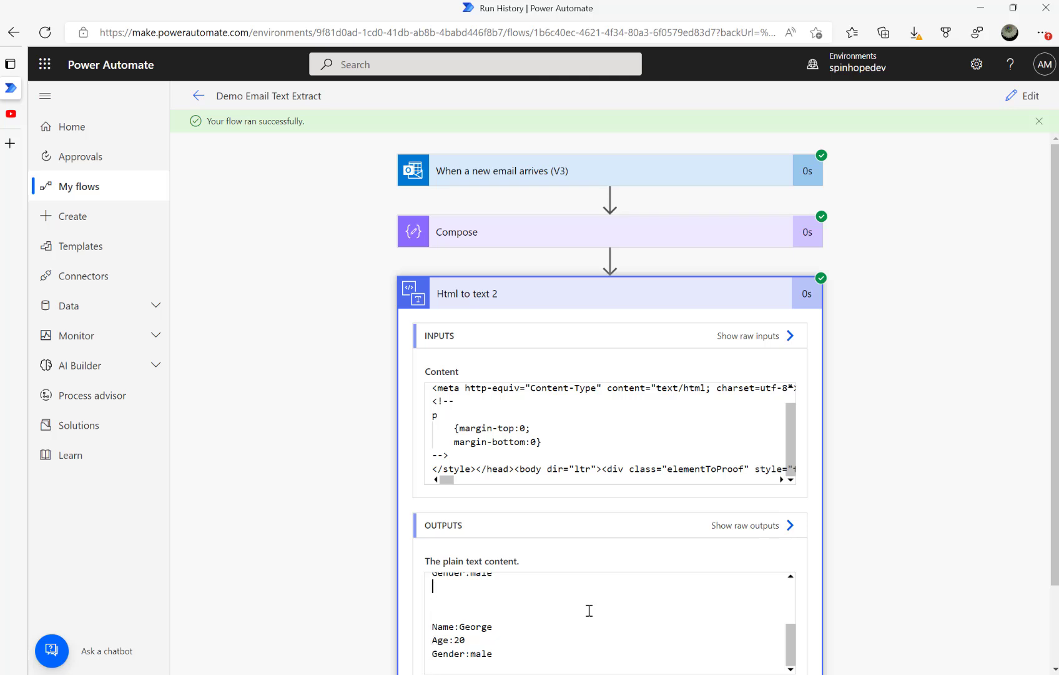
# Step: Review the plain text output of Html to text 2 from its last record back to the first
pyautogui.press('Up')
pyautogui.press('Up')
pyautogui.press('Up')
pyautogui.press('Up')
pyautogui.press('Up')
pyautogui.press('Up')
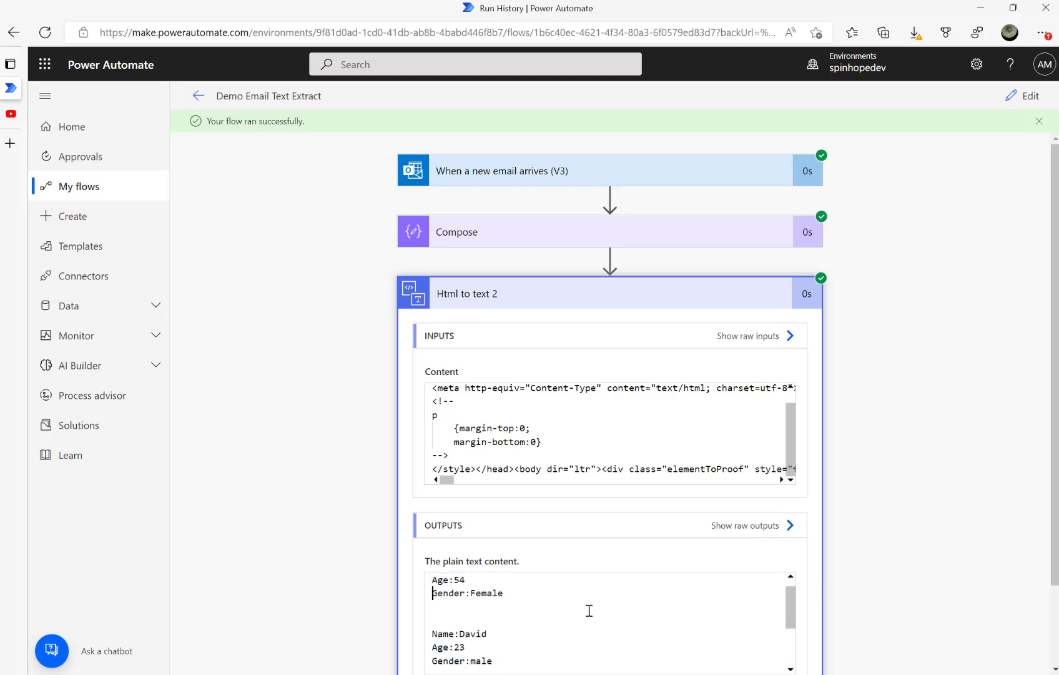
pyautogui.scroll(1, 589, 611)
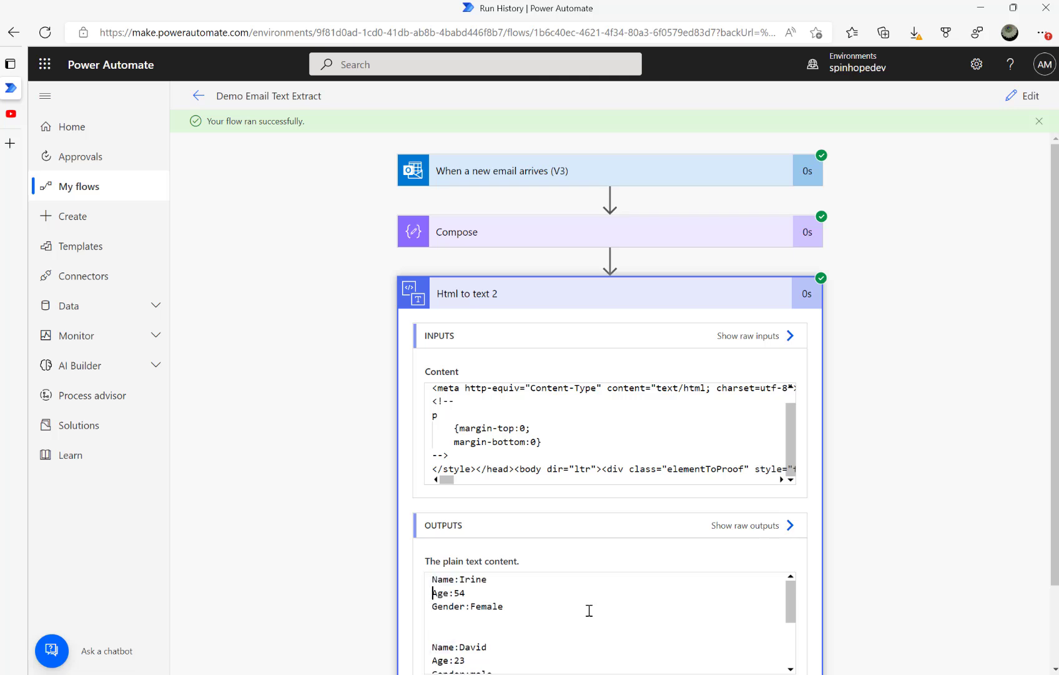
# Step: Examine the Name, Age and Gender lines and the line breaks between records in the plain text output of Html to text 2
pyautogui.press('Up')
pyautogui.press('Right')
pyautogui.press('Right')
pyautogui.press('Right')
pyautogui.press('Down')
pyautogui.press('Left')
pyautogui.press('Left')
pyautogui.press('Down')
pyautogui.press('Right')
pyautogui.press('Right')
pyautogui.press('Right')
pyautogui.press('Right')
pyautogui.press('Down')
pyautogui.press('Down')
pyautogui.press('Down')
pyautogui.press('Down')
pyautogui.press('Down')
pyautogui.press('Down')
pyautogui.press('Down')
pyautogui.press('Down')
pyautogui.press('Down')
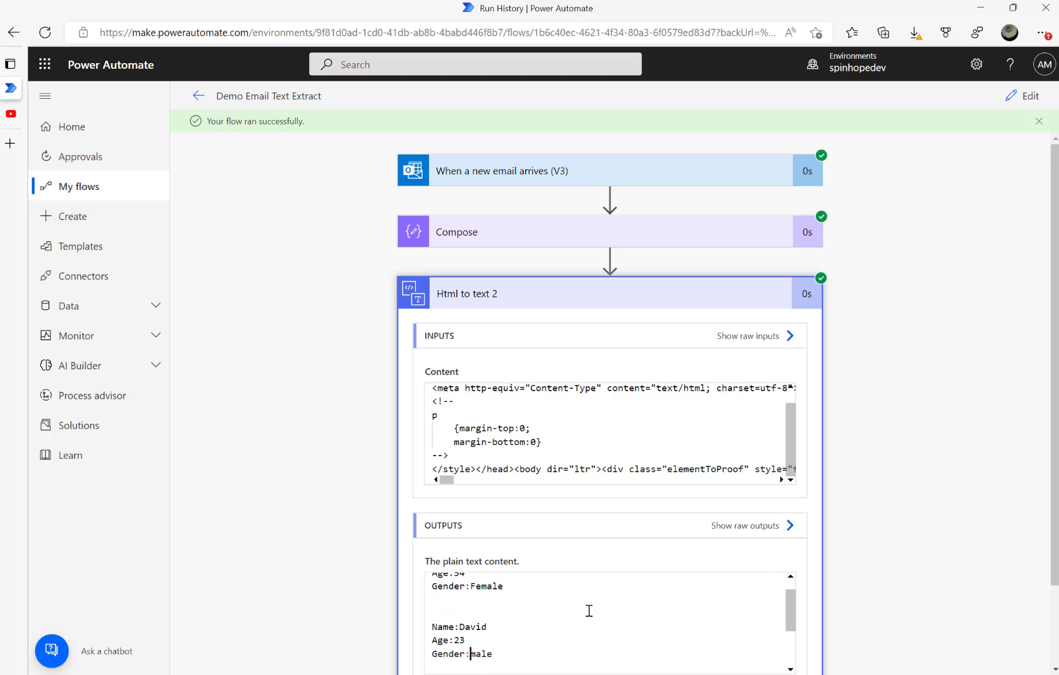
pyautogui.press('Up')
pyautogui.press('Up')
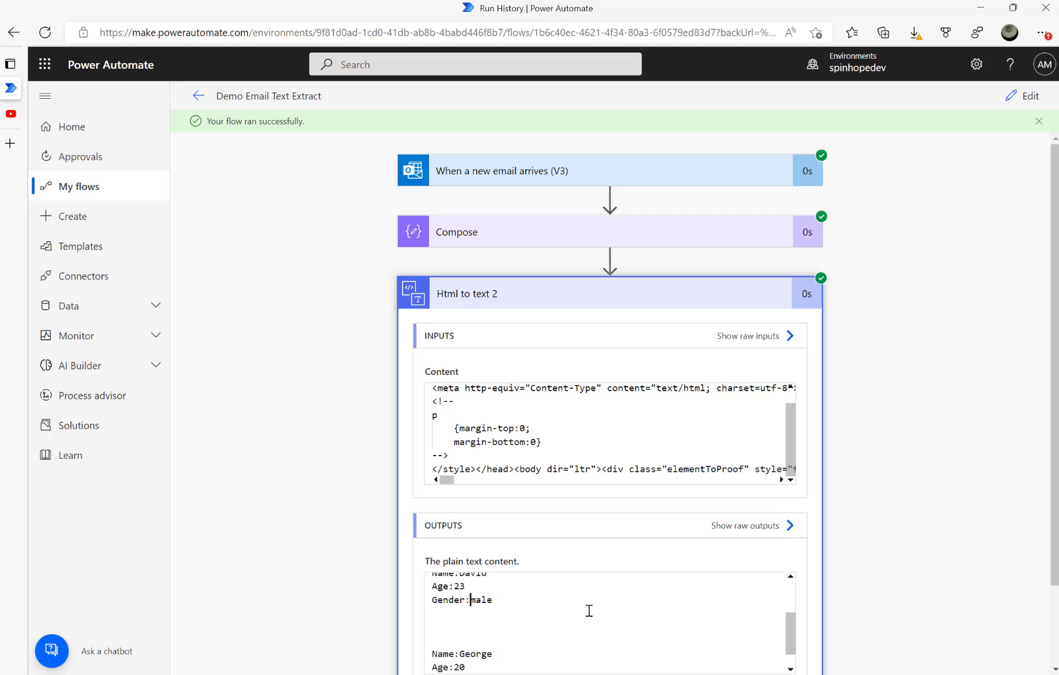
pyautogui.press('Up')
pyautogui.press('Up')
pyautogui.press('Up')
pyautogui.press('Up')
pyautogui.press('Up')
pyautogui.press('Up')
pyautogui.press('Up')
pyautogui.press('Up')
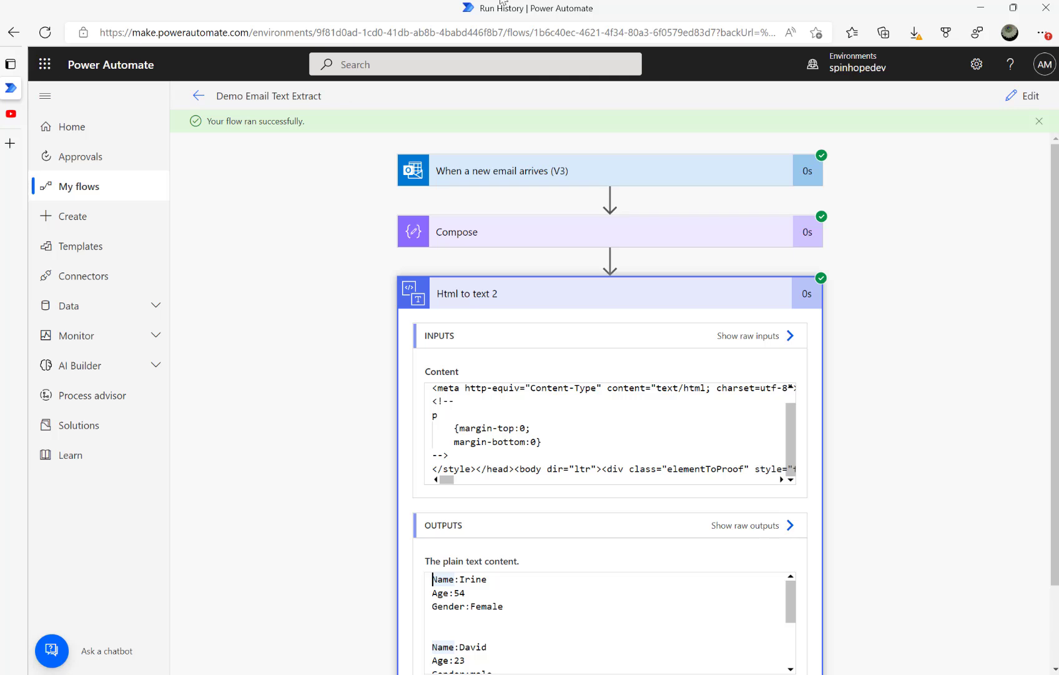
# Step: Reopen the flow for editing and add a Compose action after Html to text 2 with a single line break as its input
pyautogui.click(1024, 96)
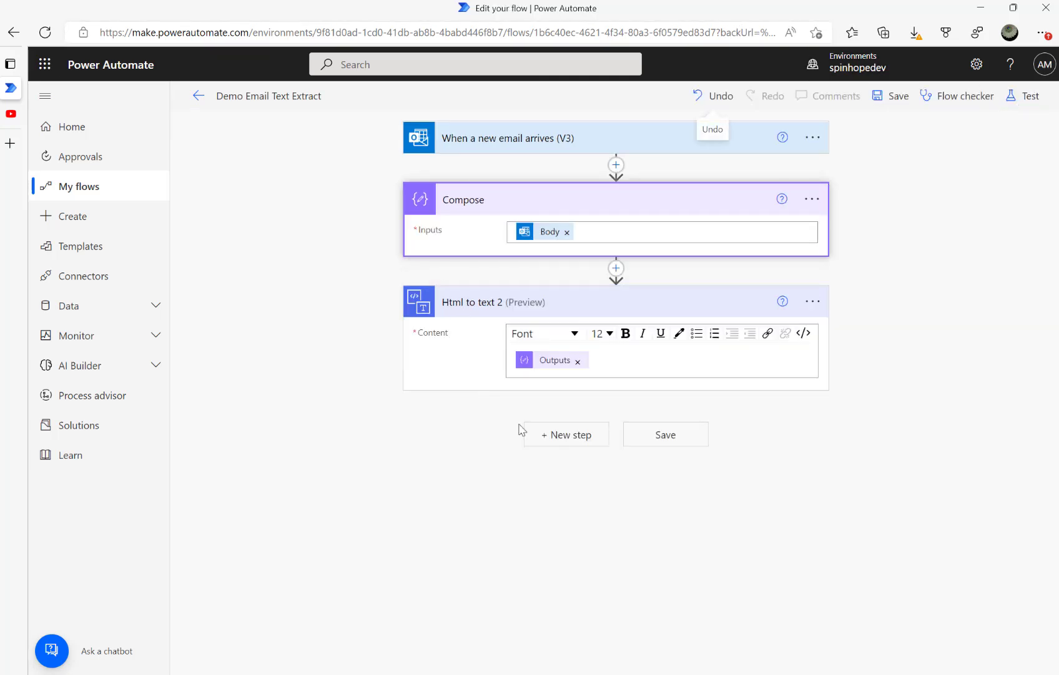
pyautogui.click(566, 443)
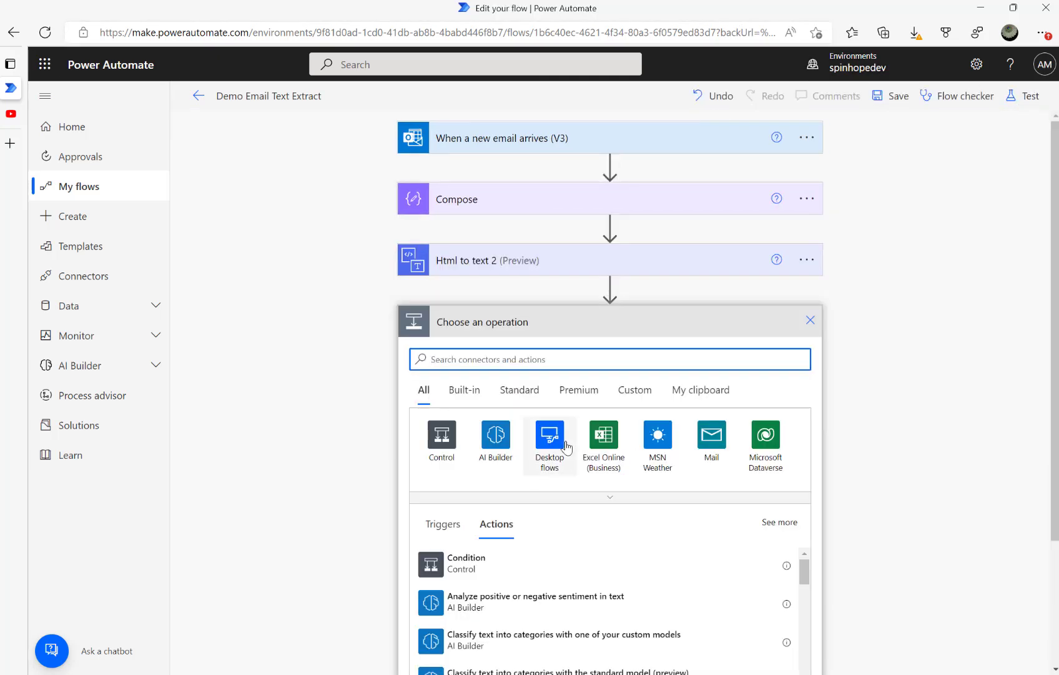
pyautogui.write('compose')
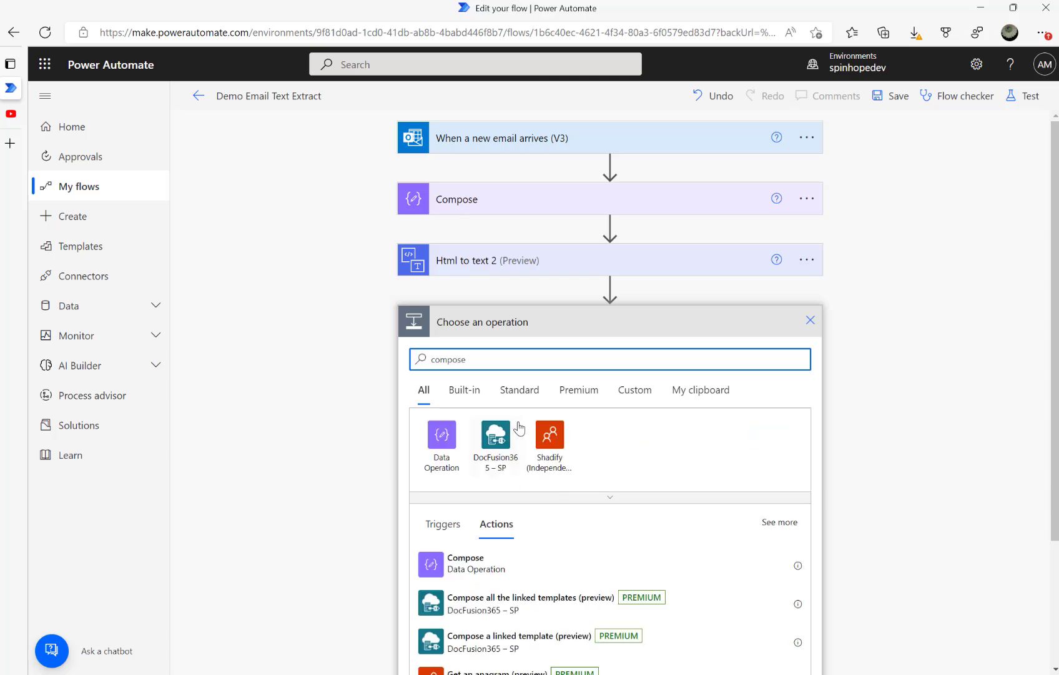
pyautogui.click(475, 572)
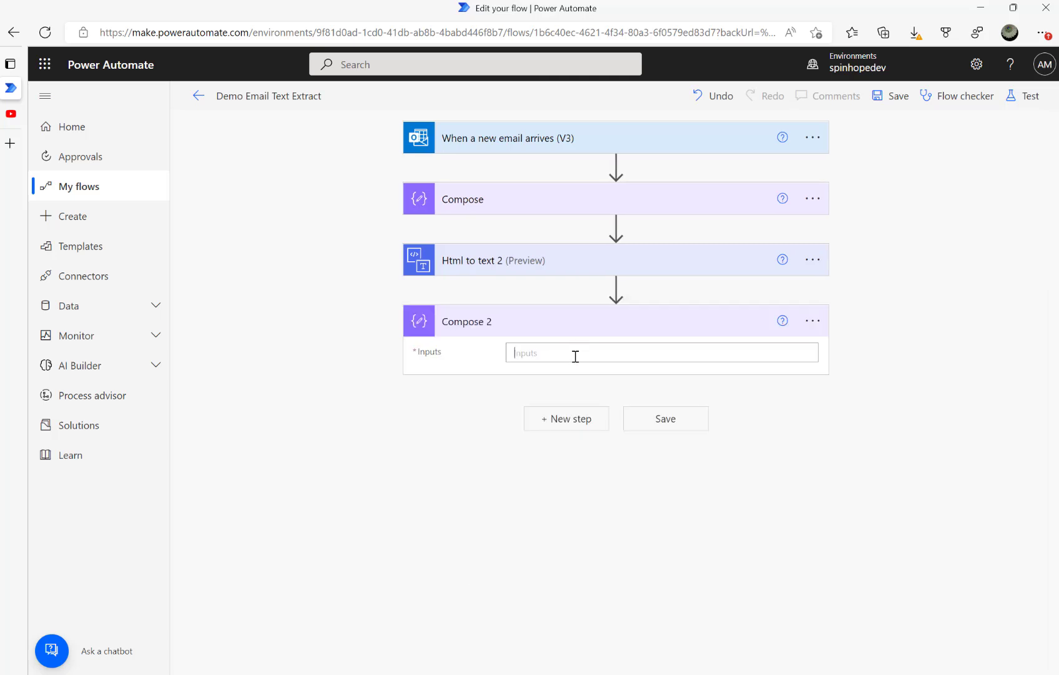
pyautogui.click(575, 353)
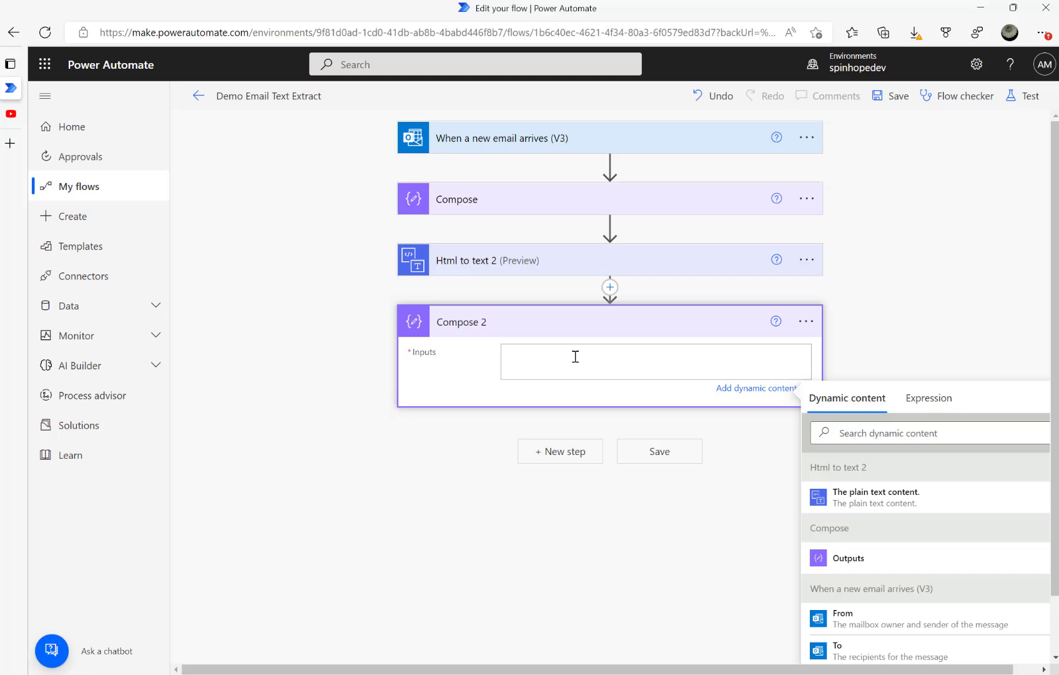
# Step: Add another Compose action after Compose 2 with the expression split(outputs('Html_to_text_2')?['body'],outputs('Compose_2')) as its input
pyautogui.click(553, 451)
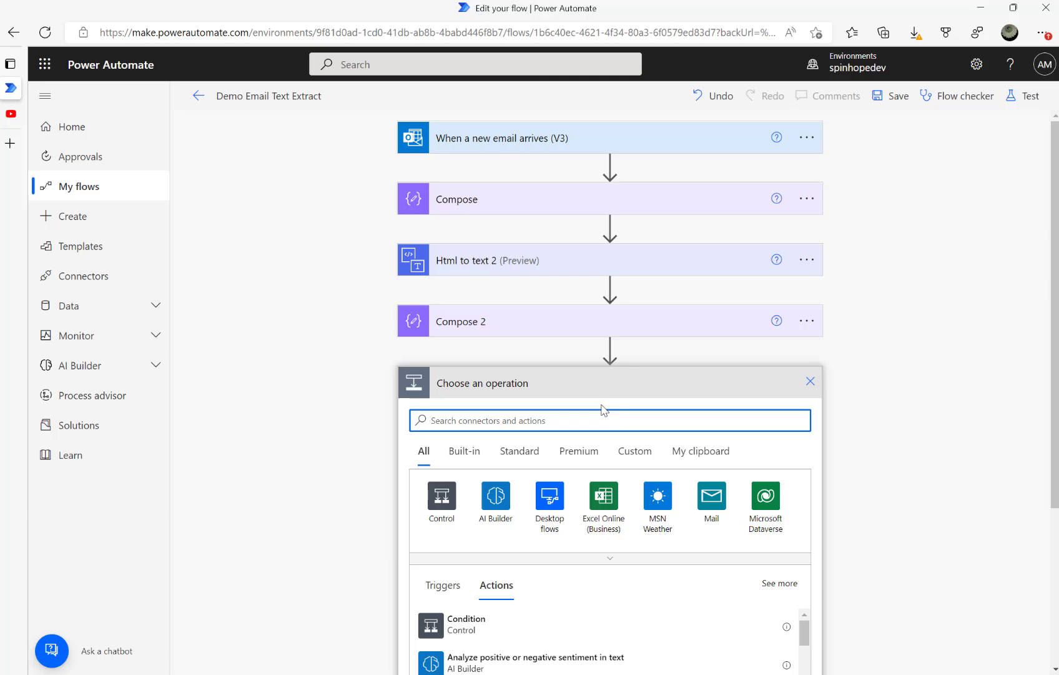
pyautogui.write('compose')
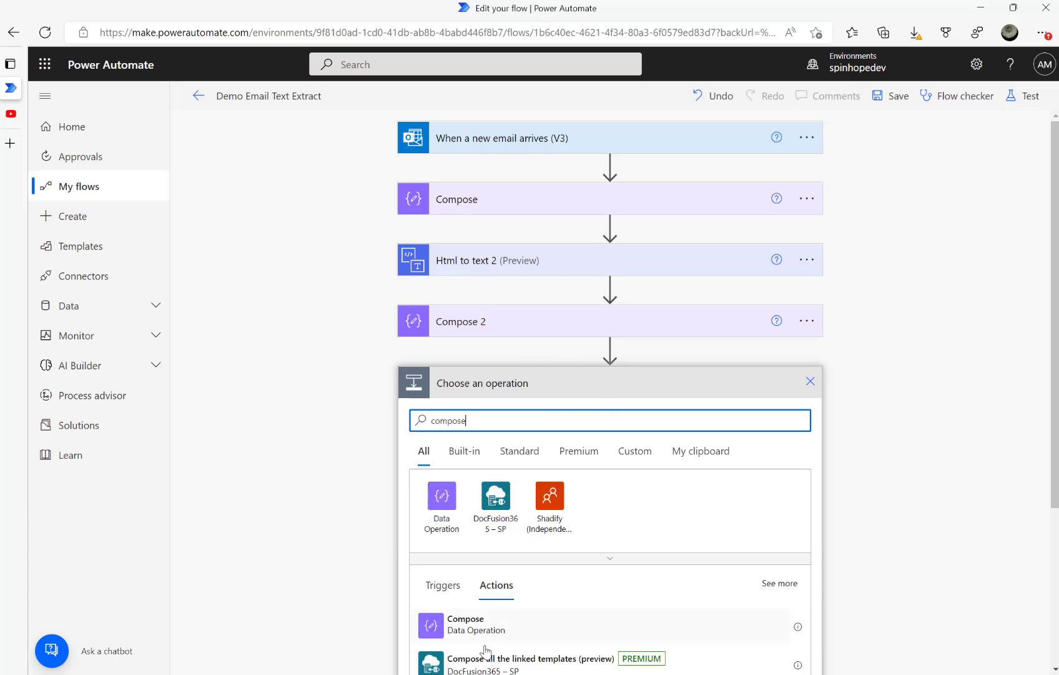
pyautogui.click(465, 624)
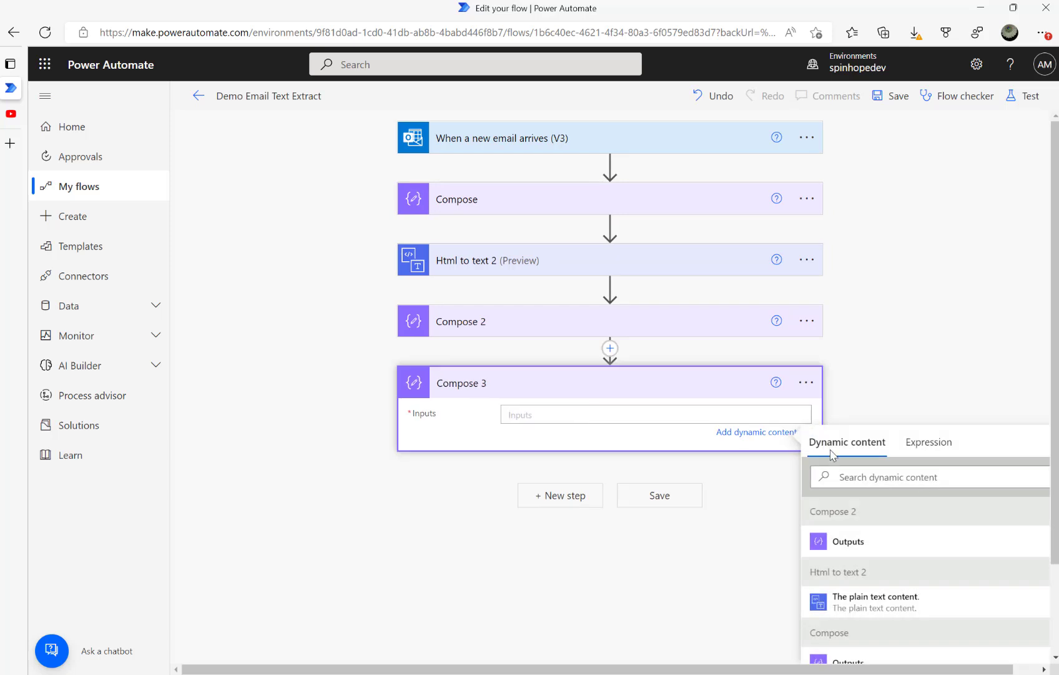
pyautogui.click(930, 448)
pyautogui.write('split(')
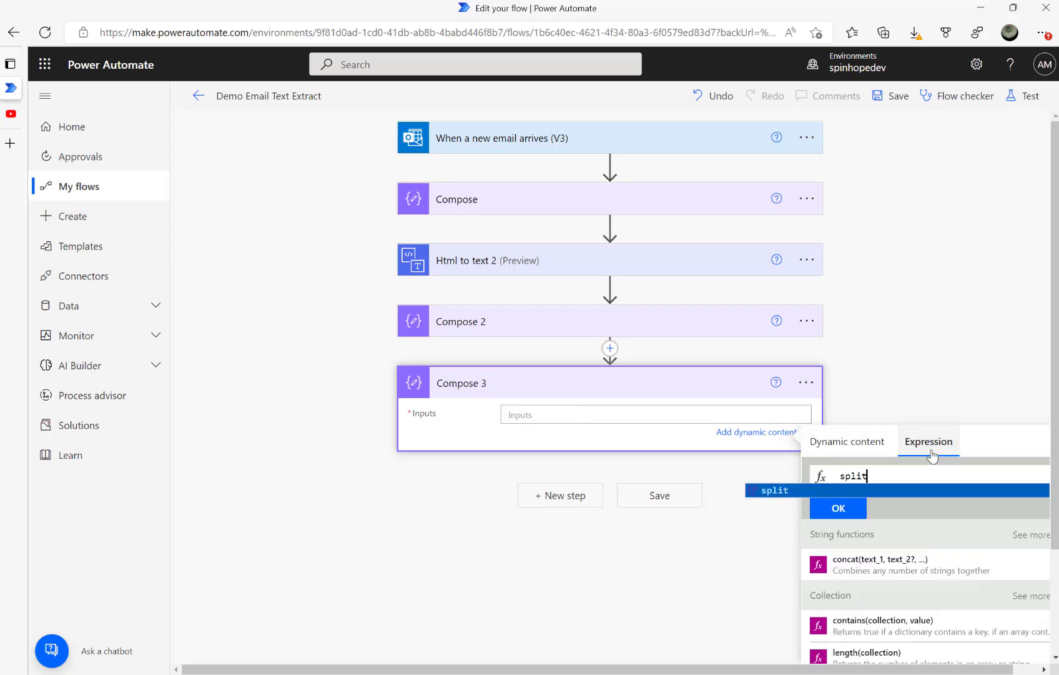
pyautogui.click(830, 442)
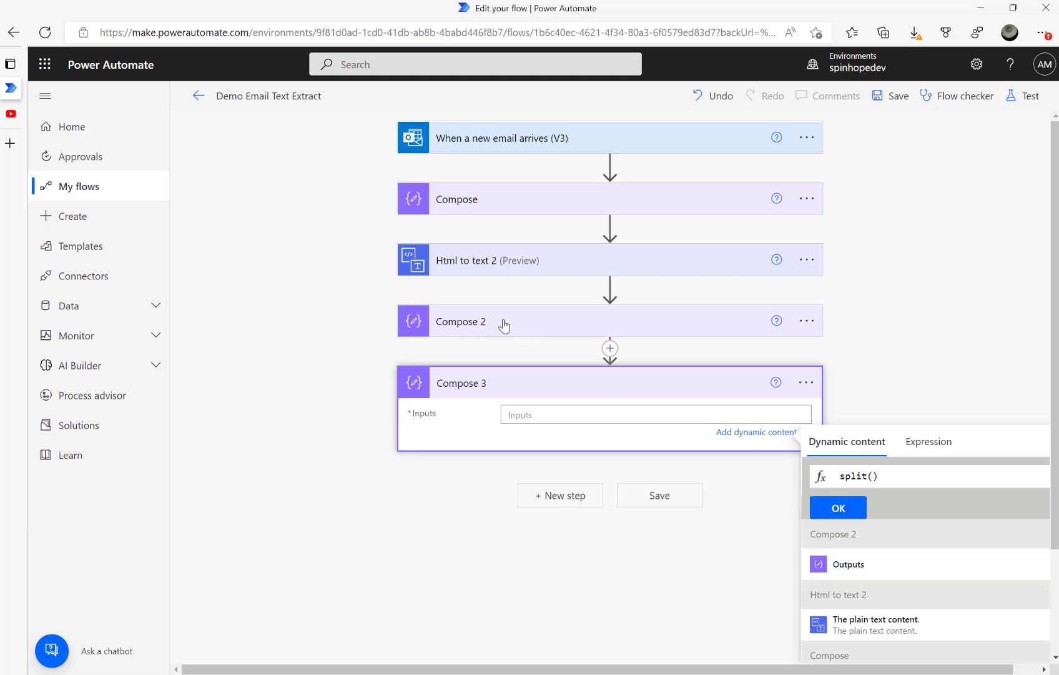
pyautogui.click(878, 626)
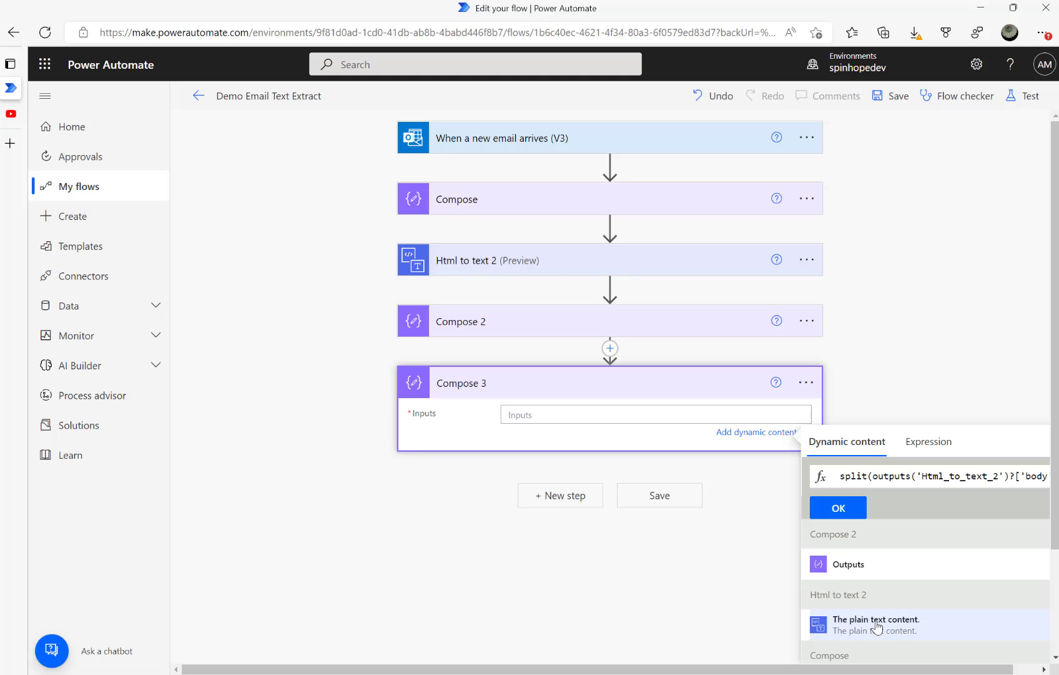
pyautogui.write(',')
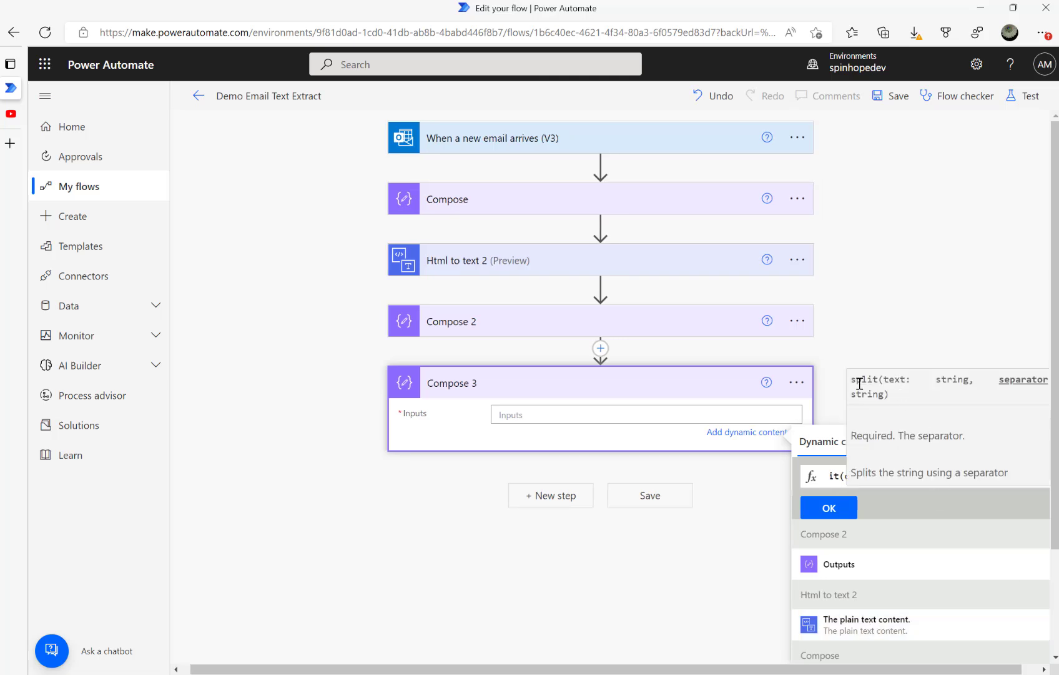
pyautogui.click(827, 565)
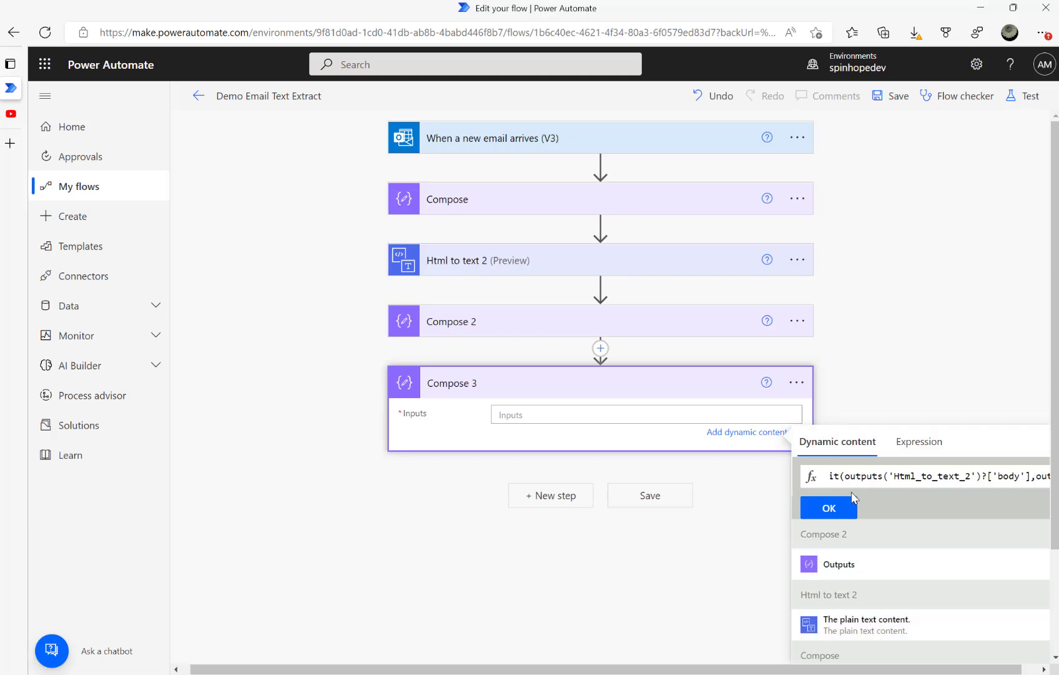
pyautogui.click(820, 510)
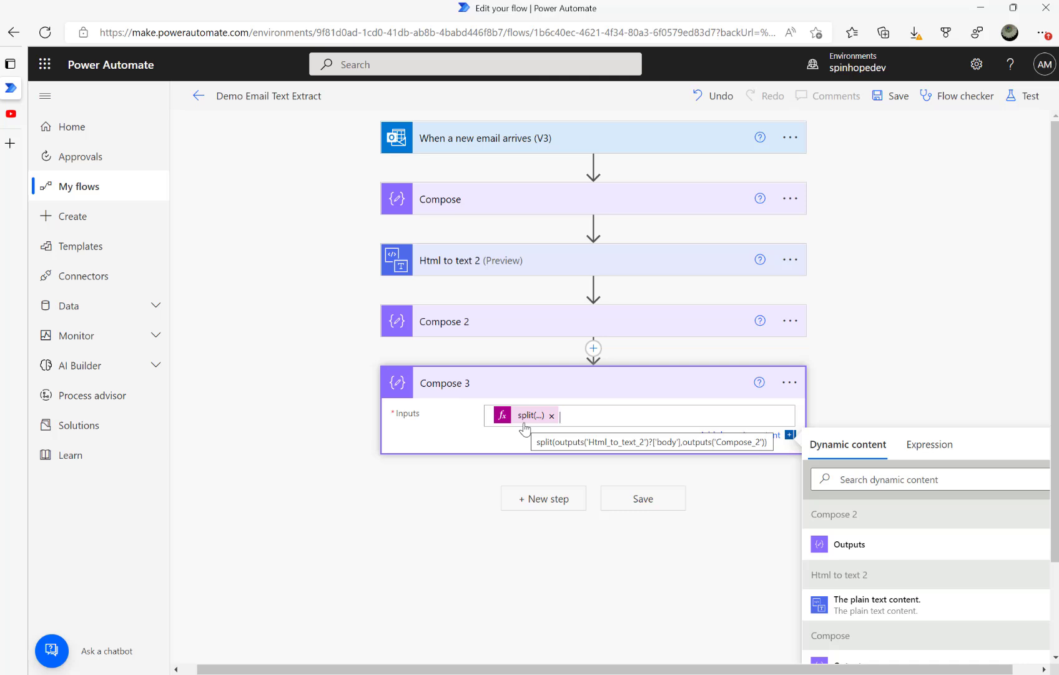
# Step: Check the line break input of Compose 2, and save and test the flow automatically with the most recent succeeded test run
pyautogui.click(510, 329)
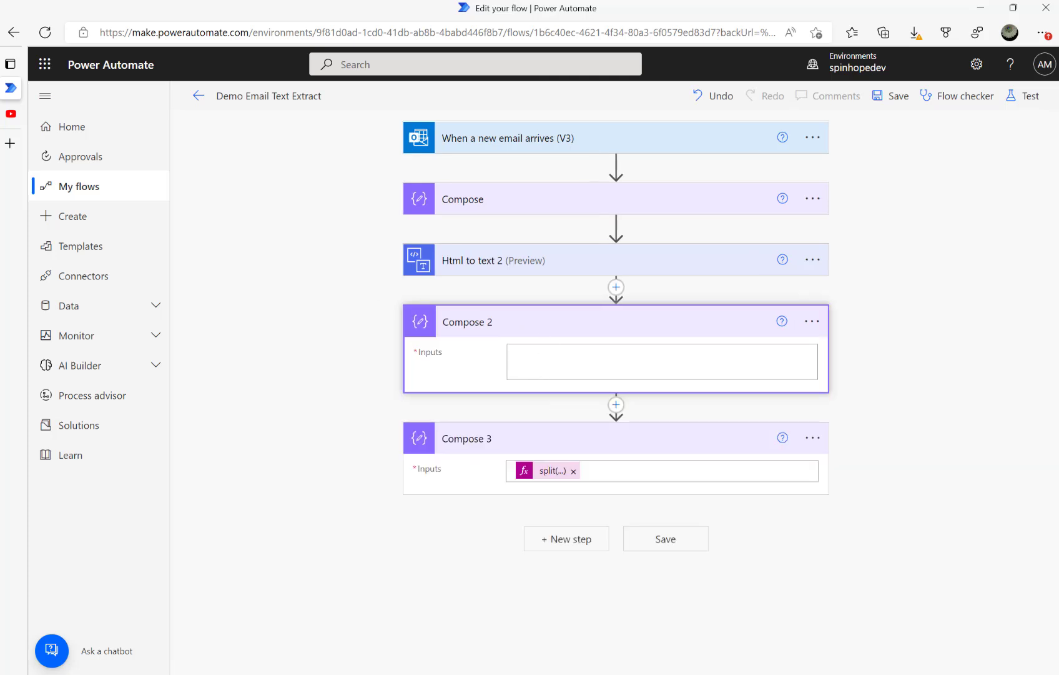
pyautogui.click(1022, 98)
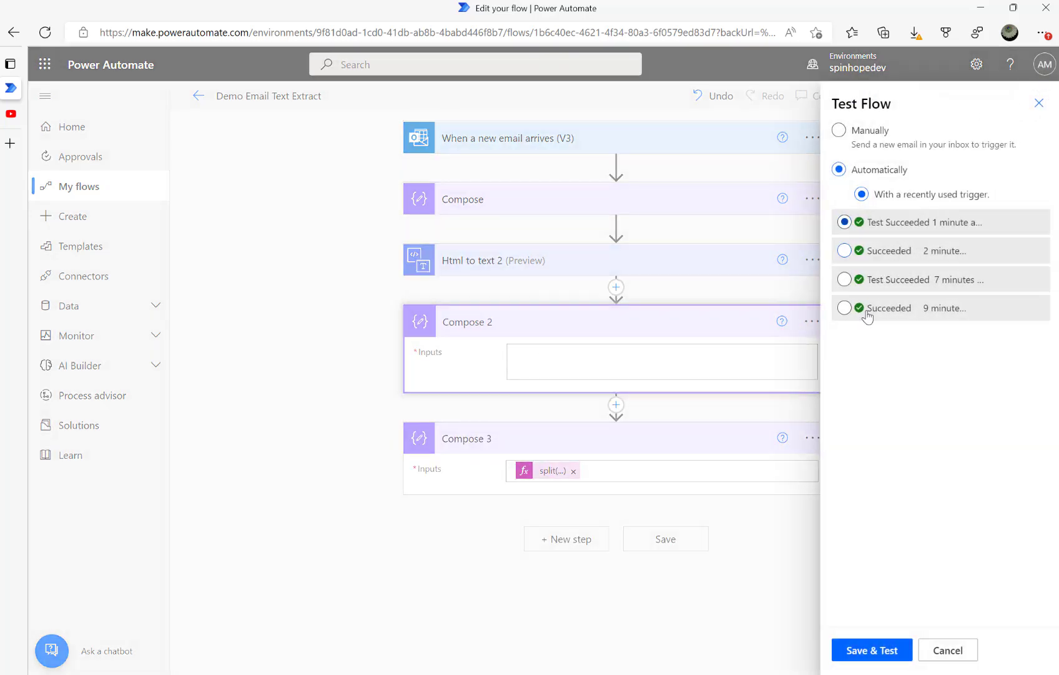
pyautogui.click(886, 651)
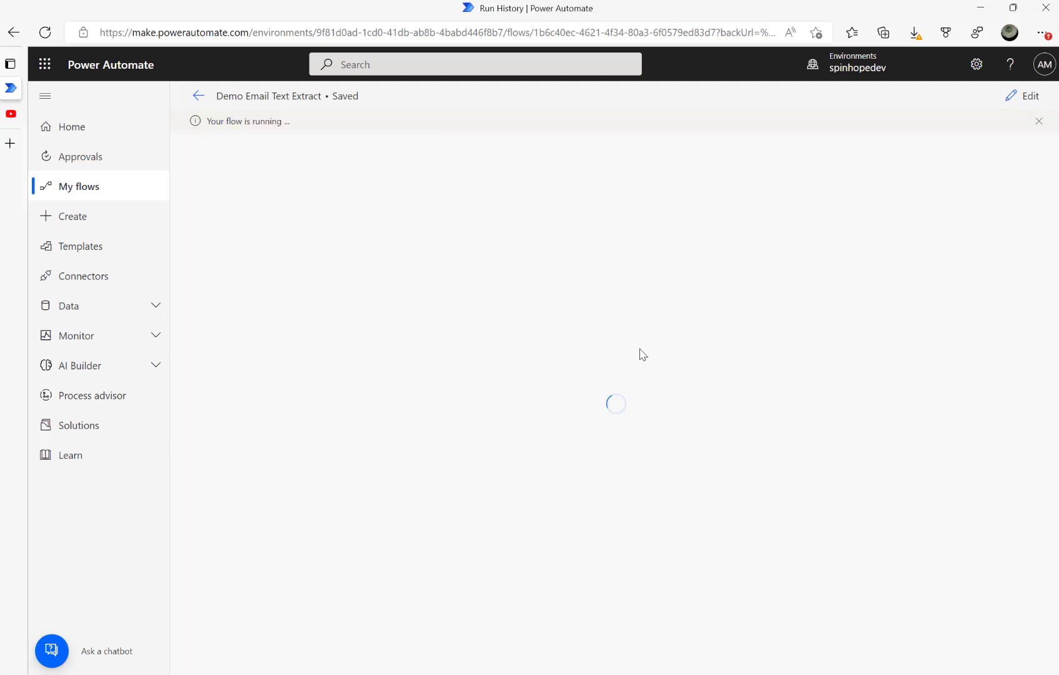
# Step: Examine the inputs and outputs of Compose 3 in the test run, including the full array with its first Name entry
pyautogui.click(509, 420)
pyautogui.scroll(-3, 620, 503)
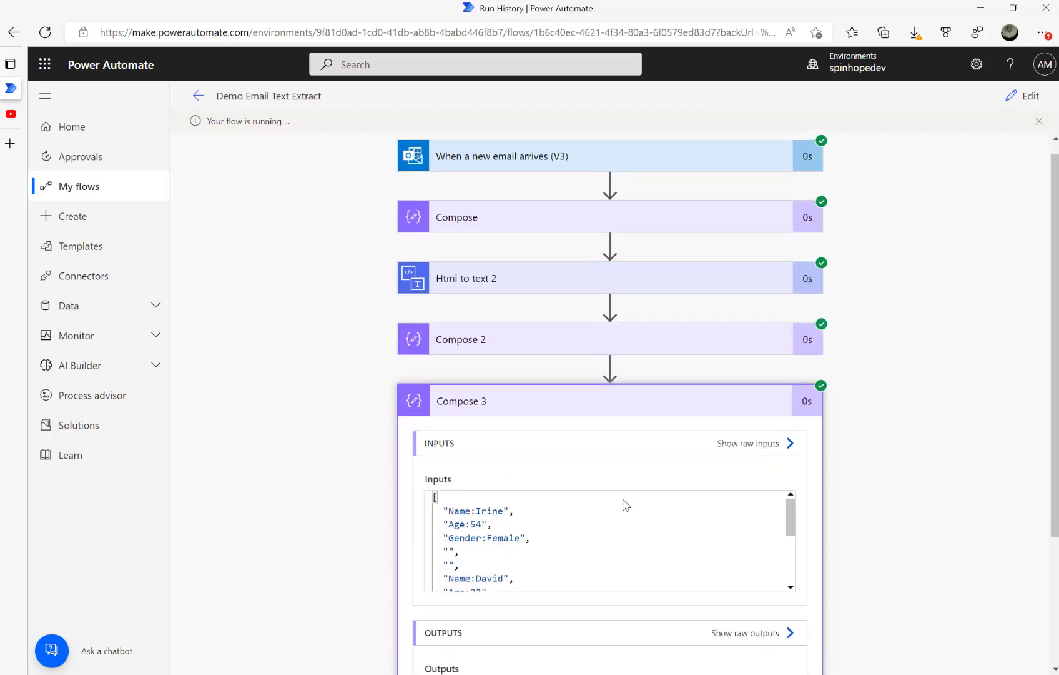
pyautogui.click(737, 483)
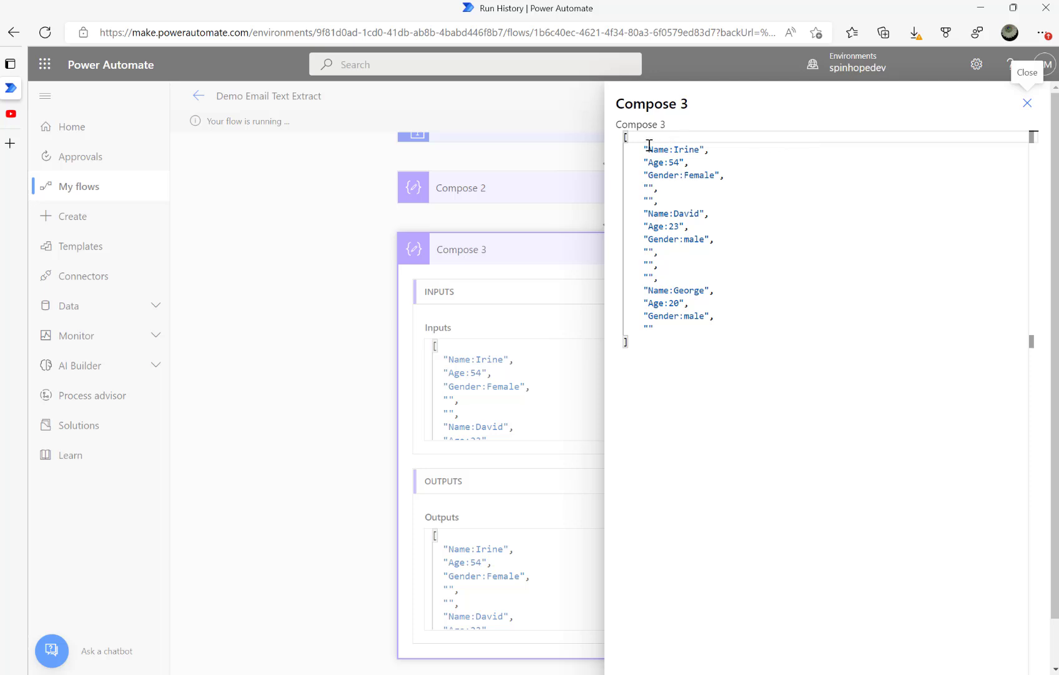
pyautogui.moveTo(624, 148); pyautogui.dragTo(762, 145)
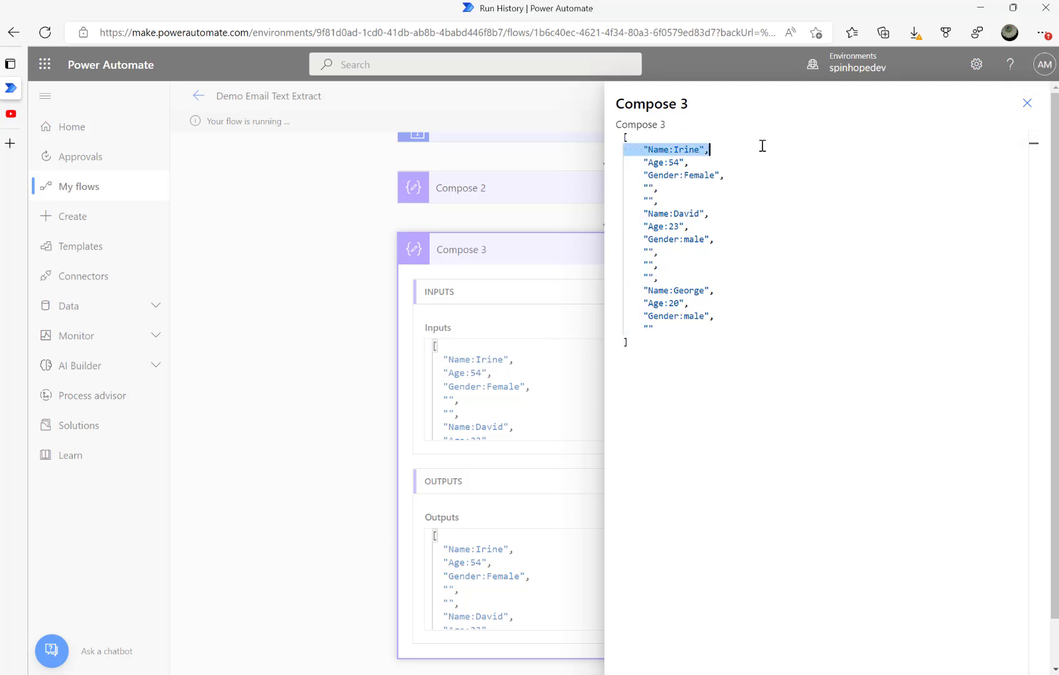
pyautogui.click(1027, 104)
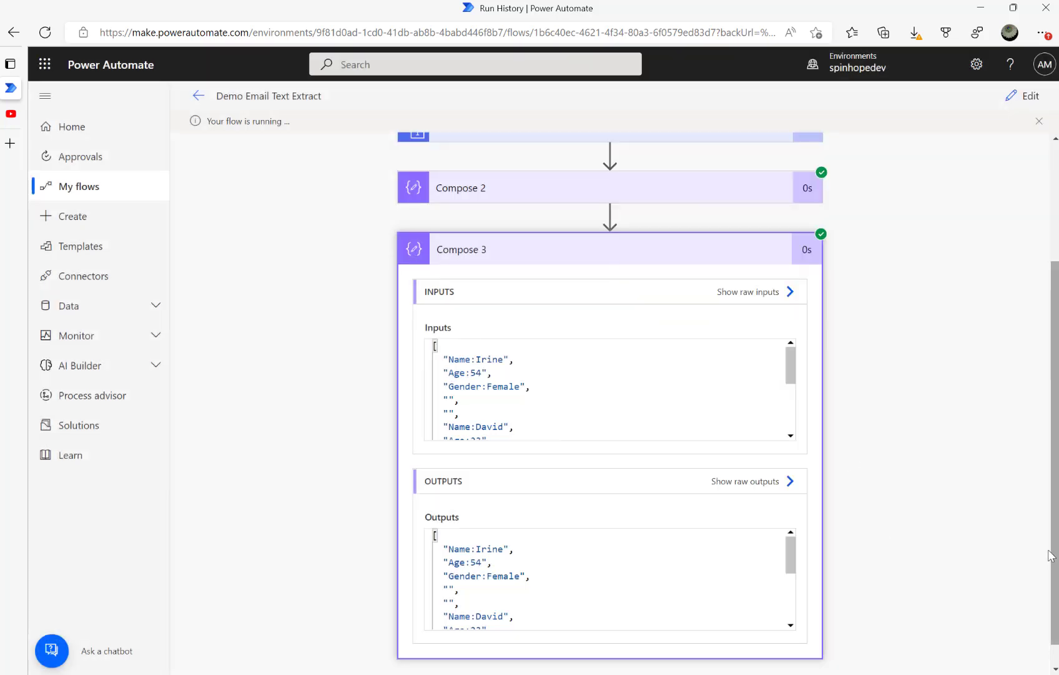
pyautogui.scroll(-1, 1024, 418)
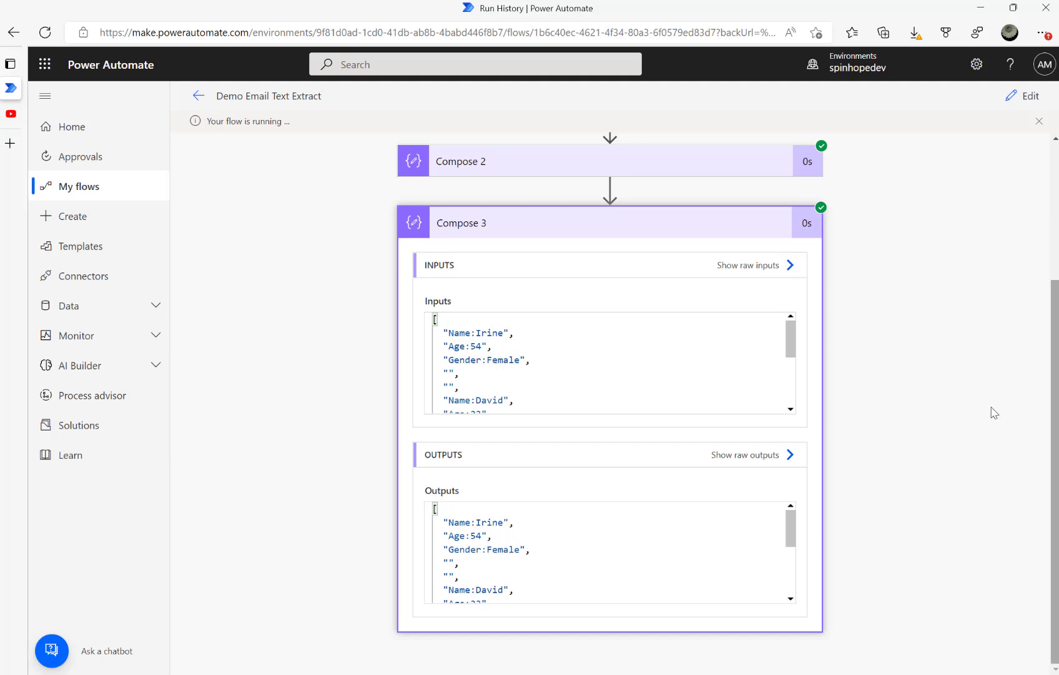
# Step: Reopen the flow for editing and add an Apply to each control after Compose 3 that loops over the Compose 3 Outputs
pyautogui.click(1023, 96)
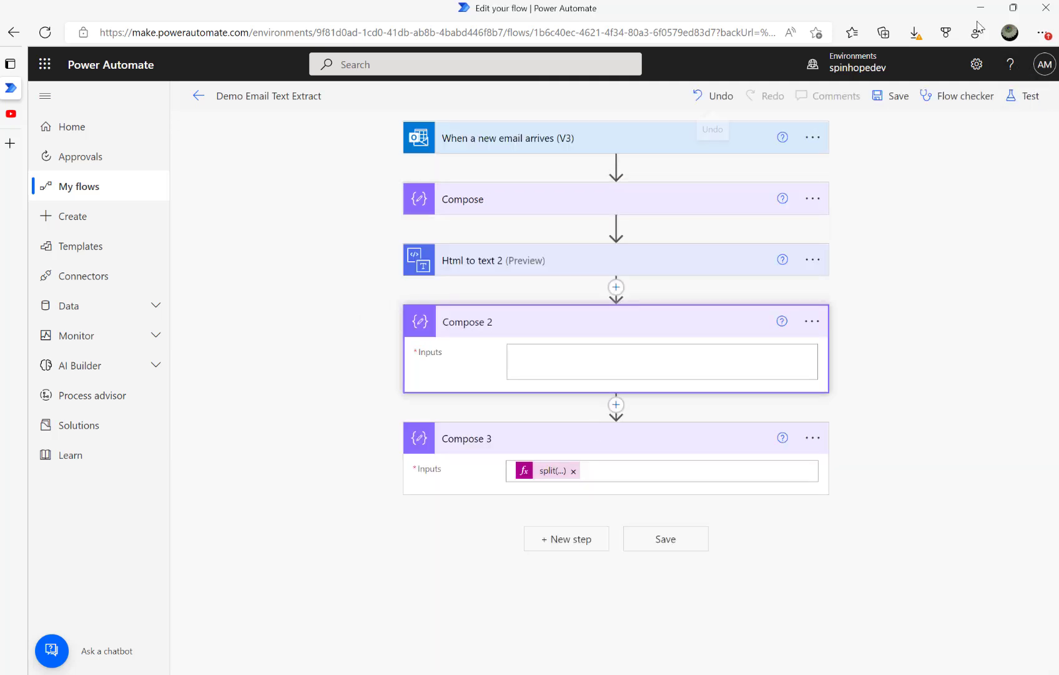
pyautogui.click(555, 550)
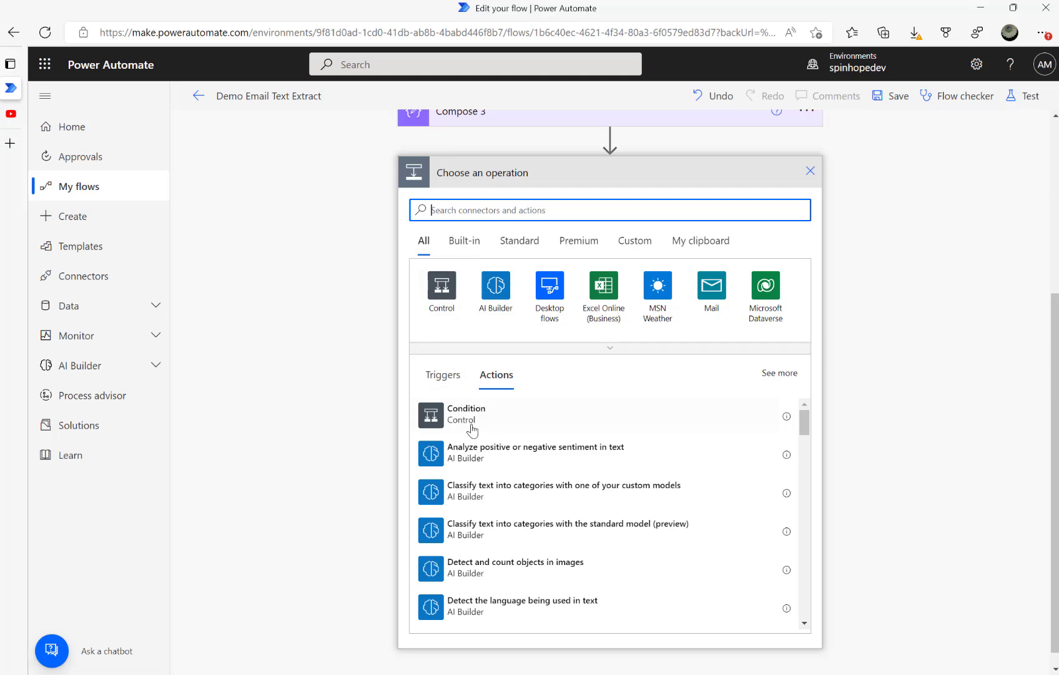
pyautogui.click(442, 286)
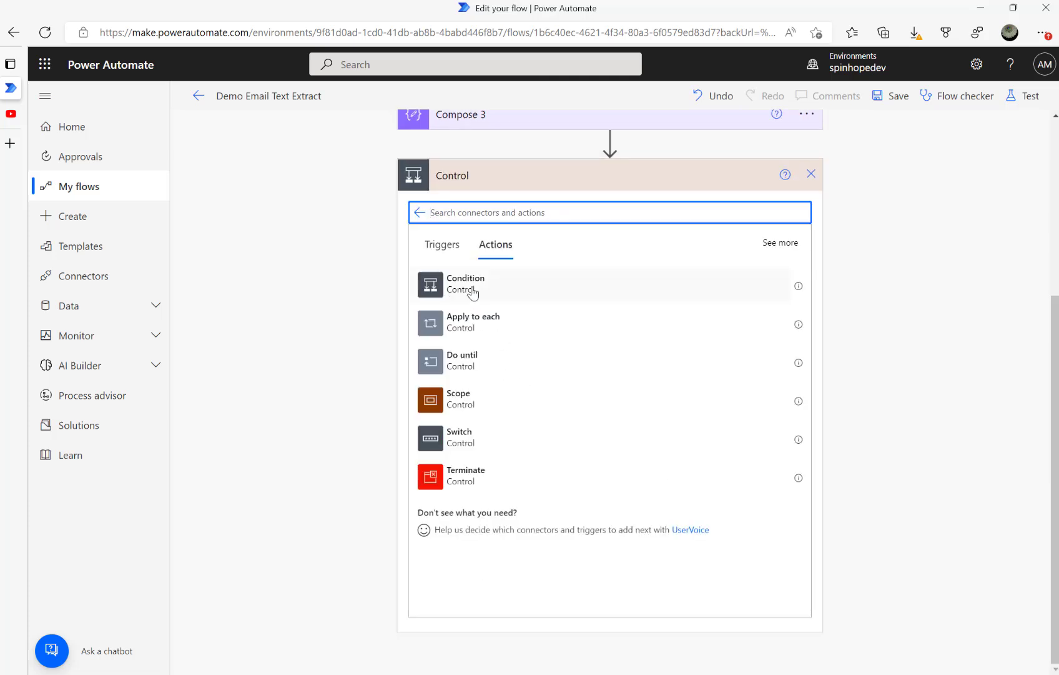
pyautogui.click(465, 328)
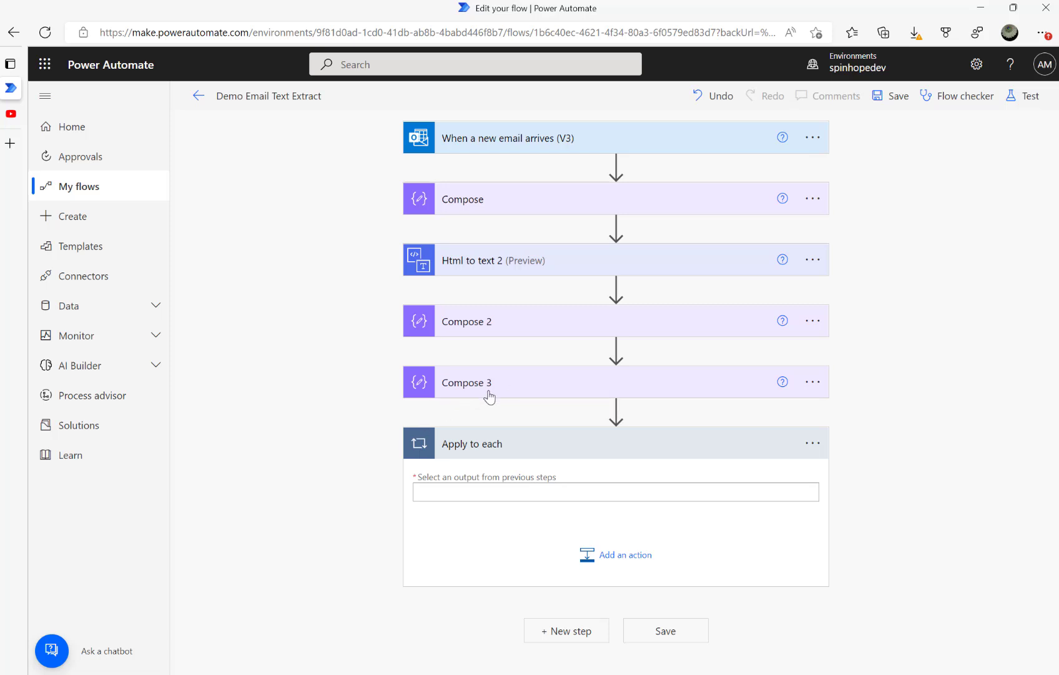
pyautogui.click(482, 489)
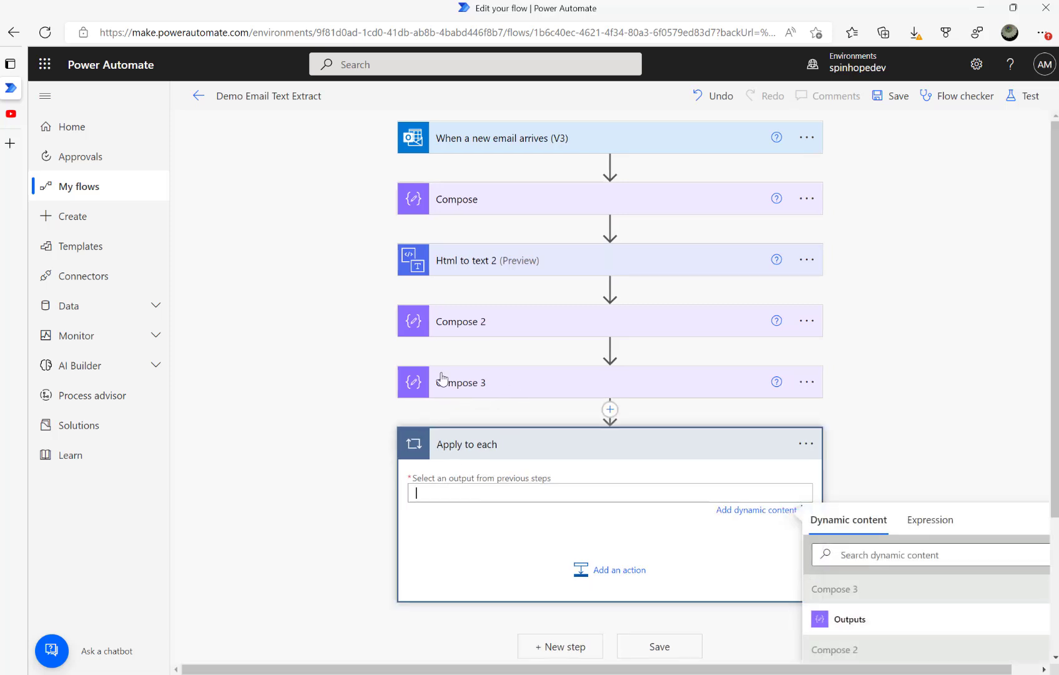
pyautogui.click(837, 621)
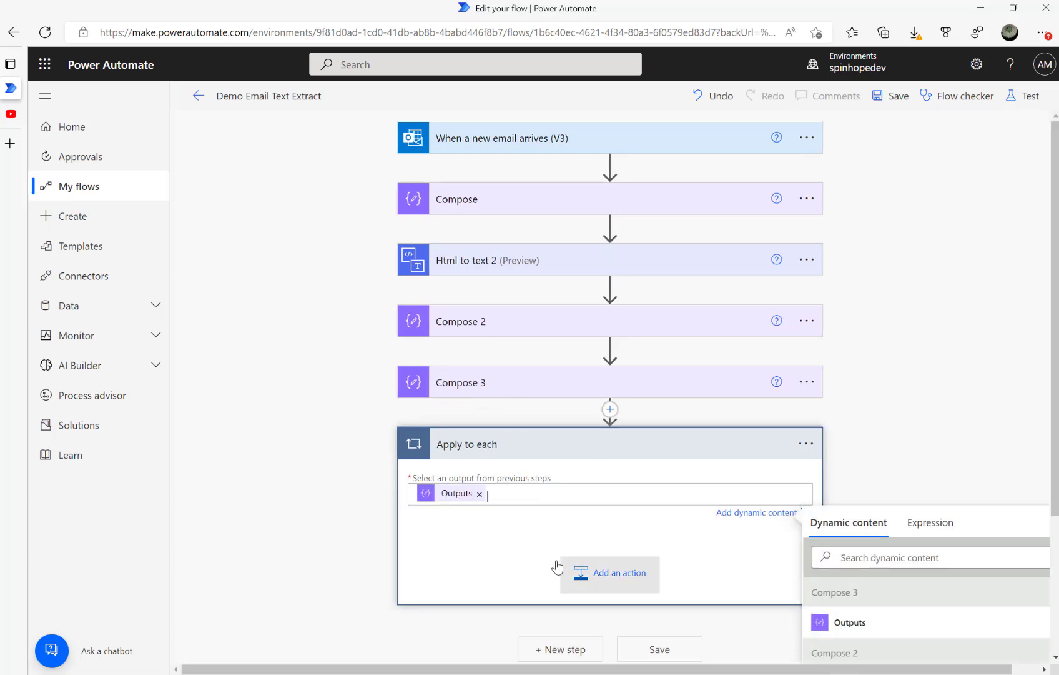
# Step: Add a Compose action inside the Apply to each loop
pyautogui.click(592, 571)
pyautogui.write('co.p')
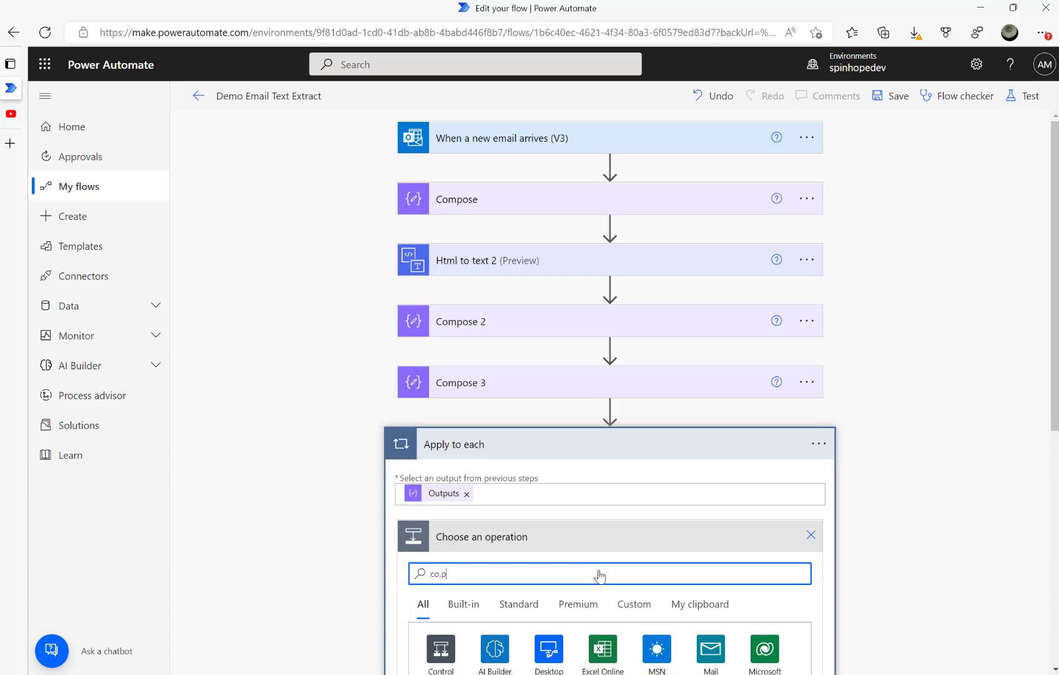
pyautogui.press('BackSpace')
pyautogui.press('BackSpace')
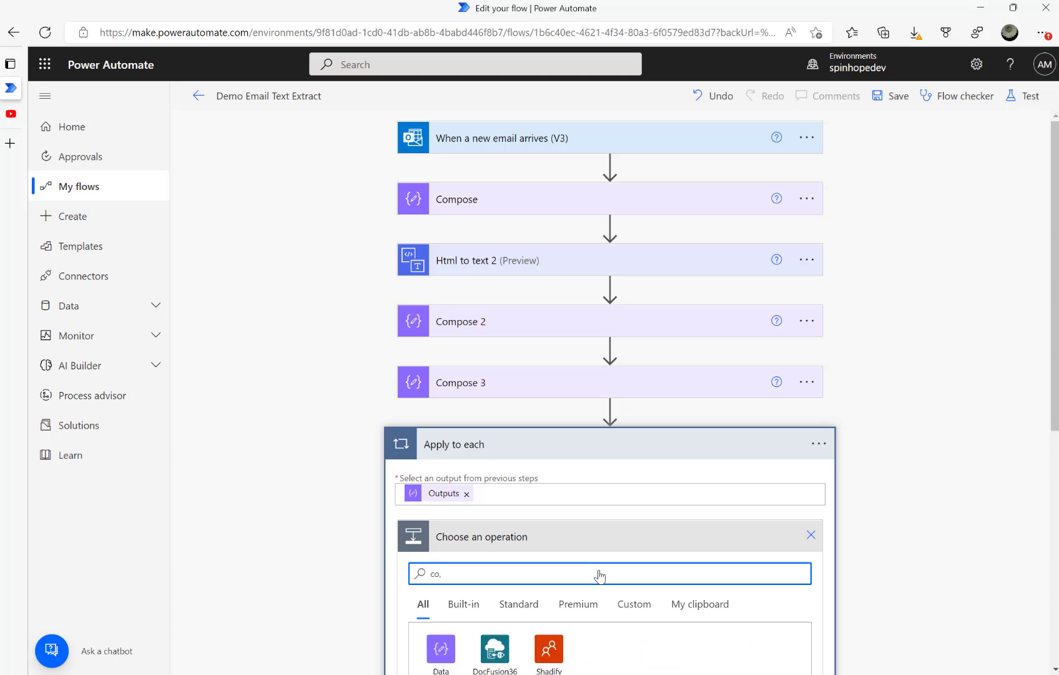
pyautogui.write('mpose')
pyautogui.scroll(-2, 558, 483)
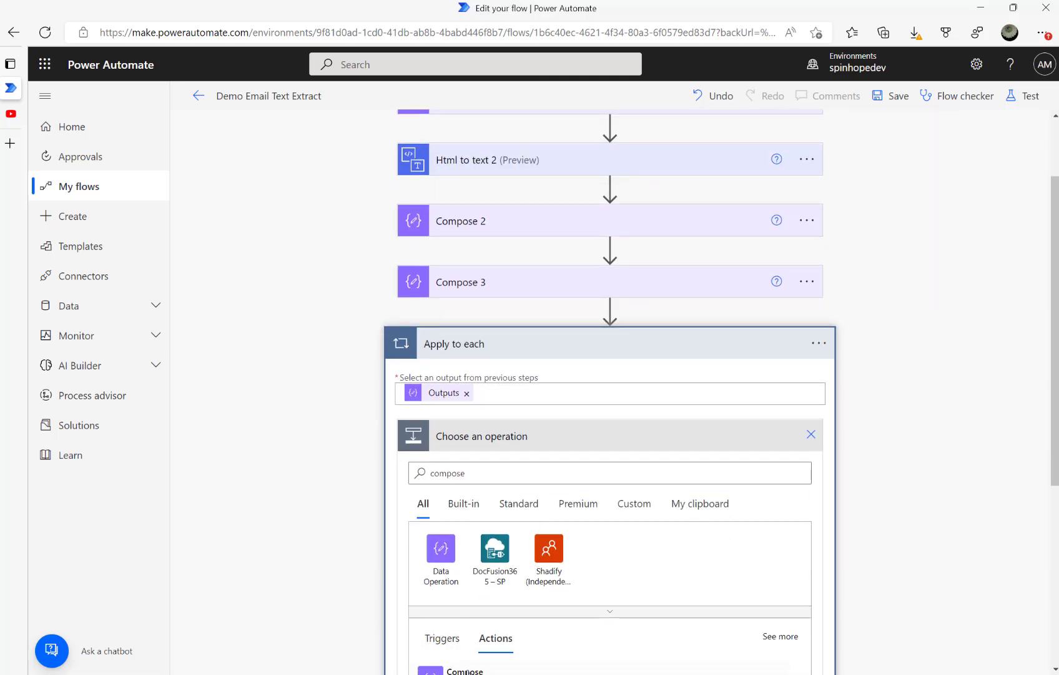
pyautogui.click(465, 668)
# Step: Set the input of the Compose action in the loop to the expression item()
pyautogui.click(538, 500)
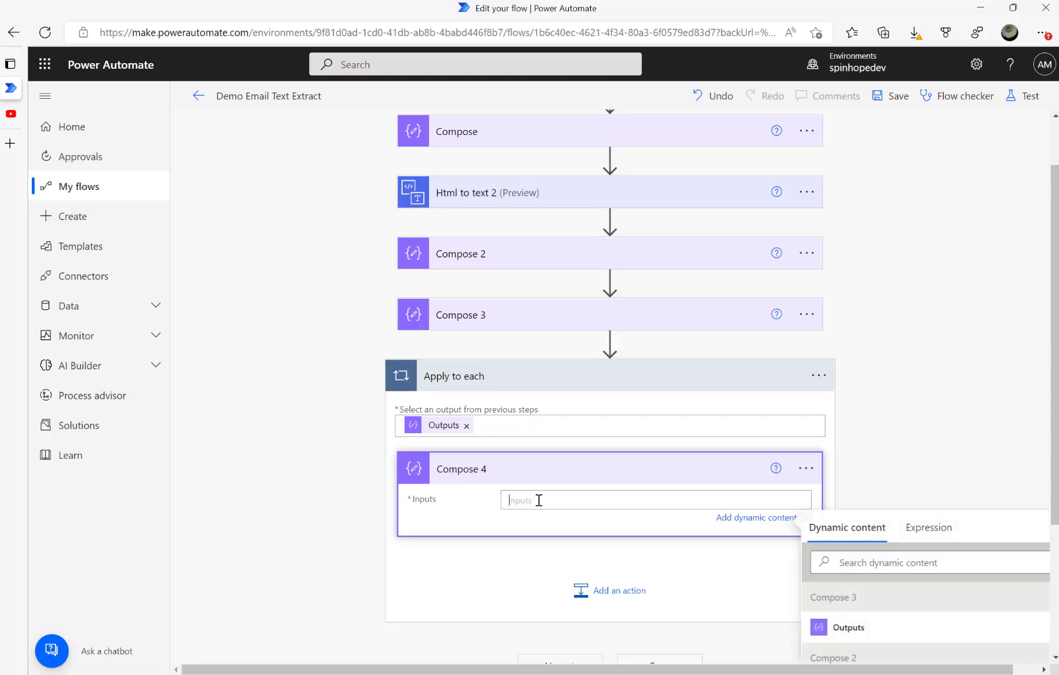
pyautogui.click(937, 529)
pyautogui.write('item')
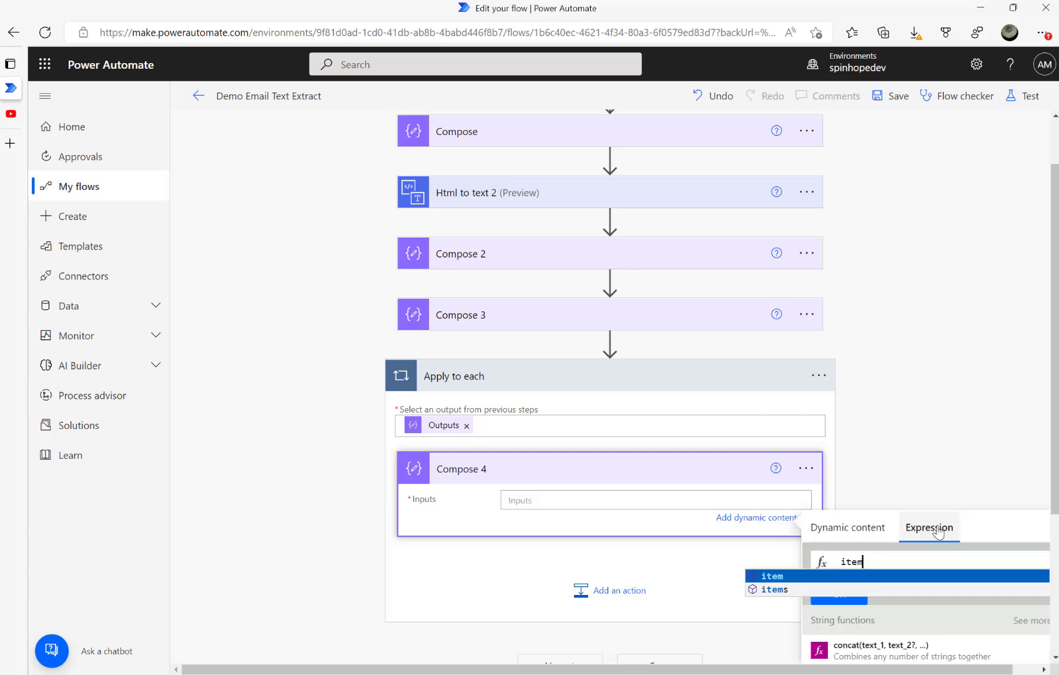
pyautogui.write('()')
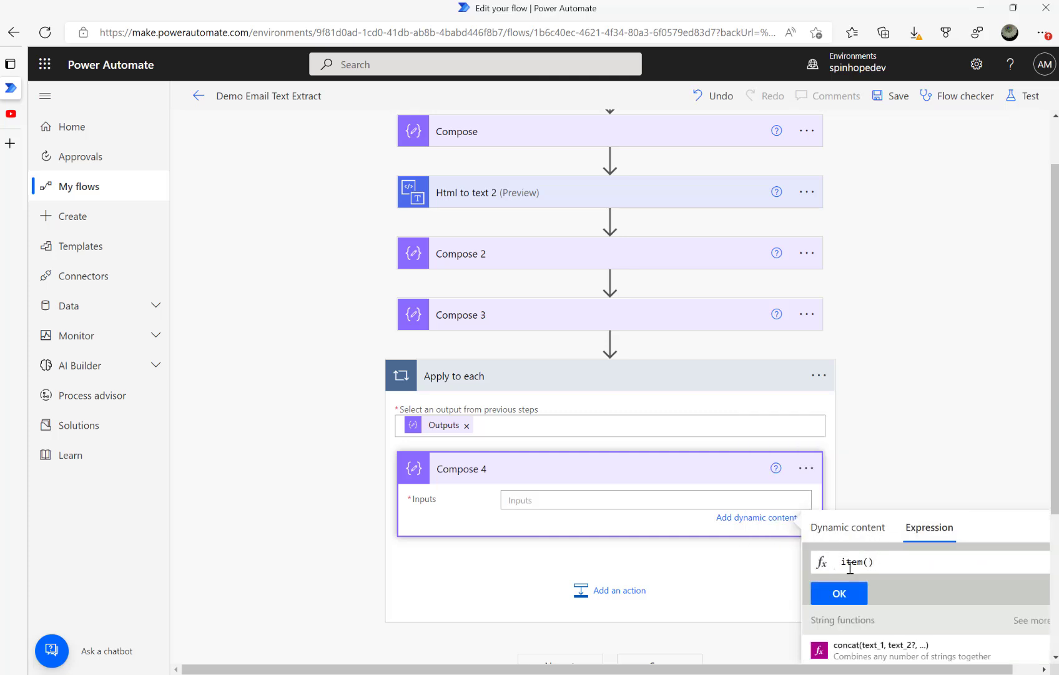
pyautogui.click(838, 594)
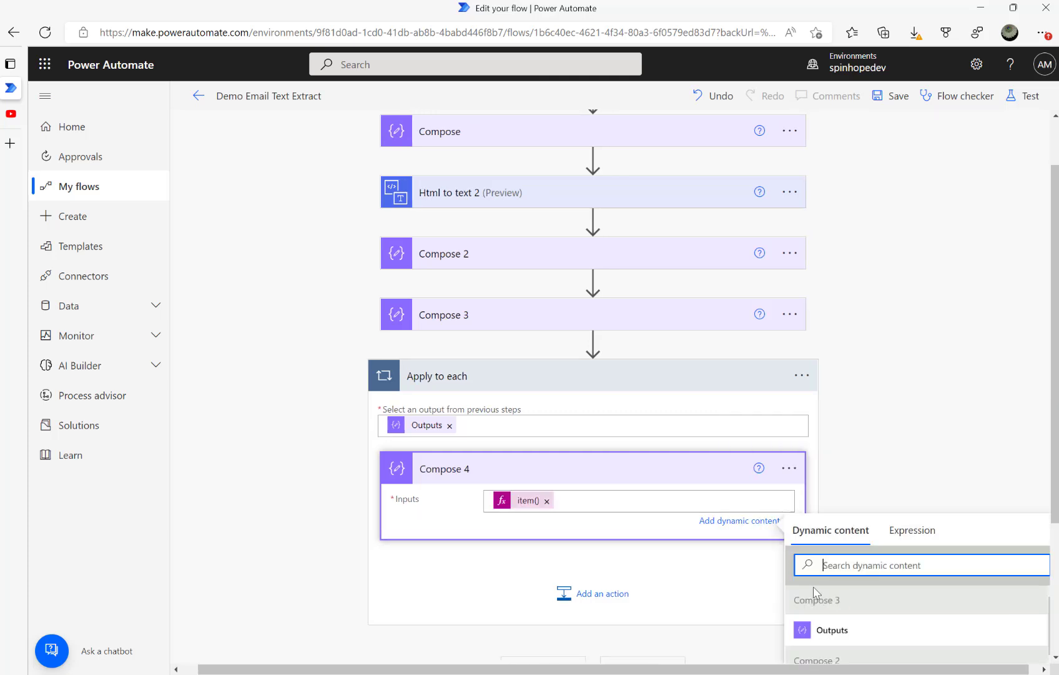
# Step: Try to save and test the flow automatically with the most recent succeeded test run
pyautogui.click(1013, 93)
pyautogui.click(881, 224)
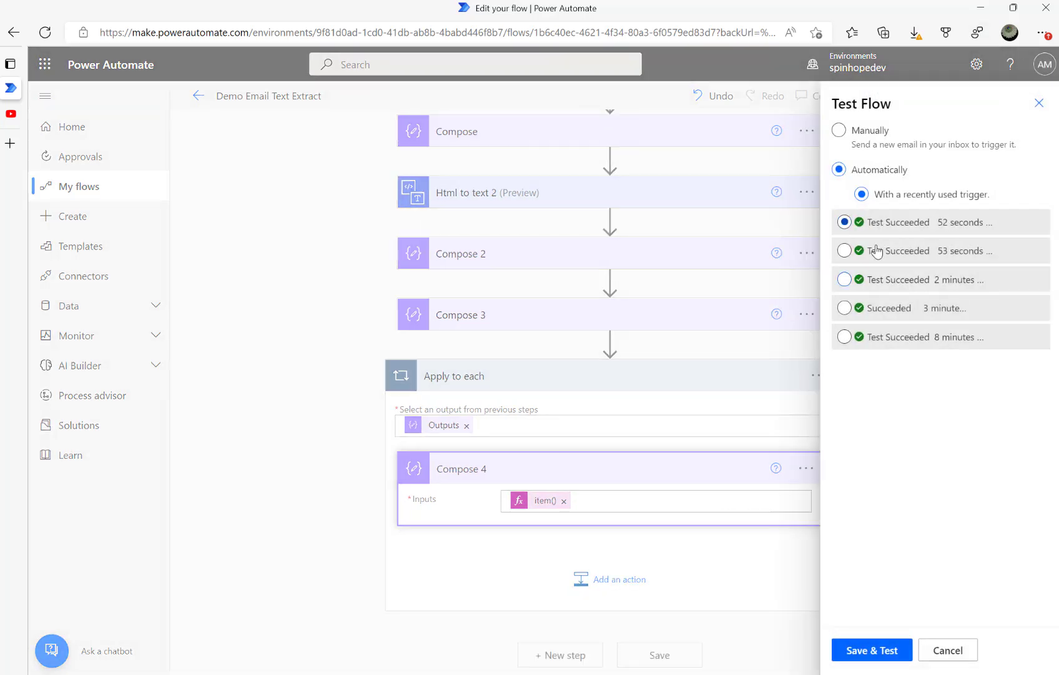
pyautogui.click(869, 653)
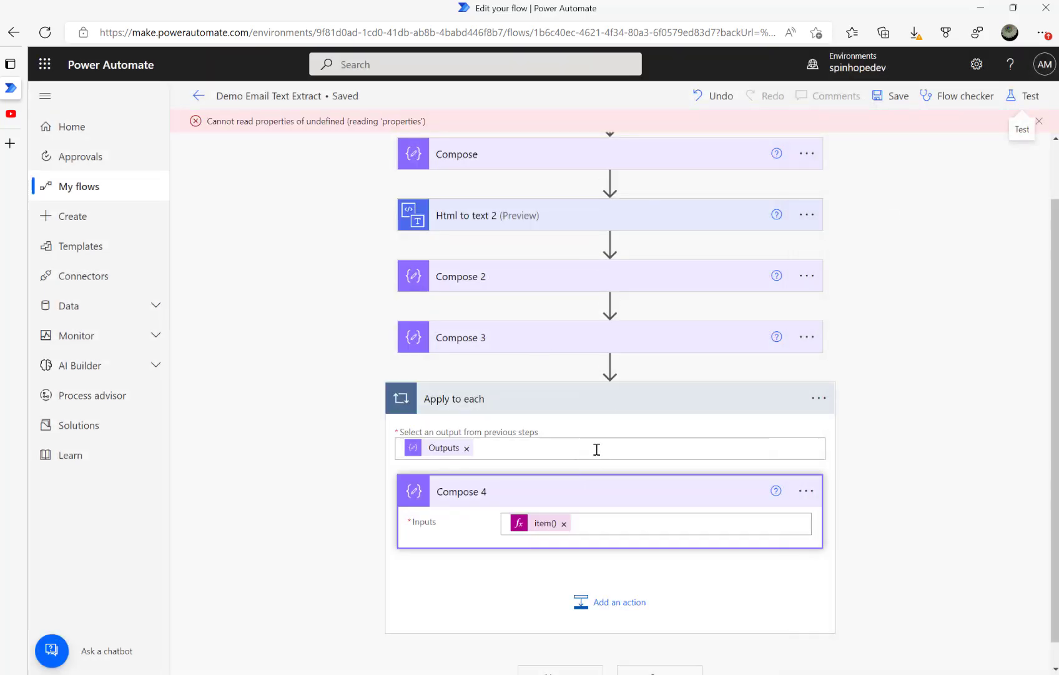
# Step: Save the flow, and test it automatically with the trigger data of the most recent succeeded test run
pyautogui.click(898, 97)
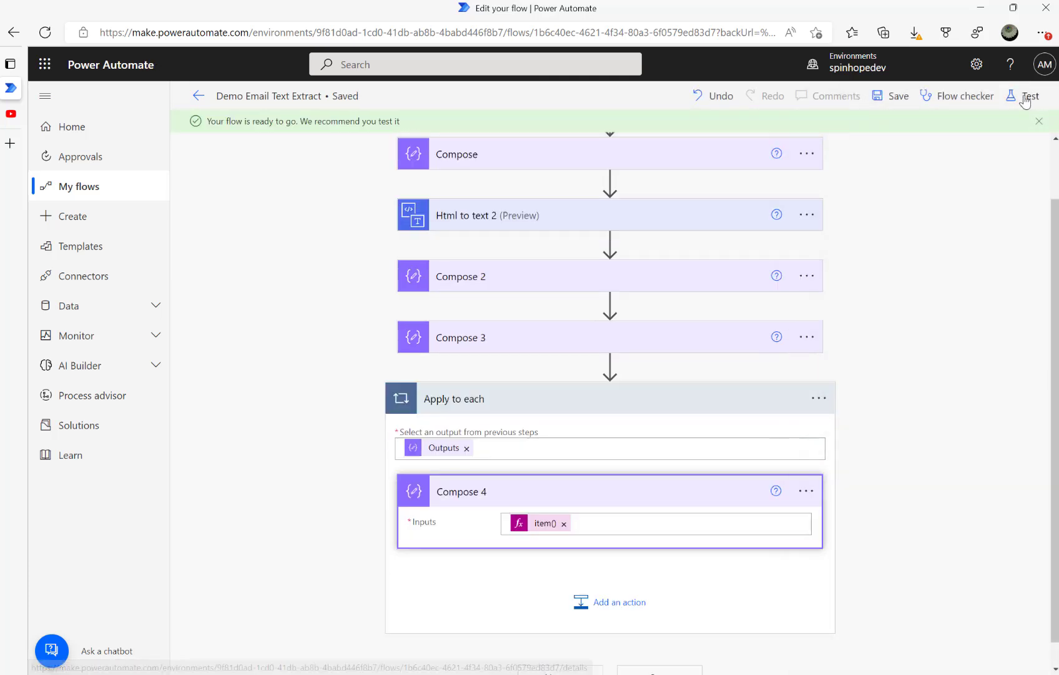
pyautogui.click(1023, 95)
pyautogui.click(871, 170)
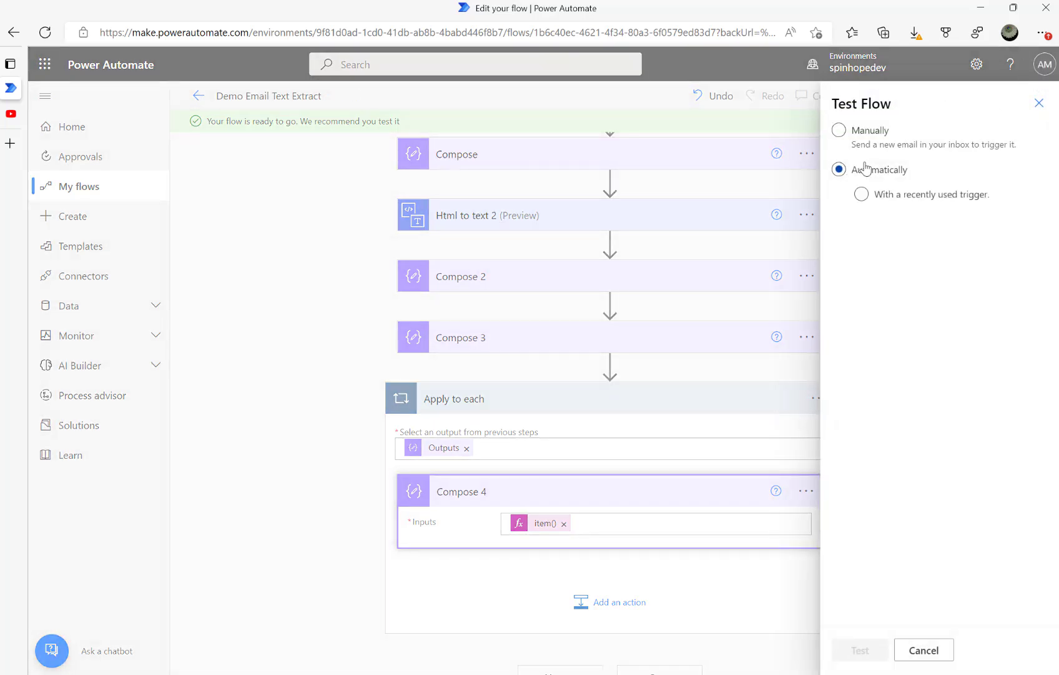
pyautogui.click(897, 198)
pyautogui.click(881, 223)
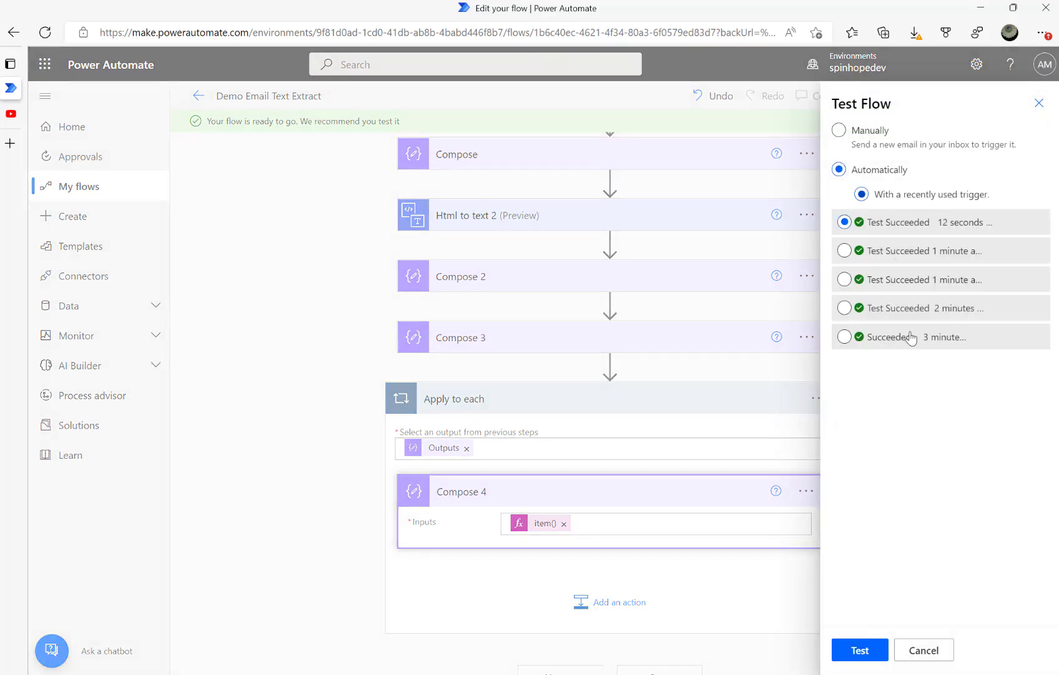
pyautogui.click(855, 650)
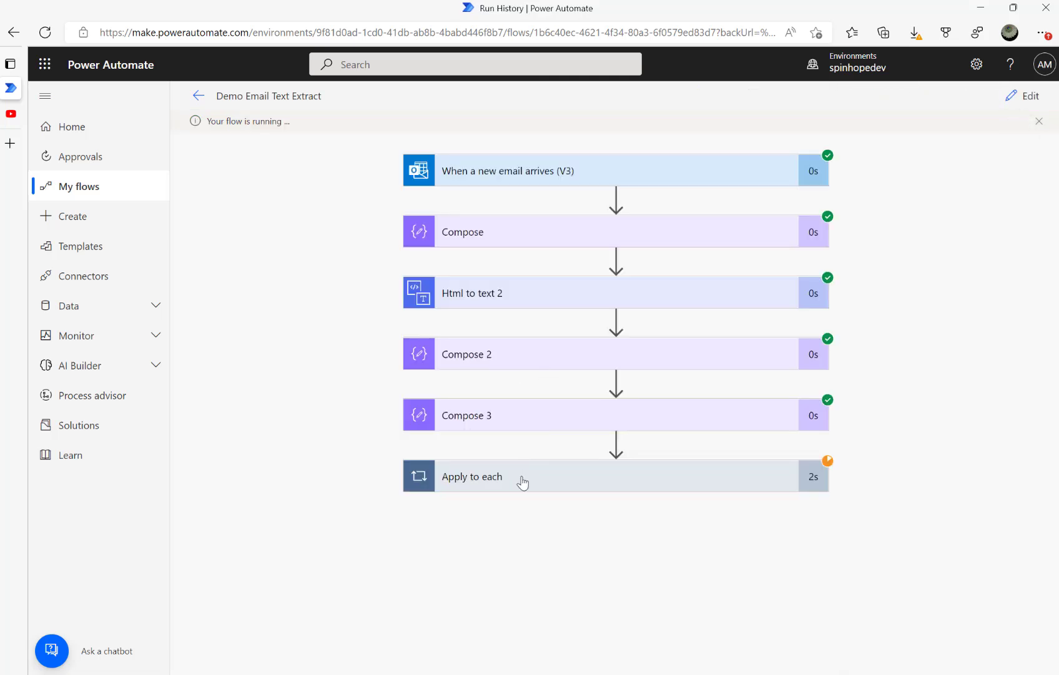
# Step: Expand the Apply to each loop in the run and examine the inputs and outputs array of Compose 3
pyautogui.click(522, 483)
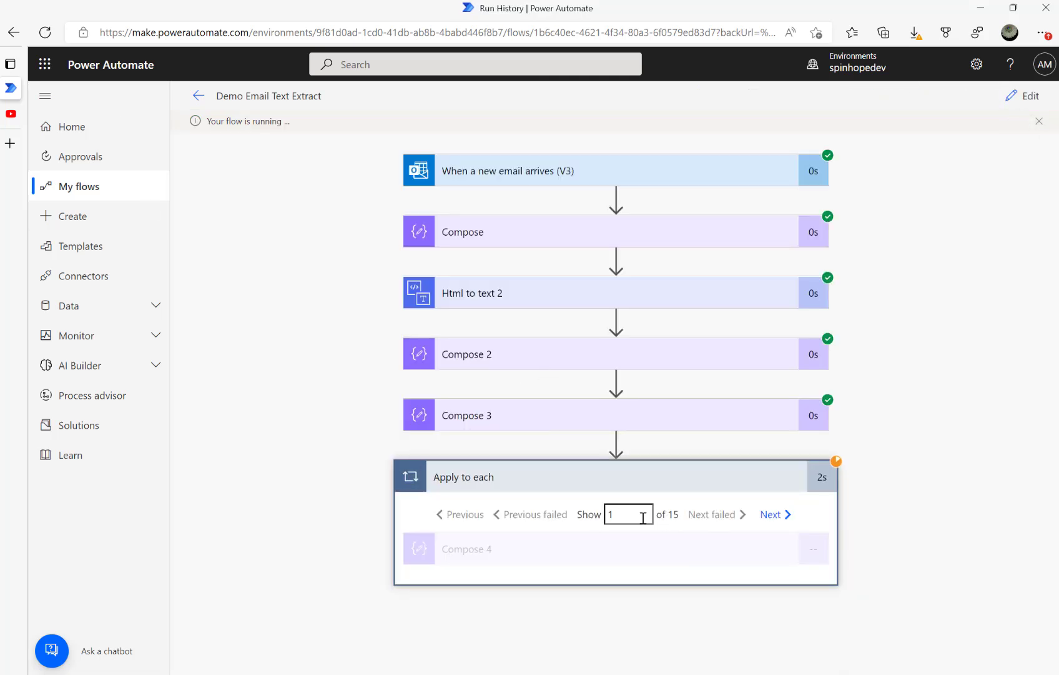
pyautogui.click(592, 428)
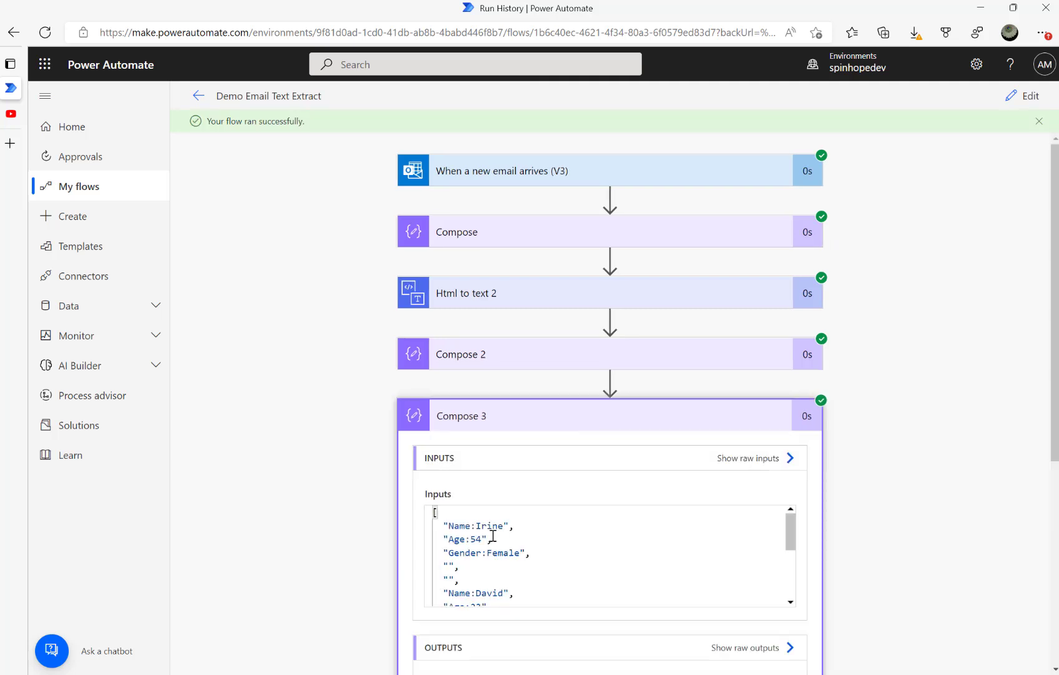
pyautogui.scroll(-5, 516, 542)
pyautogui.scroll(-5, 929, 513)
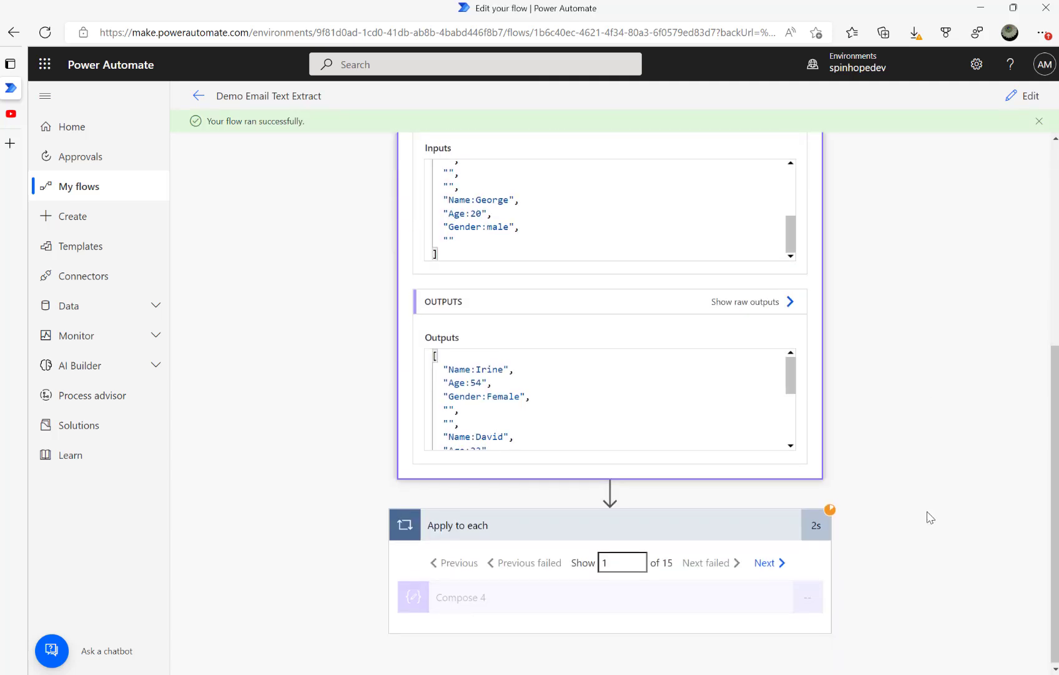
# Step: Examine the Compose 4 inputs and outputs for the first four iterations of the loop, including the raw inputs of the third
pyautogui.click(593, 601)
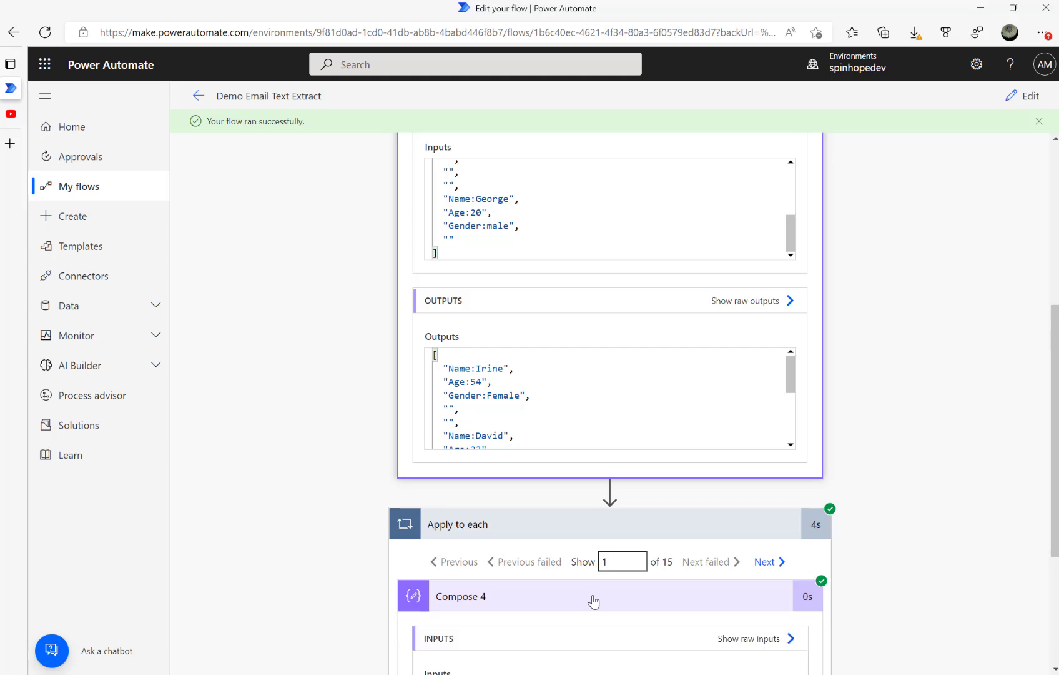
pyautogui.scroll(-2, 460, 579)
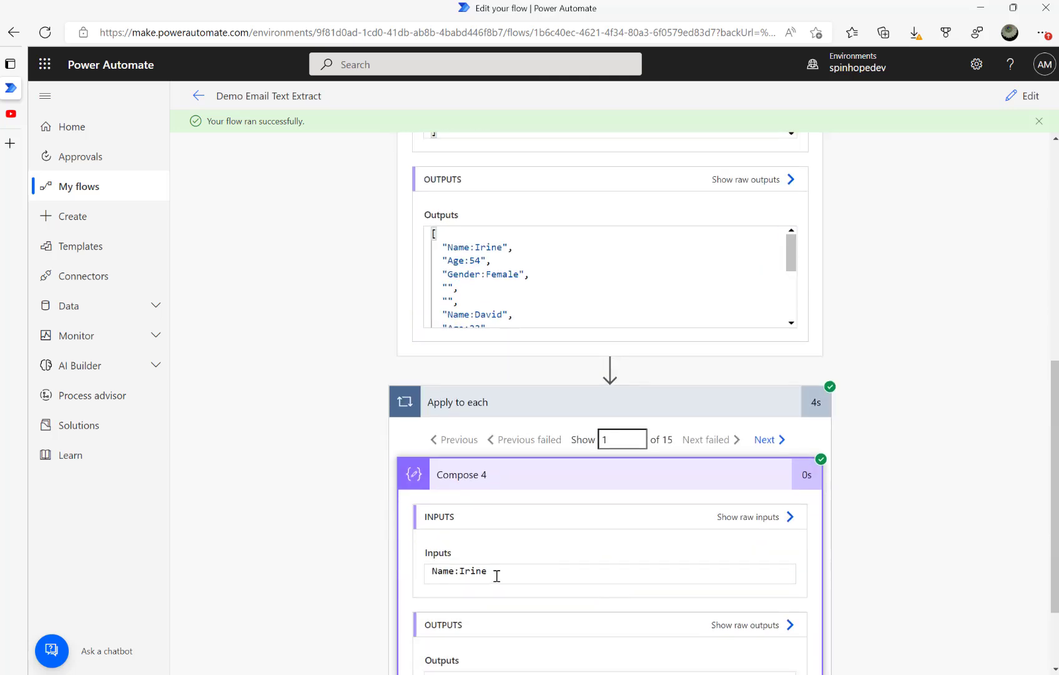
pyautogui.click(764, 439)
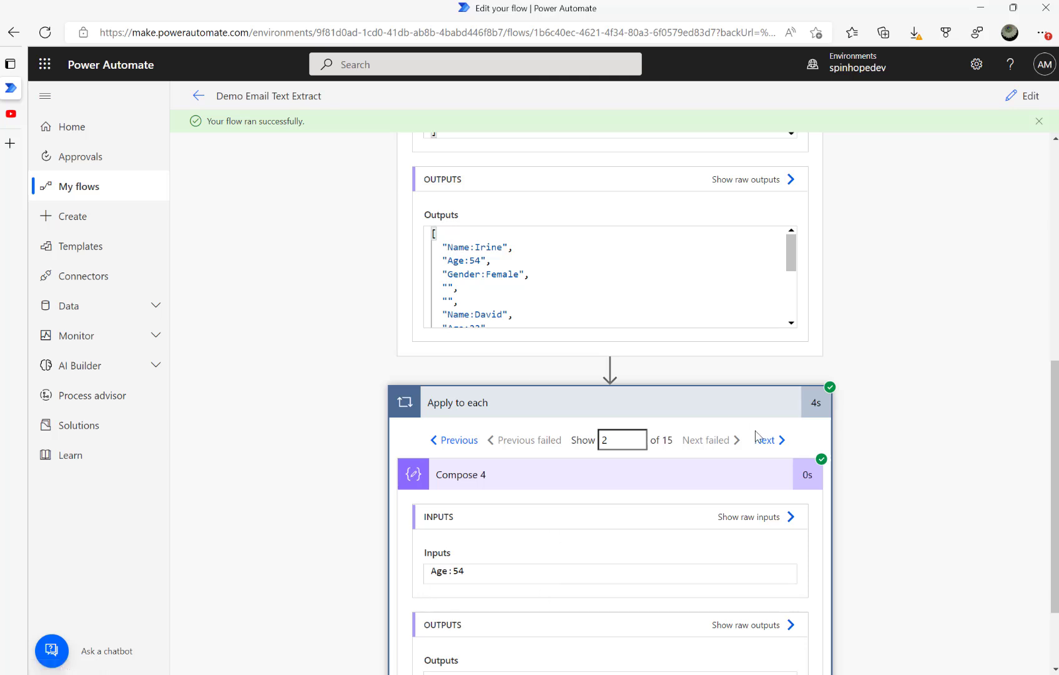
pyautogui.click(764, 439)
pyautogui.click(752, 516)
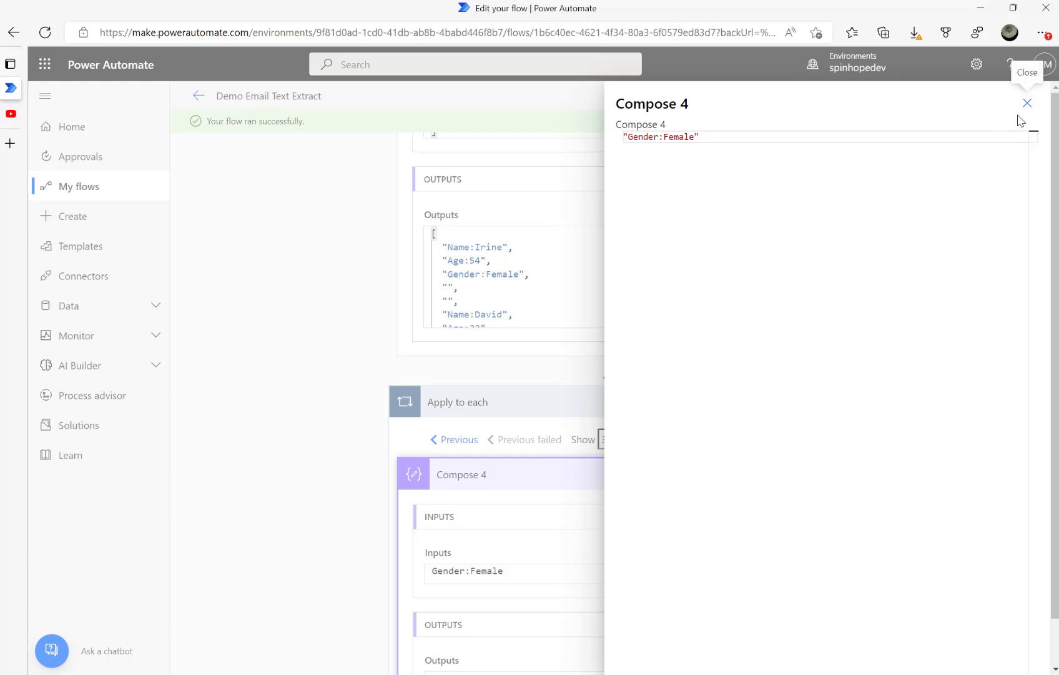
pyautogui.click(1026, 104)
pyautogui.click(780, 440)
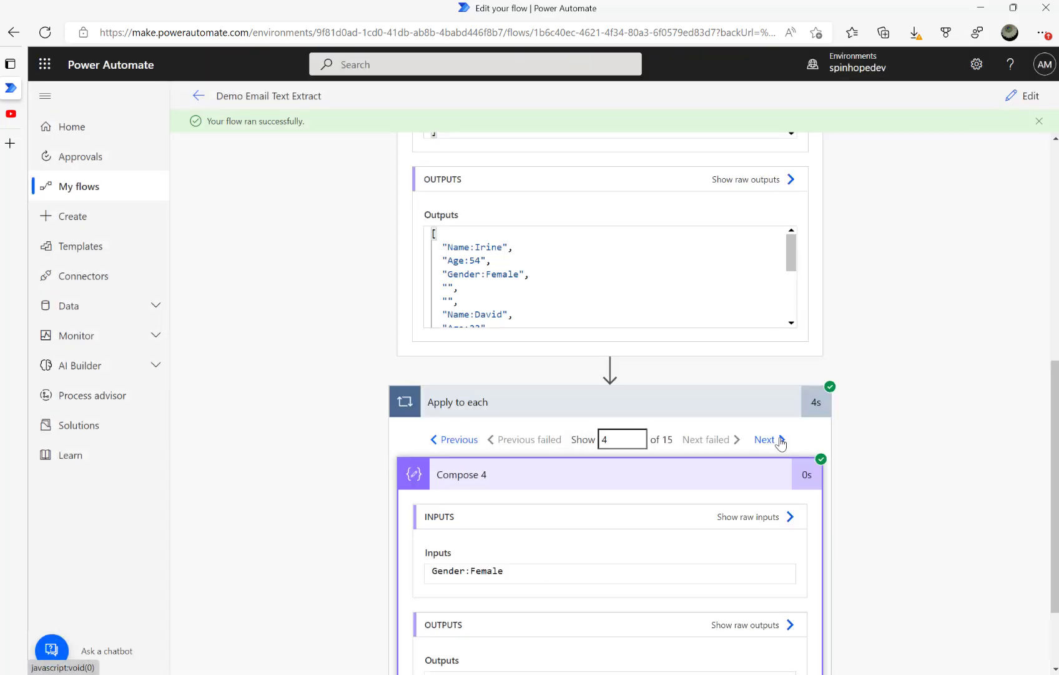
pyautogui.scroll(-2, 721, 502)
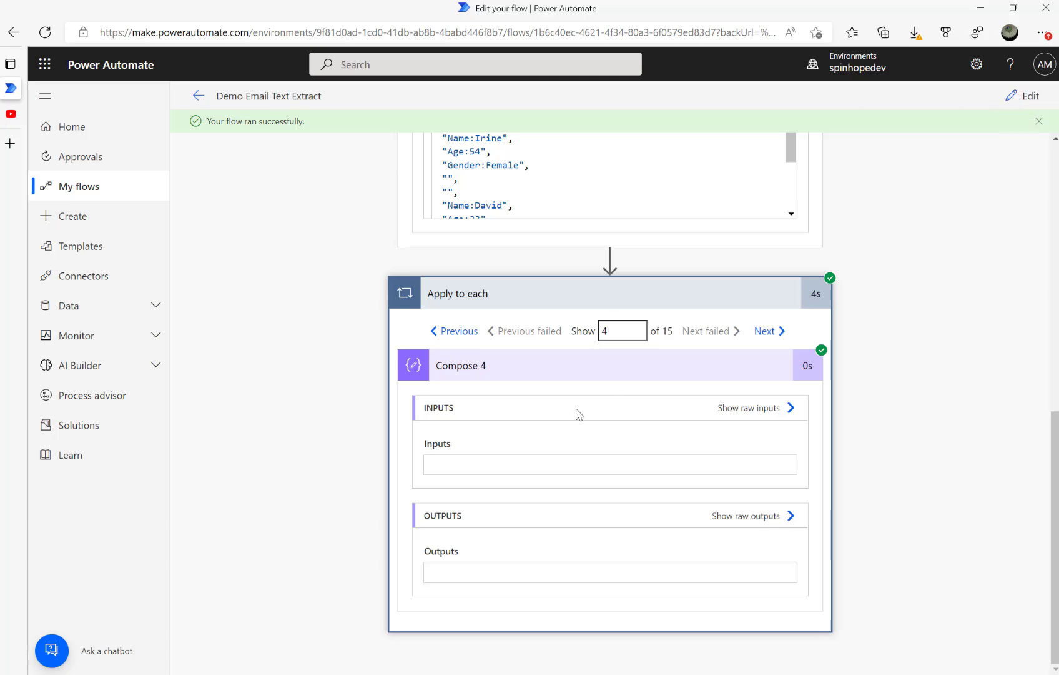
# Step: Reopen the flow for editing and add a Condition control after Compose 4 inside the Apply to each loop
pyautogui.click(1012, 98)
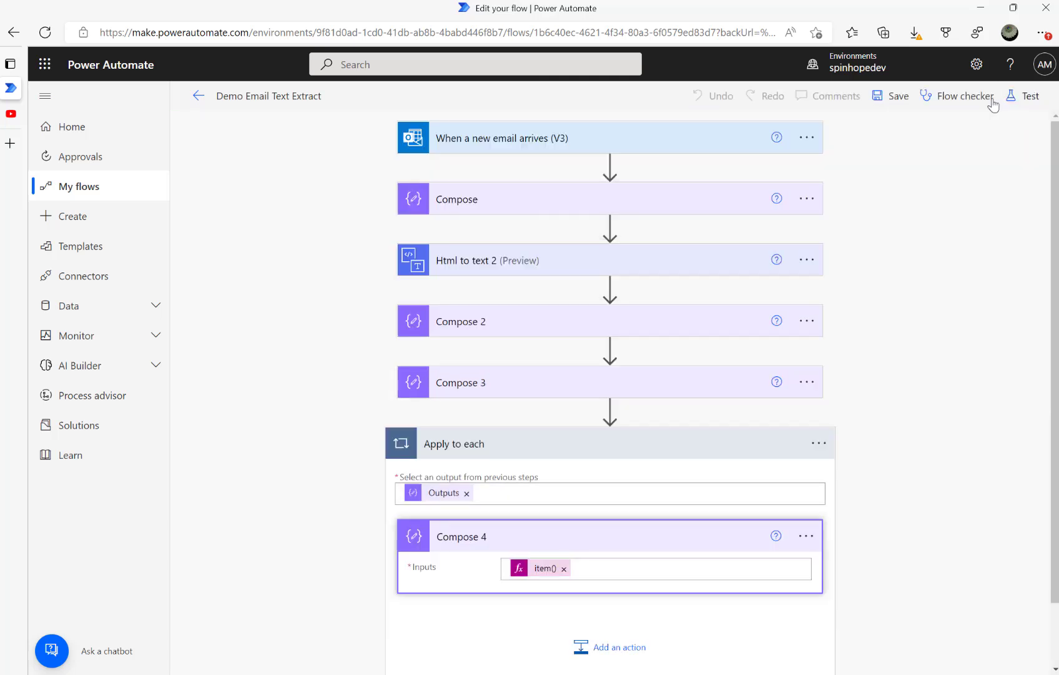
pyautogui.scroll(-2, 604, 611)
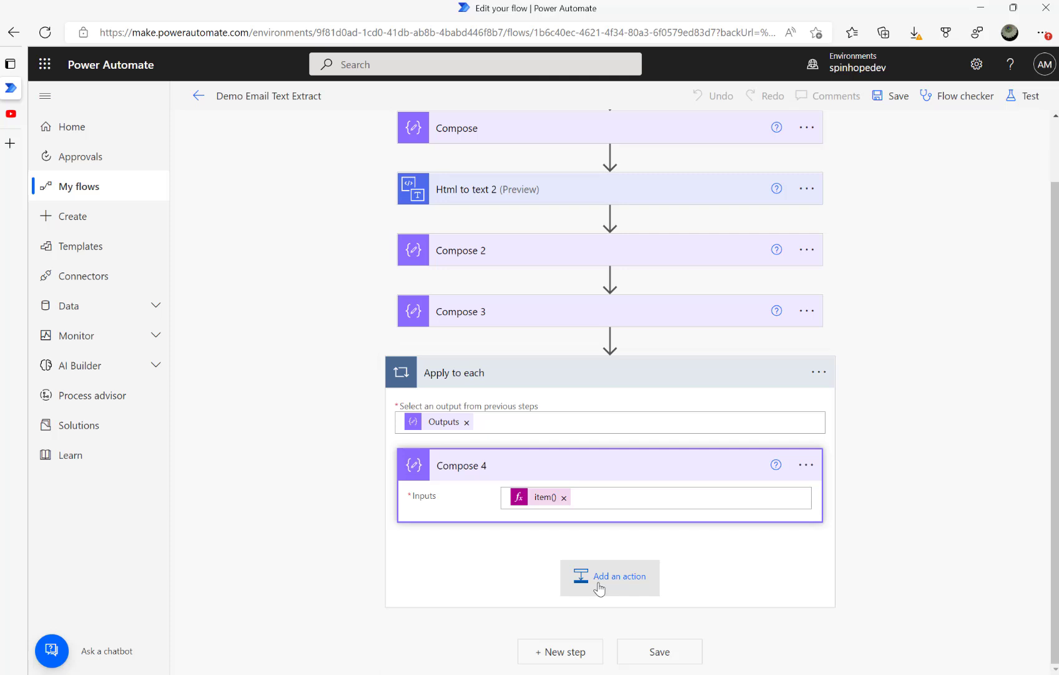
pyautogui.click(601, 583)
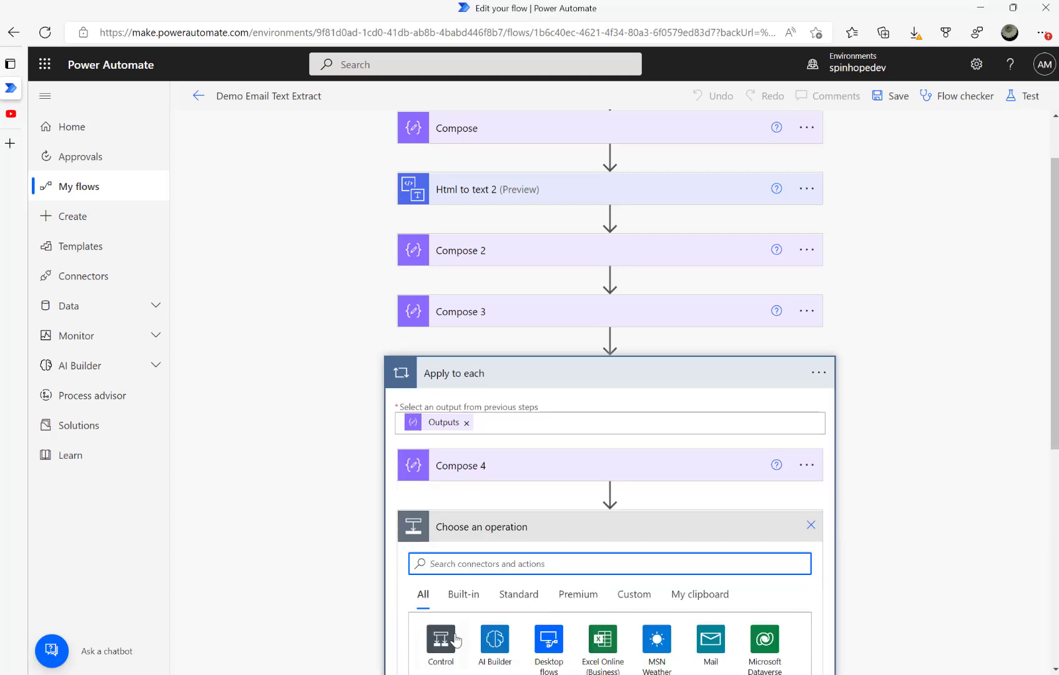
pyautogui.scroll(-3, 559, 413)
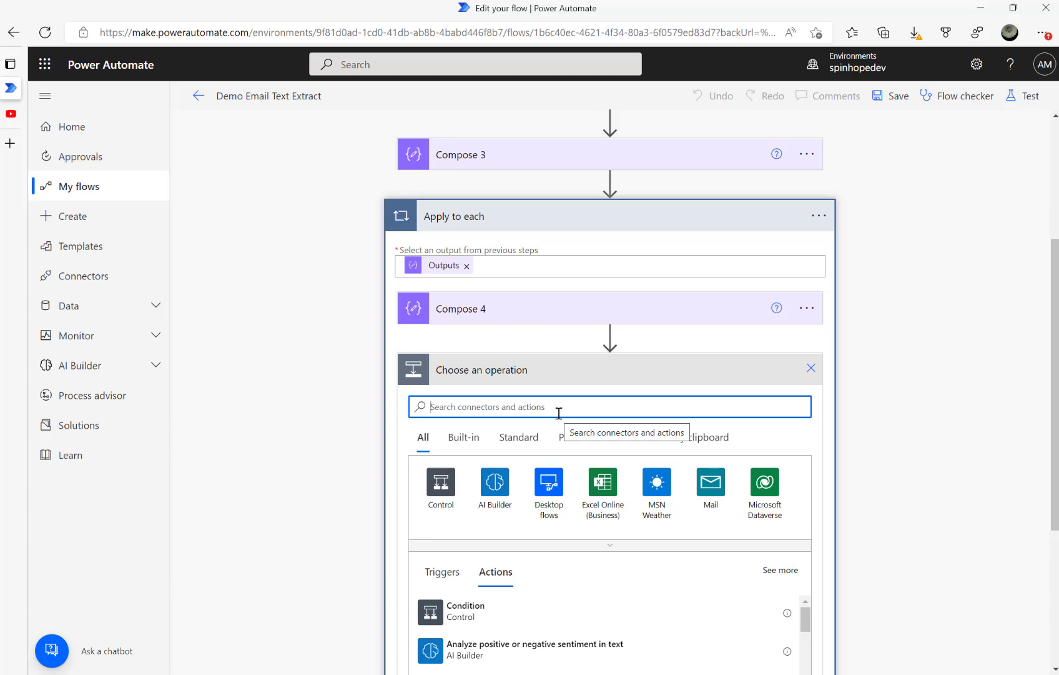
pyautogui.click(466, 611)
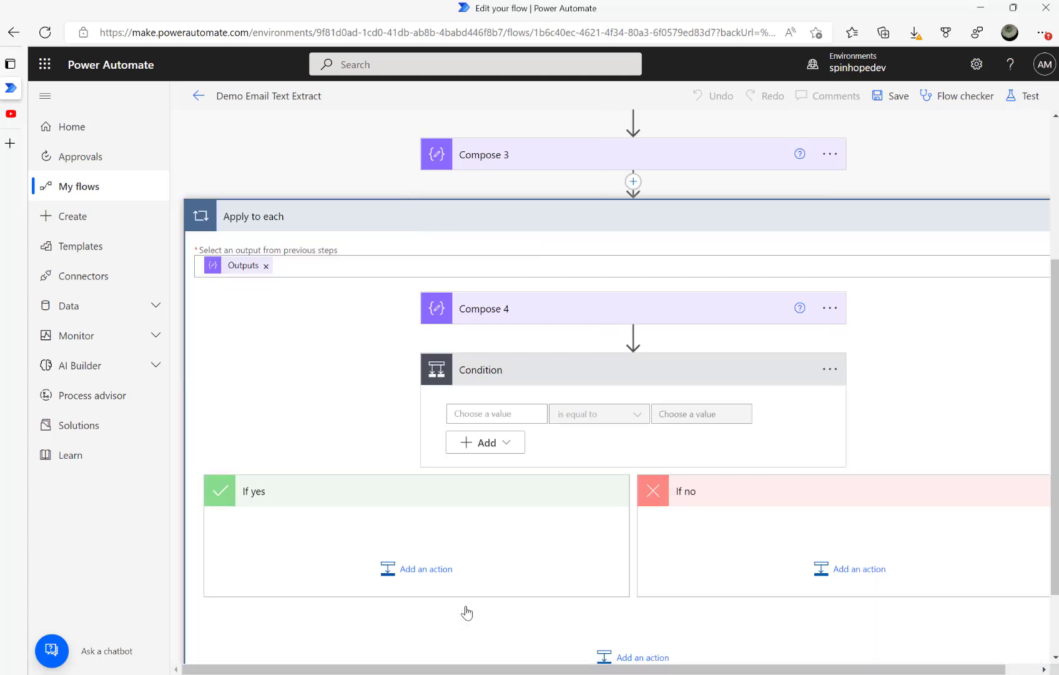
# Step: Configure the condition to check that the Compose 4 Outputs contains "Name:"
pyautogui.click(498, 412)
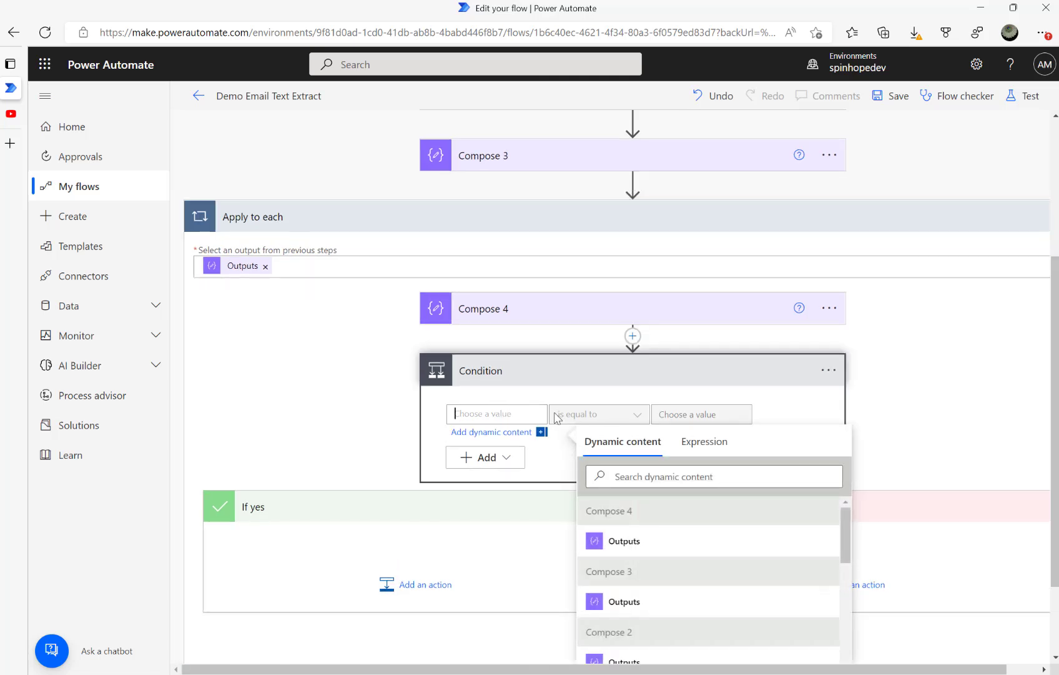
pyautogui.click(503, 309)
pyautogui.click(477, 459)
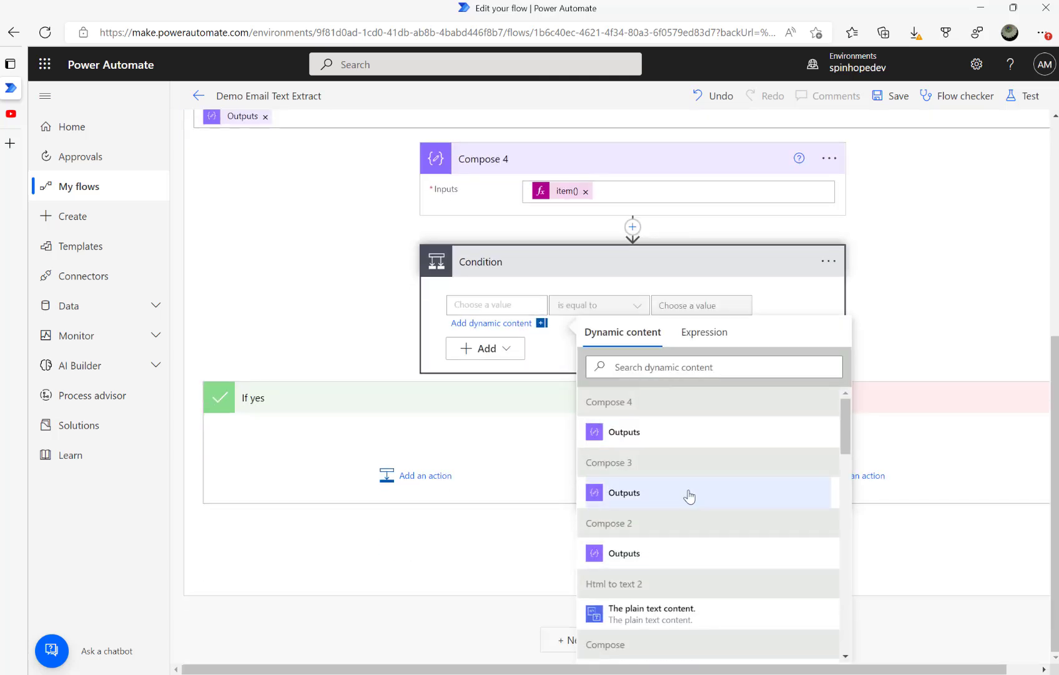
pyautogui.click(622, 432)
pyautogui.click(637, 305)
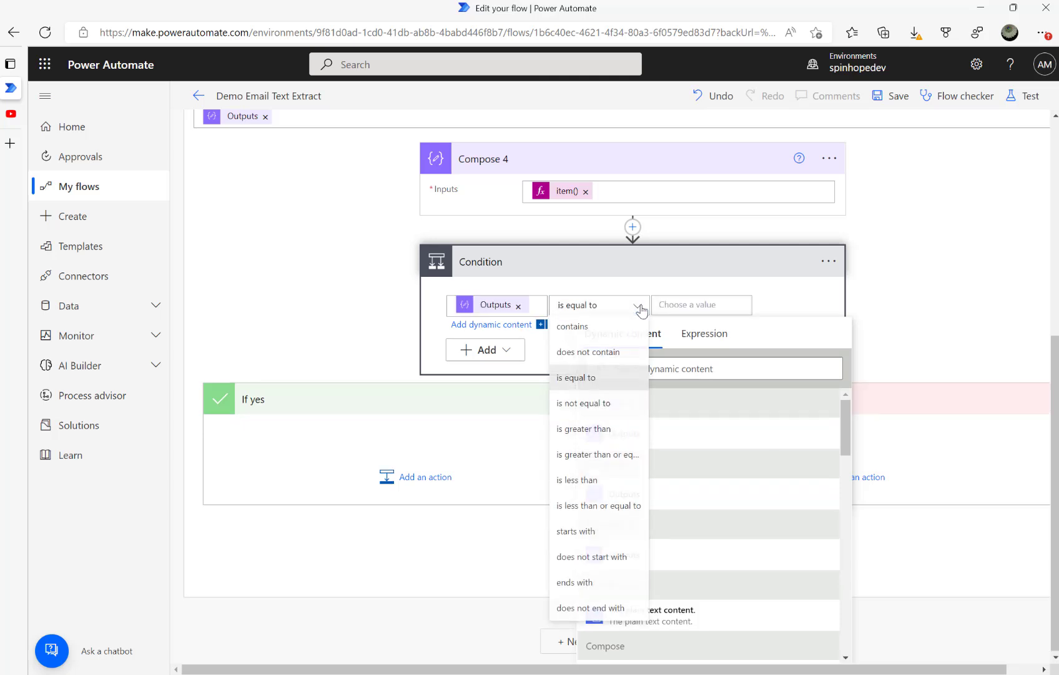
pyautogui.click(604, 334)
pyautogui.click(688, 317)
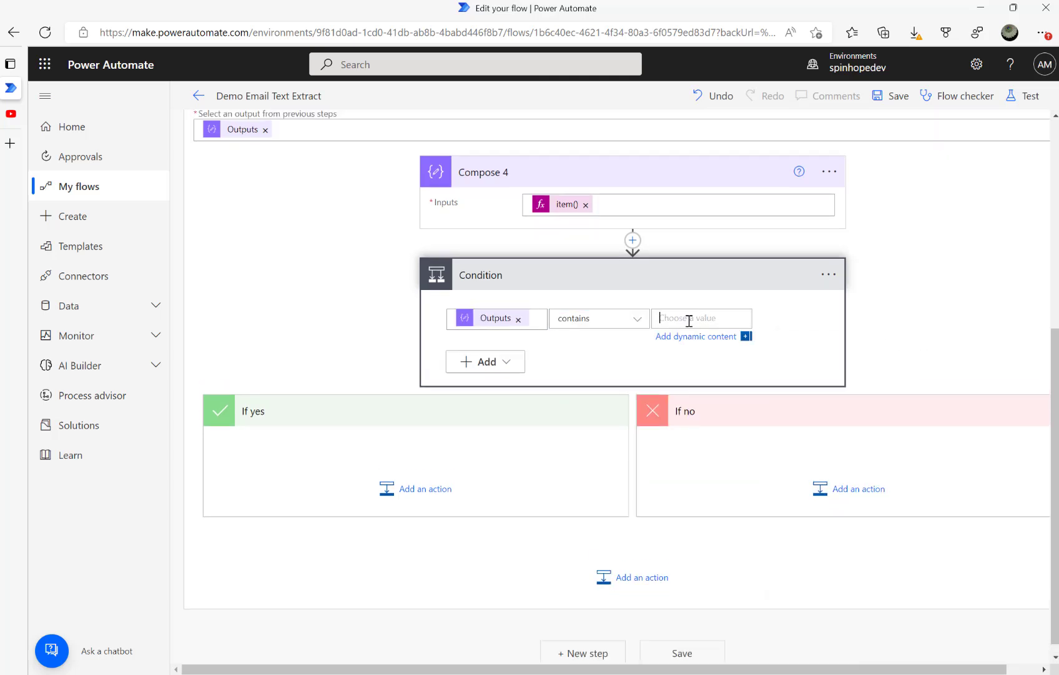
pyautogui.write('Name:')
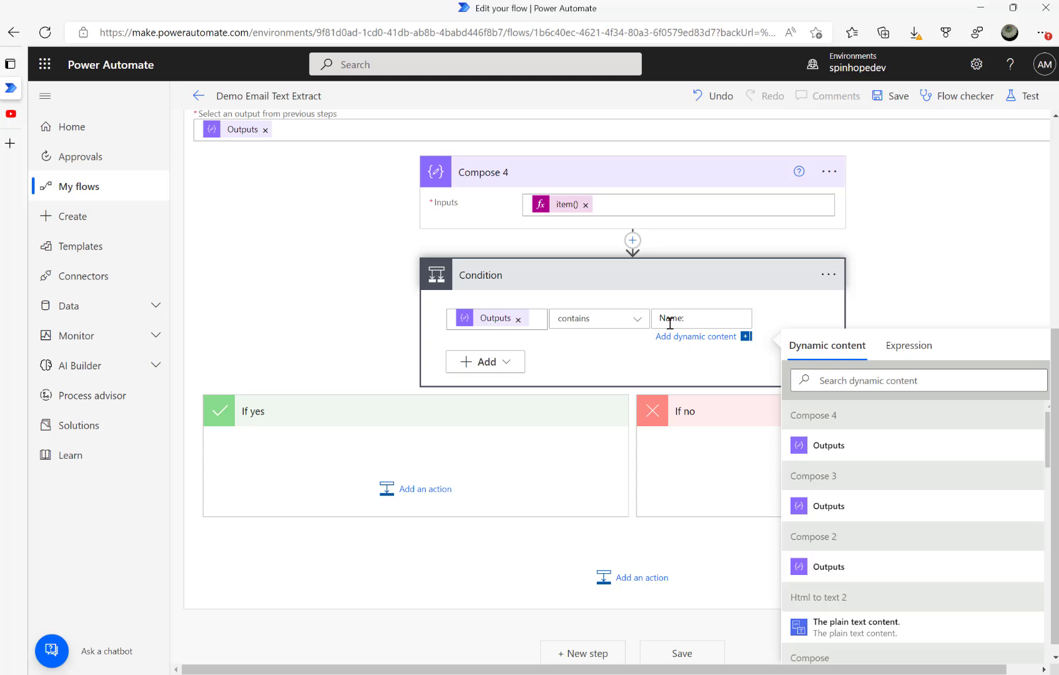
# Step: Add a Compose action to the If yes branch of the Condition
pyautogui.click(434, 489)
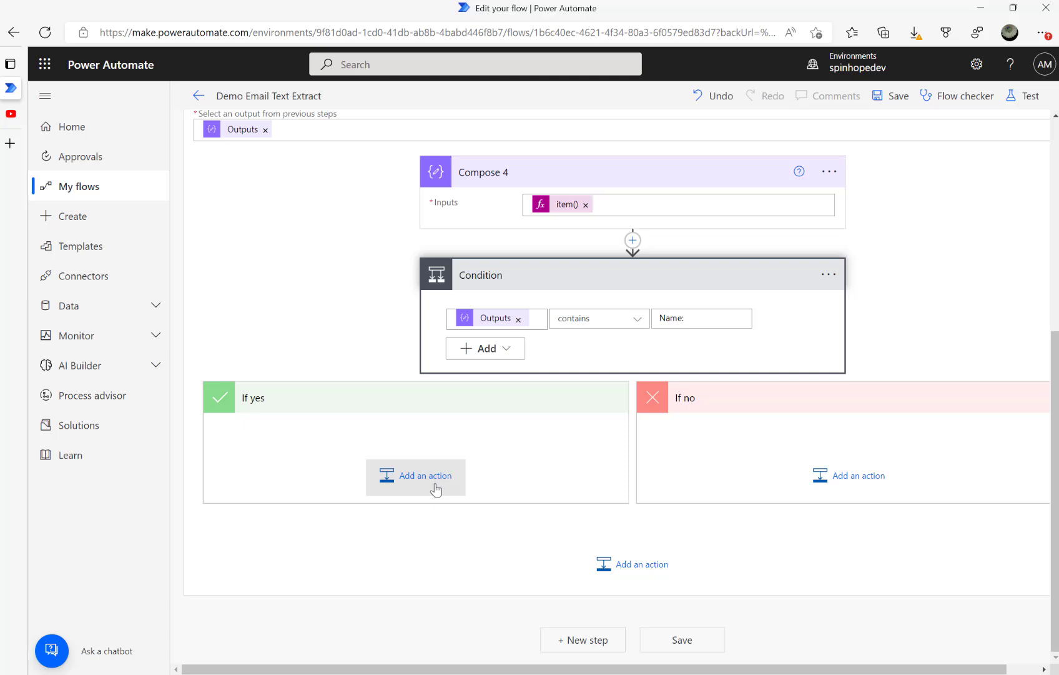
pyautogui.click(436, 490)
pyautogui.write('compose')
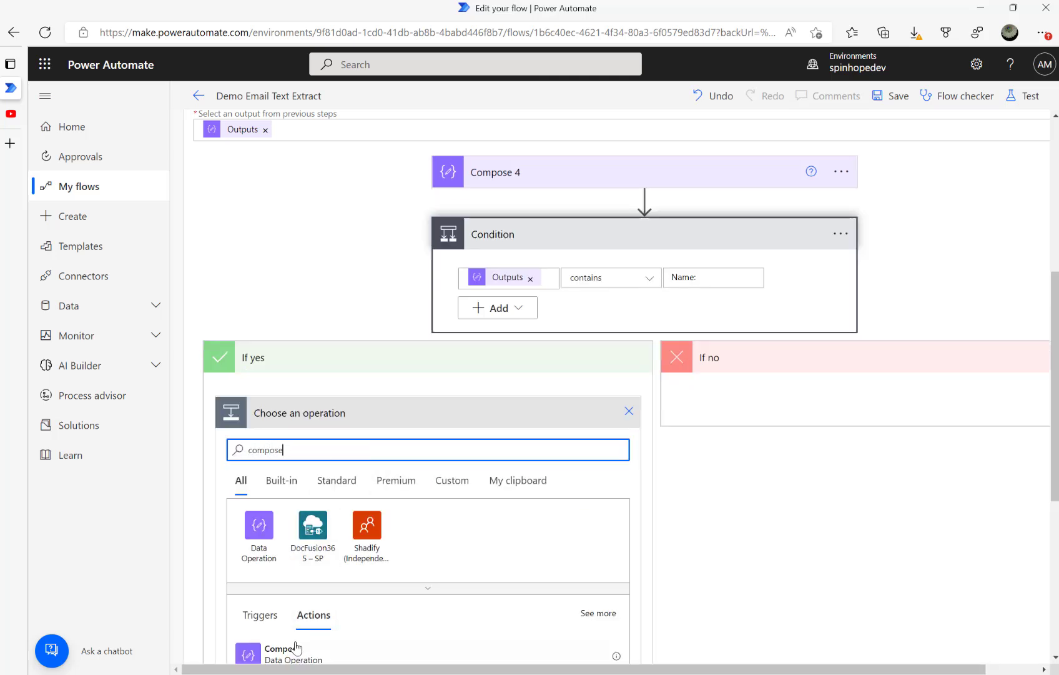
pyautogui.click(299, 646)
# Step: Write the expression split(outputs('Compose_4'),'Name:') for the inputs of Compose 5
pyautogui.click(413, 444)
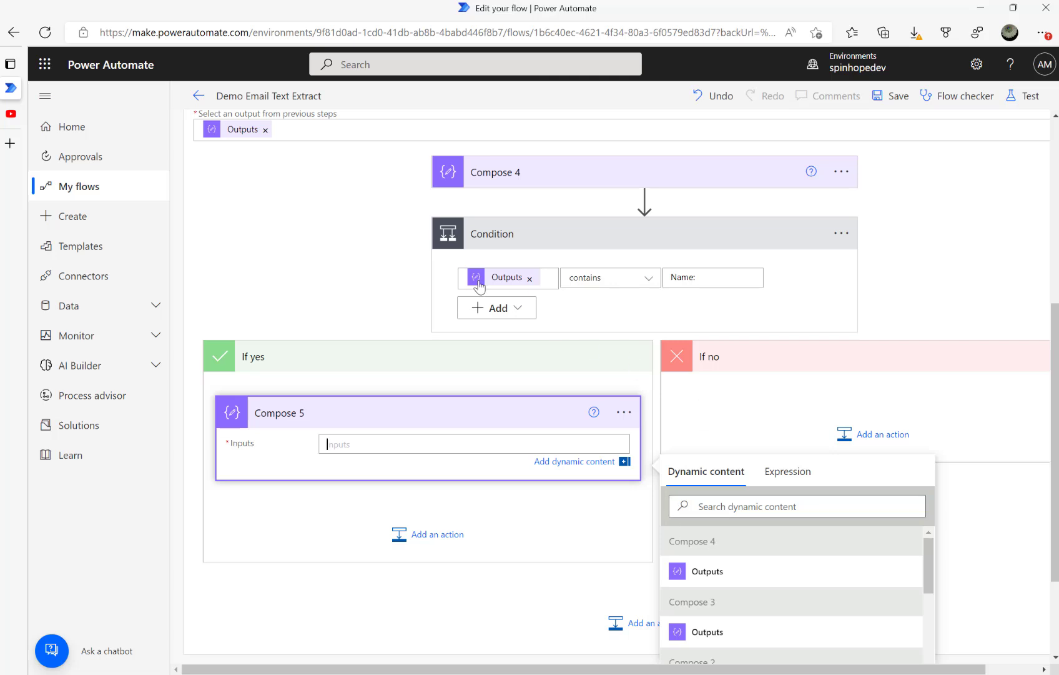
pyautogui.click(792, 482)
pyautogui.write('split')
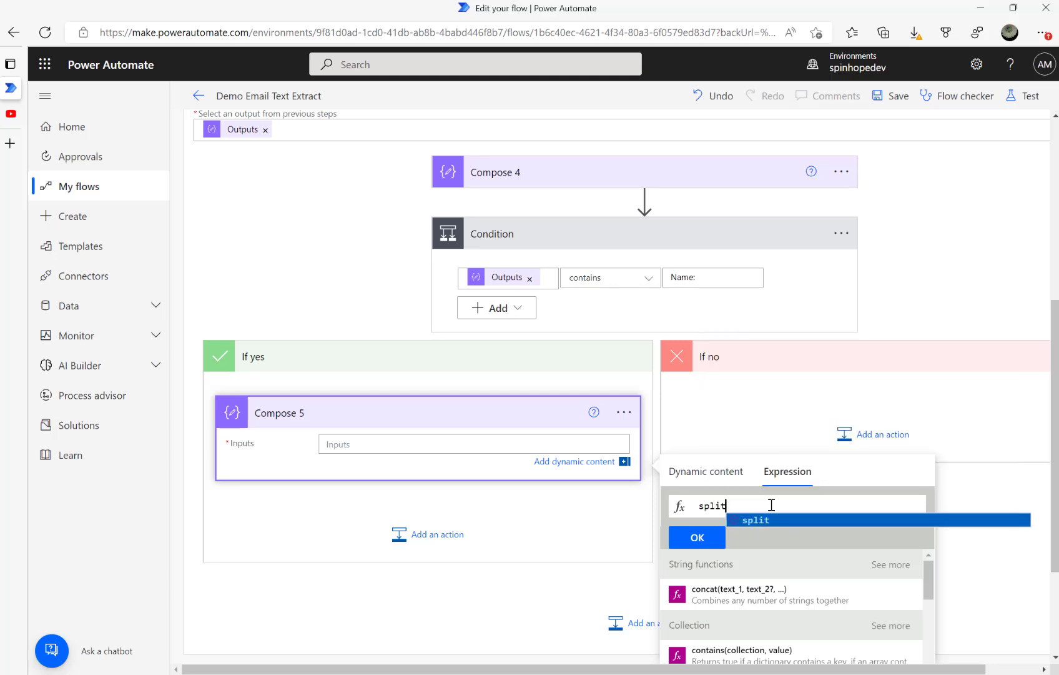
pyautogui.write('(')
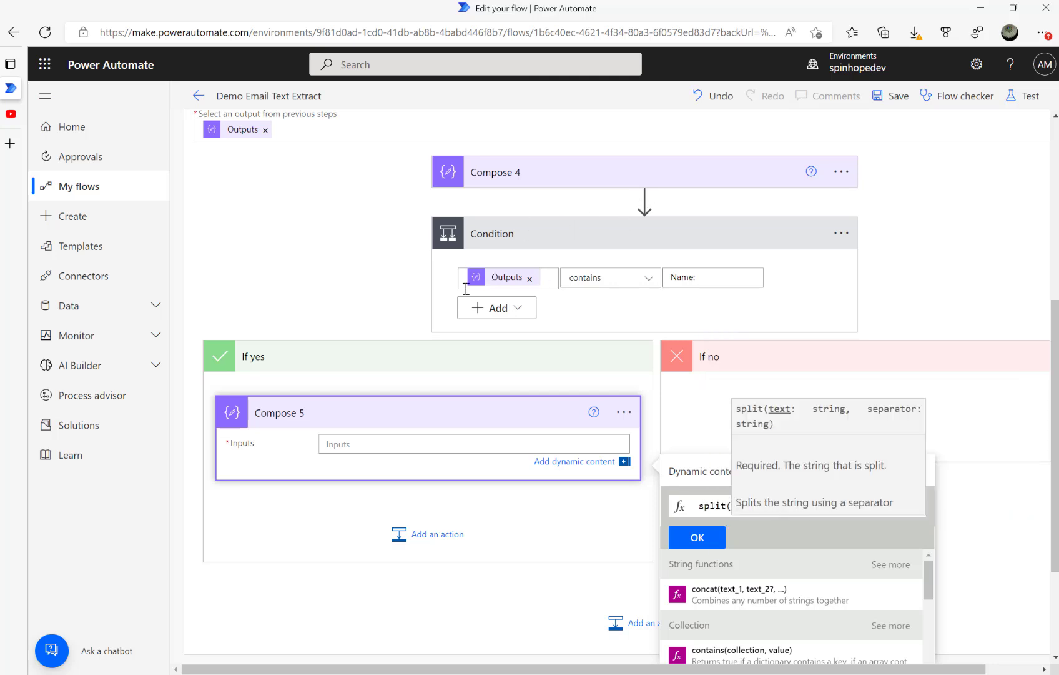
pyautogui.click(710, 476)
pyautogui.click(722, 596)
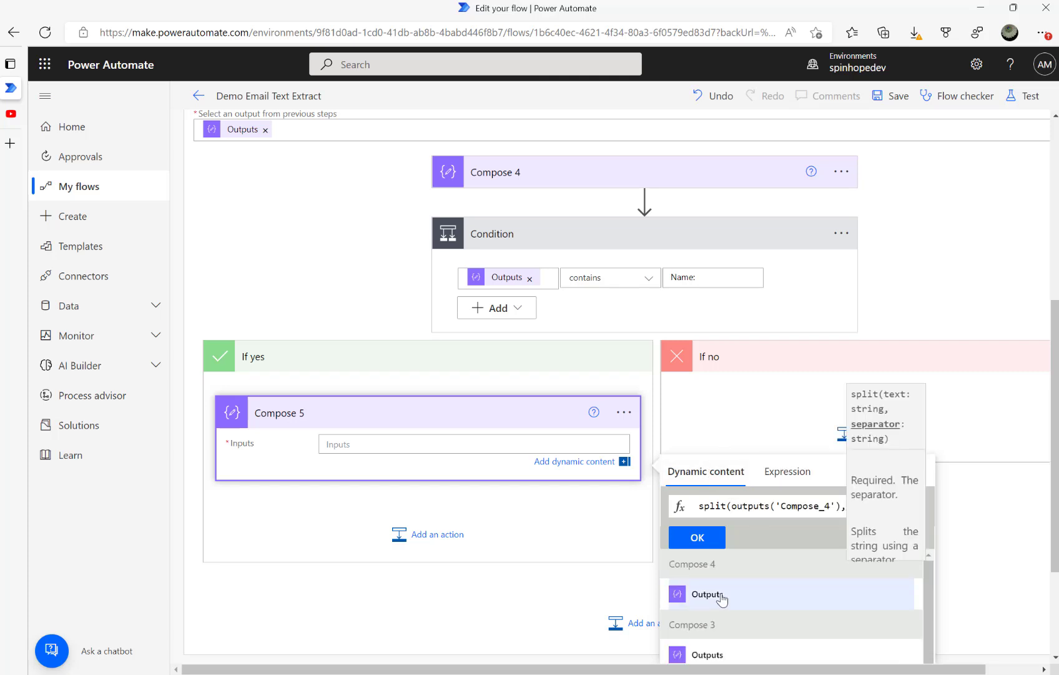
pyautogui.write(",'")
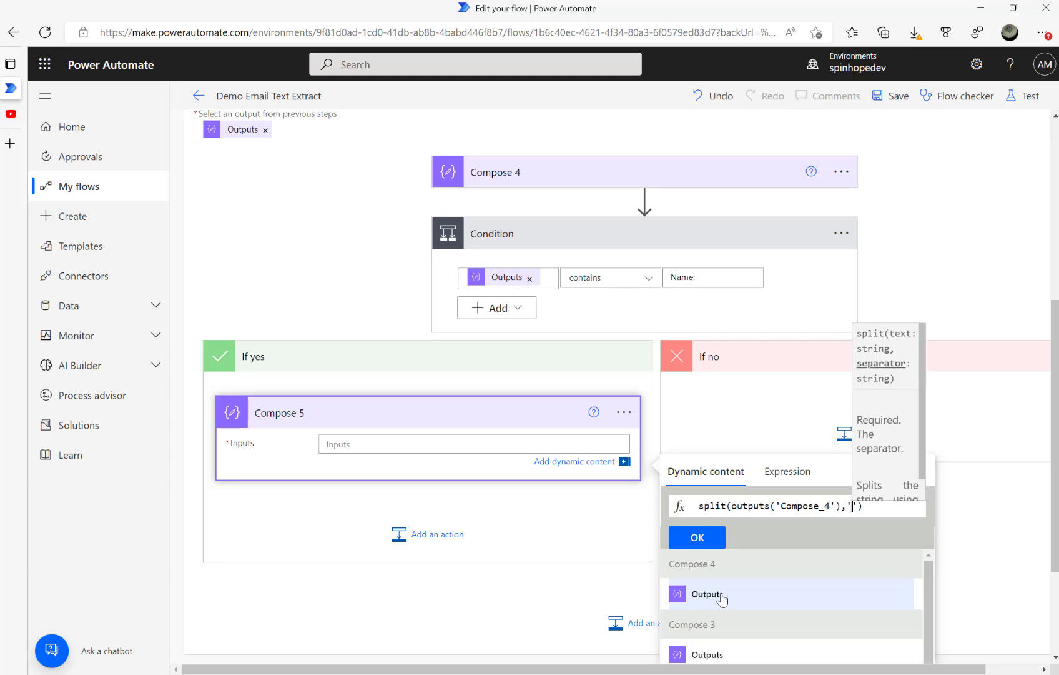
pyautogui.write('Name:')
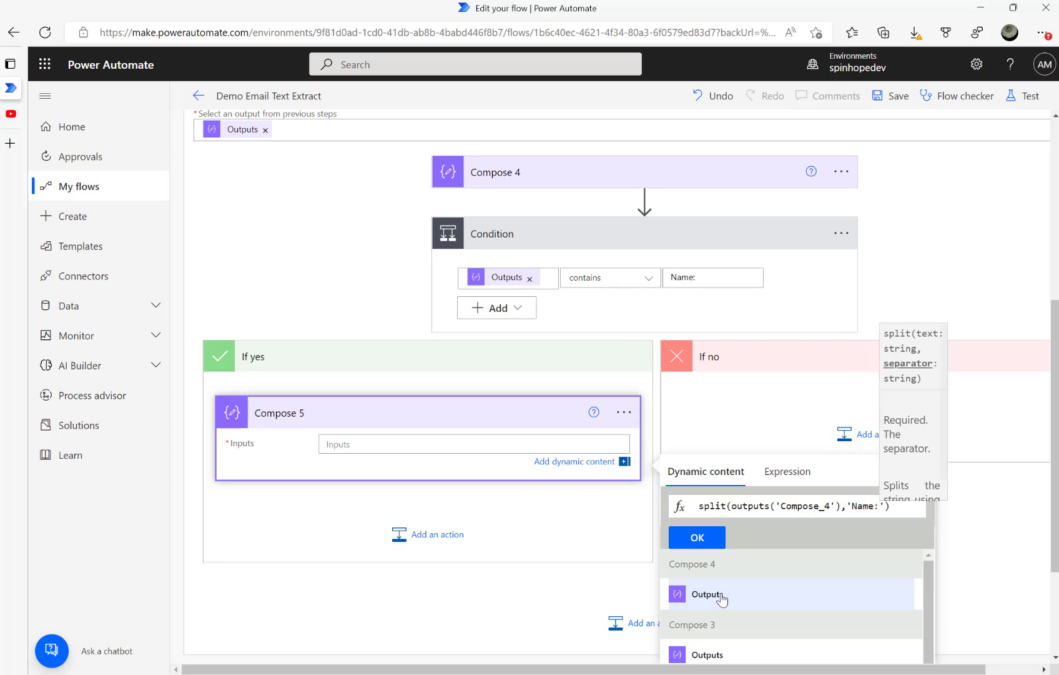
# Step: Wrap the split expression in last() and insert it into the Compose 5 inputs
pyautogui.press('Left')
pyautogui.press('Left')
pyautogui.press('Left')
pyautogui.press('Left')
pyautogui.press('Left')
pyautogui.press('Left')
pyautogui.press('Left')
pyautogui.press('Left')
pyautogui.press('Left')
pyautogui.press('Left')
pyautogui.press('Left')
pyautogui.press('Left')
pyautogui.press('Left')
pyautogui.press('Left')
pyautogui.press('Left')
pyautogui.press('Left')
pyautogui.press('Left')
pyautogui.press('Left')
pyautogui.press('Left')
pyautogui.press('Left')
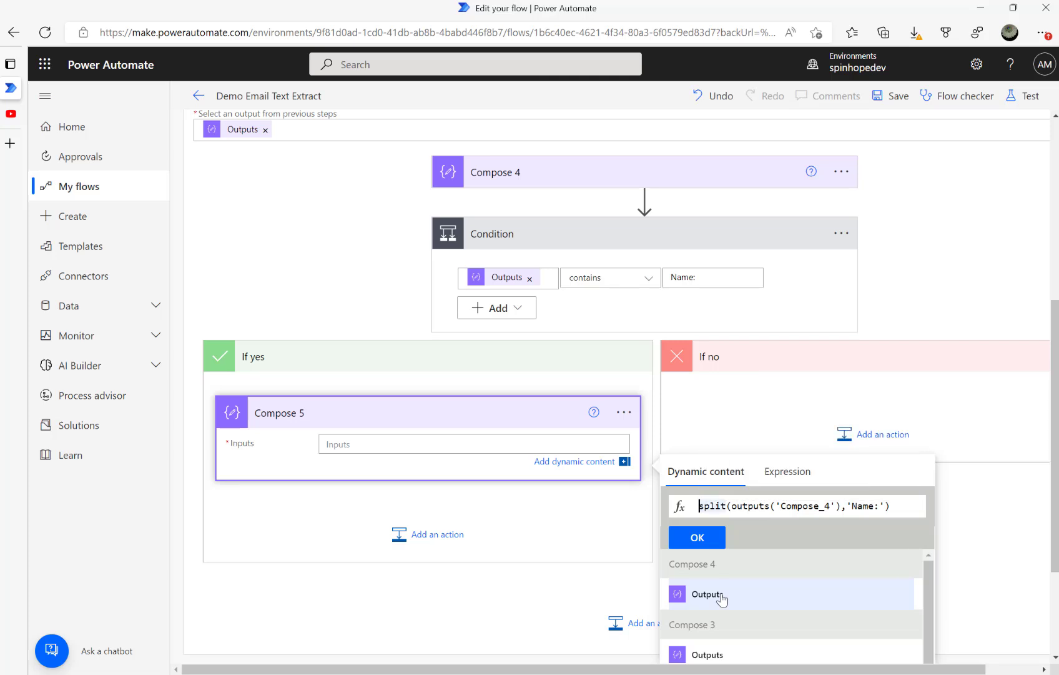
pyautogui.write('last')
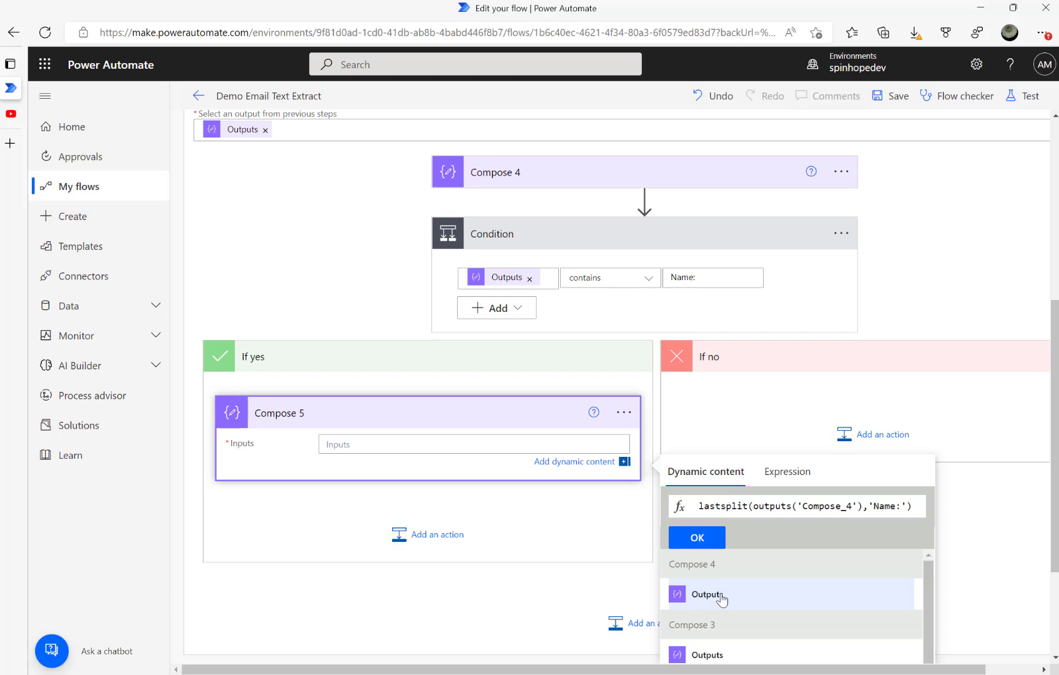
pyautogui.write('(')
pyautogui.press('Right')
pyautogui.press('Right')
pyautogui.press('Right')
pyautogui.press('Right')
pyautogui.press('Right')
pyautogui.press('Right')
pyautogui.press('Right')
pyautogui.press('Right')
pyautogui.press('Right')
pyautogui.press('Right')
pyautogui.press('Right')
pyautogui.press('Right')
pyautogui.press('Right')
pyautogui.press('Right')
pyautogui.press('Right')
pyautogui.press('Right')
pyautogui.press('Right')
pyautogui.press('Right')
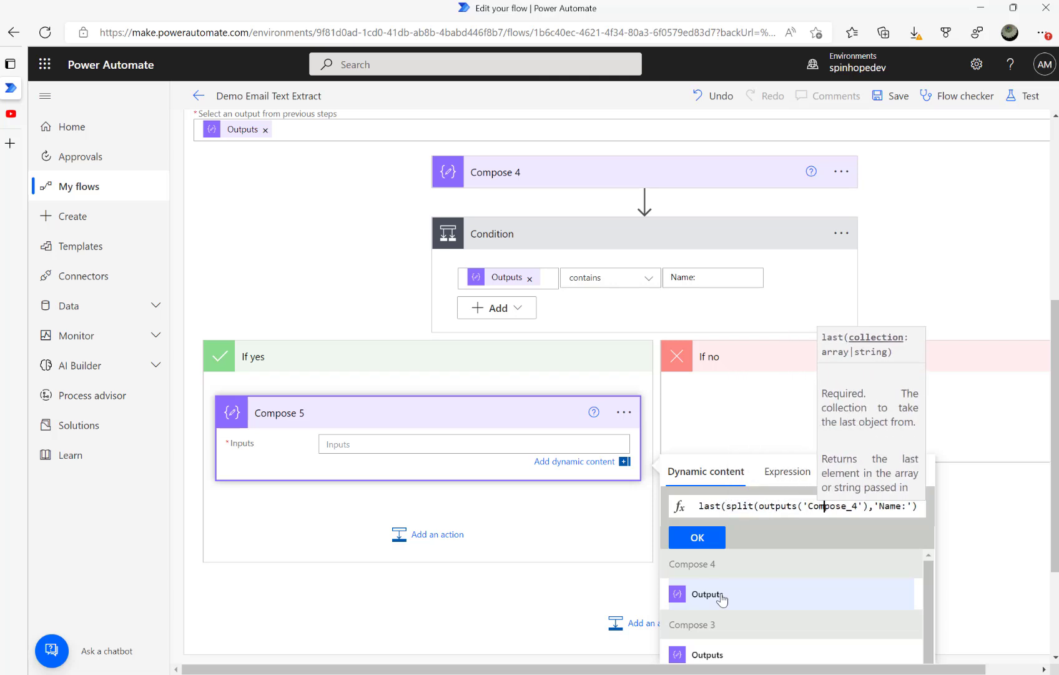
pyautogui.press('Right')
pyautogui.press('Right')
pyautogui.press('Right')
pyautogui.press('Right')
pyautogui.press('Right')
pyautogui.press('Right')
pyautogui.press('Right')
pyautogui.press('Right')
pyautogui.press('Right')
pyautogui.press('Right')
pyautogui.press('Right')
pyautogui.press('Right')
pyautogui.press('Right')
pyautogui.press('Right')
pyautogui.press('Right')
pyautogui.press('Right')
pyautogui.press('Right')
pyautogui.write(')')
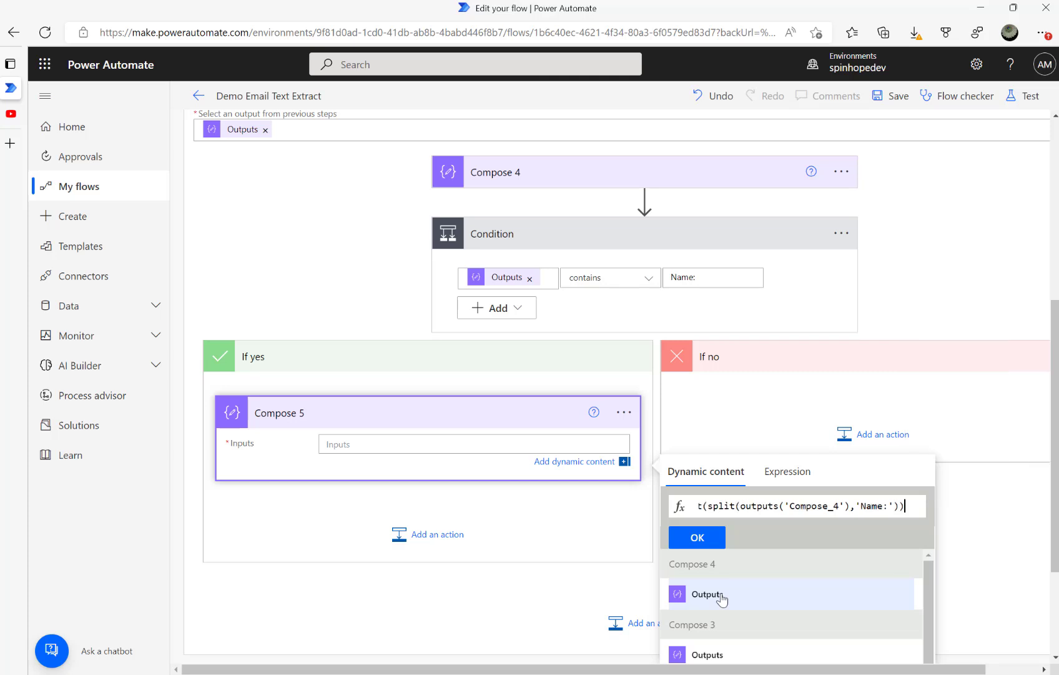
pyautogui.click(701, 541)
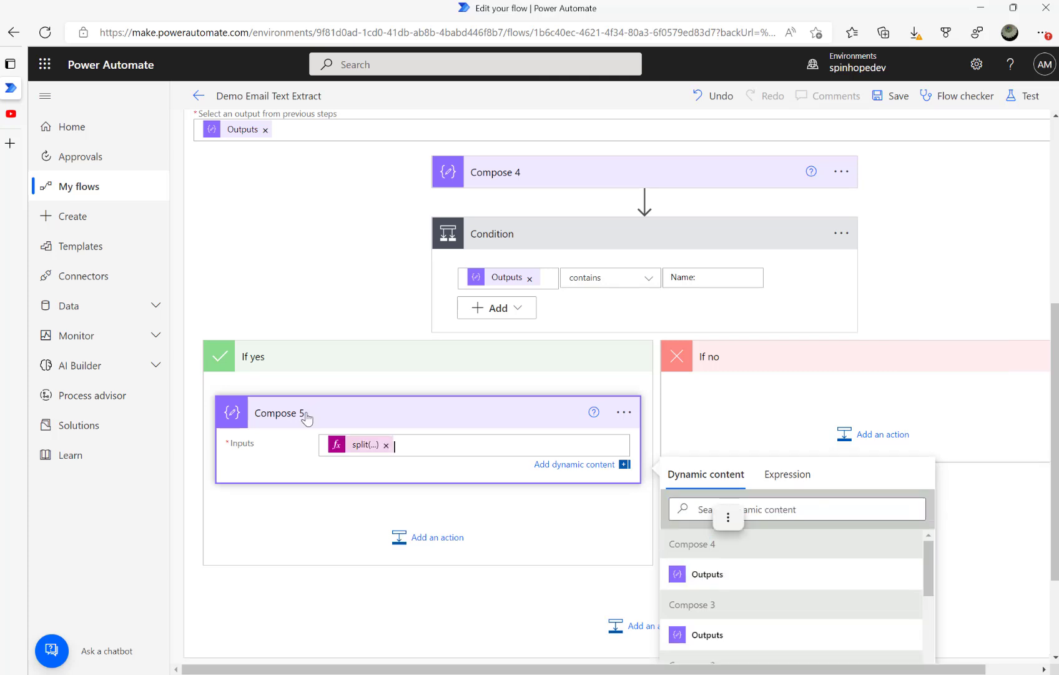
# Step: Update the expression in Compose 5 to last(split(outputs('Compose_4')))
pyautogui.click(360, 447)
pyautogui.write("last(split(outputs('Compose_4")
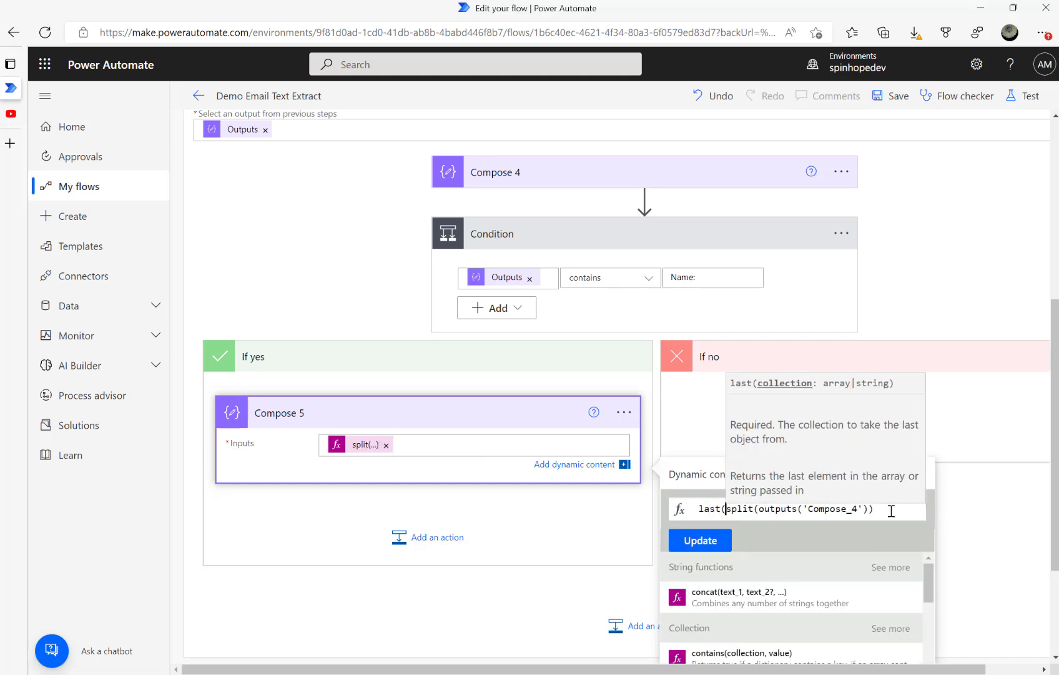
pyautogui.click(891, 511)
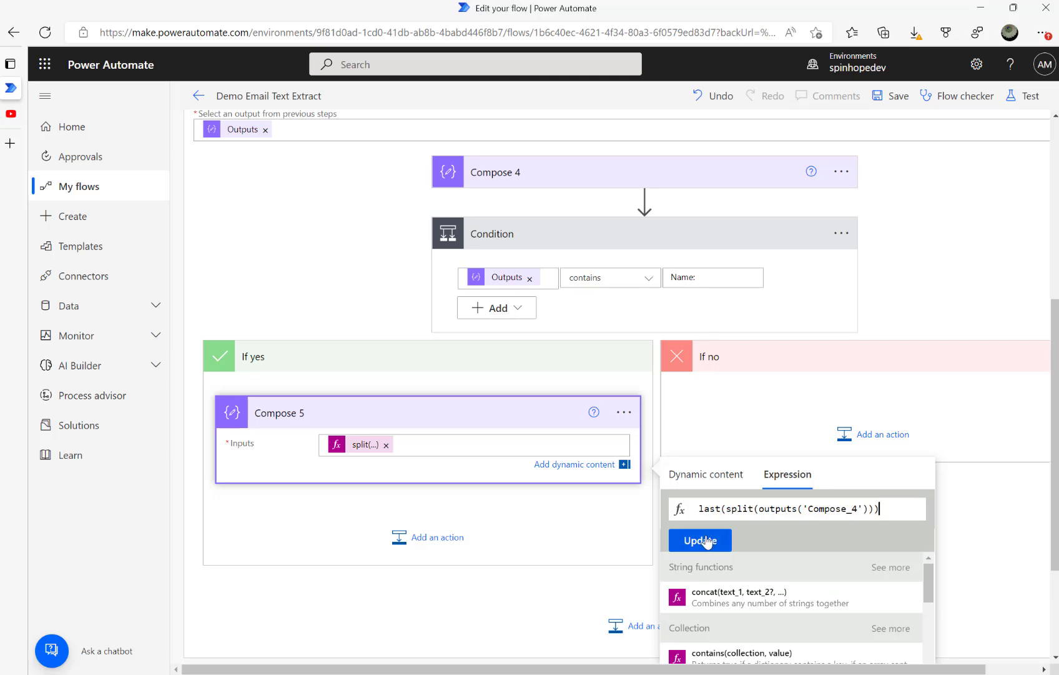
pyautogui.click(700, 540)
pyautogui.click(343, 445)
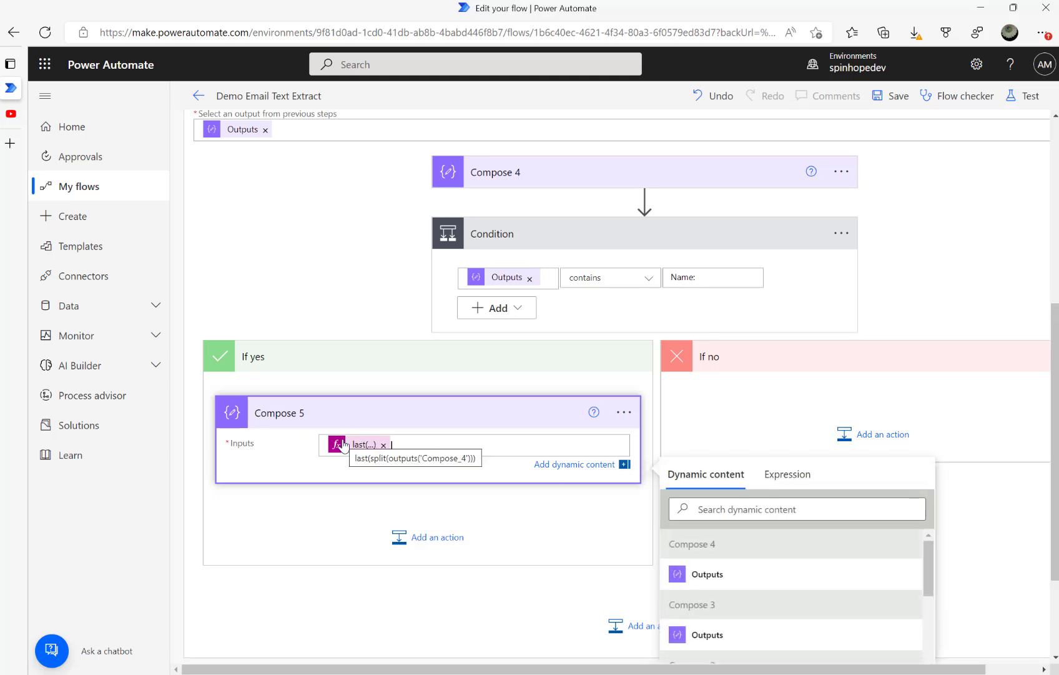
# Step: Save and test the flow automatically with a recently used trigger, then dismiss the error details
pyautogui.click(1018, 96)
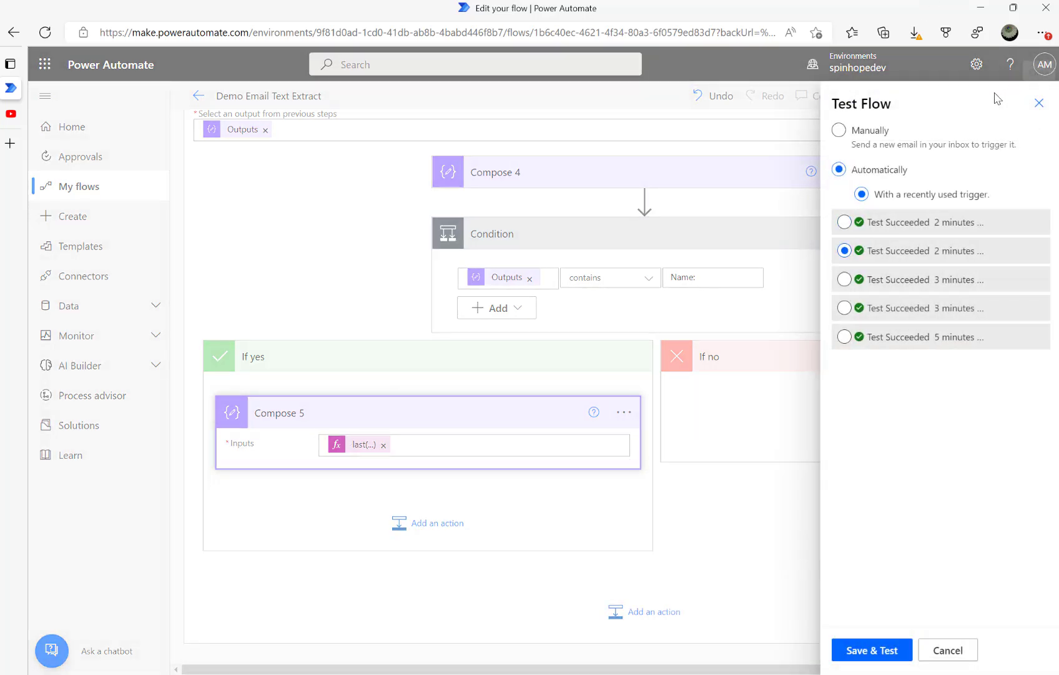
pyautogui.click(871, 650)
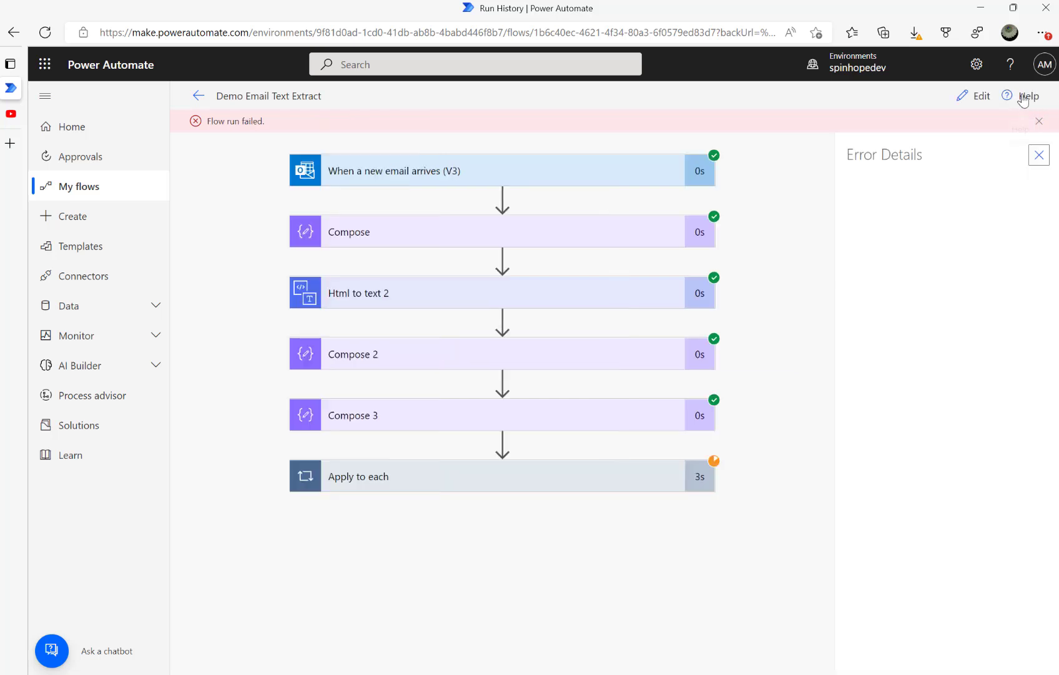
pyautogui.click(1023, 100)
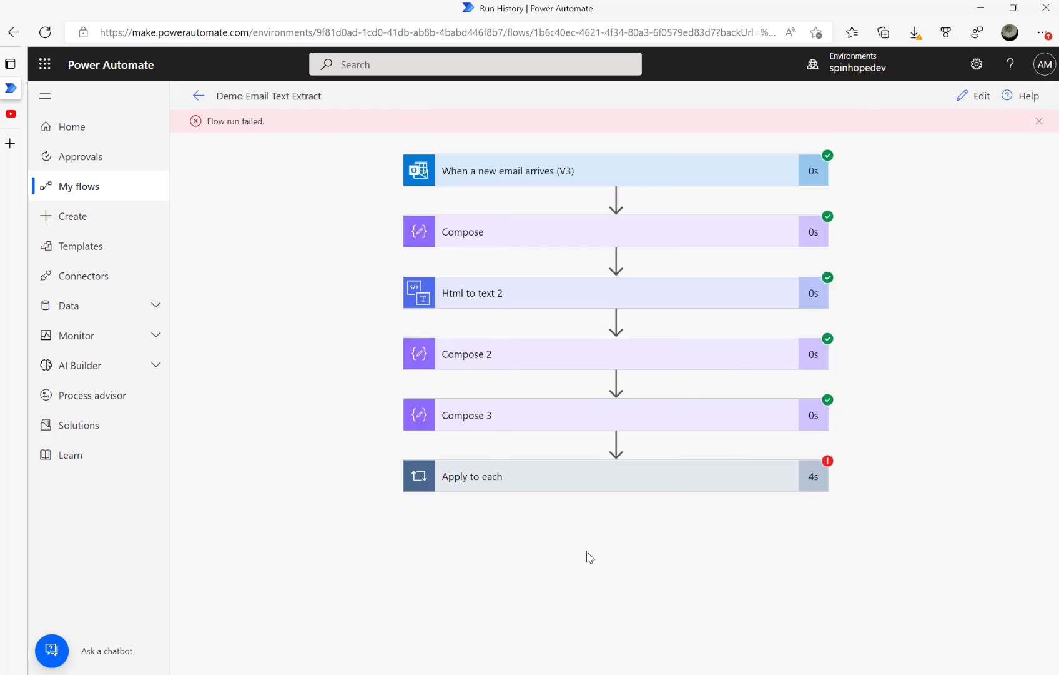
# Step: Expand Apply to each, the Condition and Compose 5 in the run and examine the Compose 5 error
pyautogui.click(537, 482)
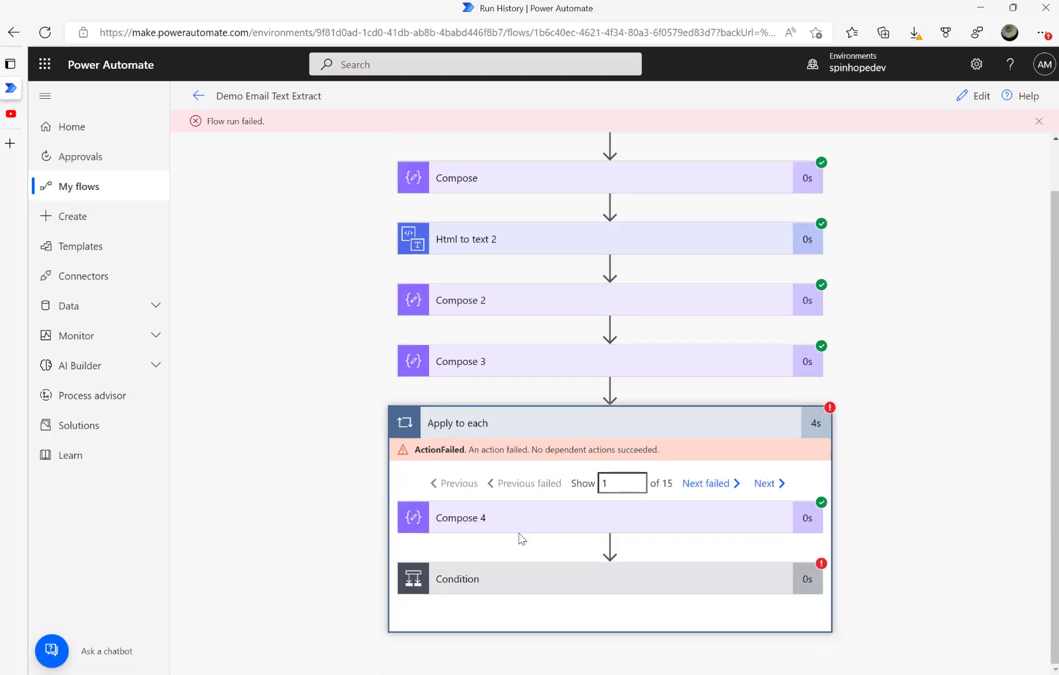
pyautogui.click(511, 579)
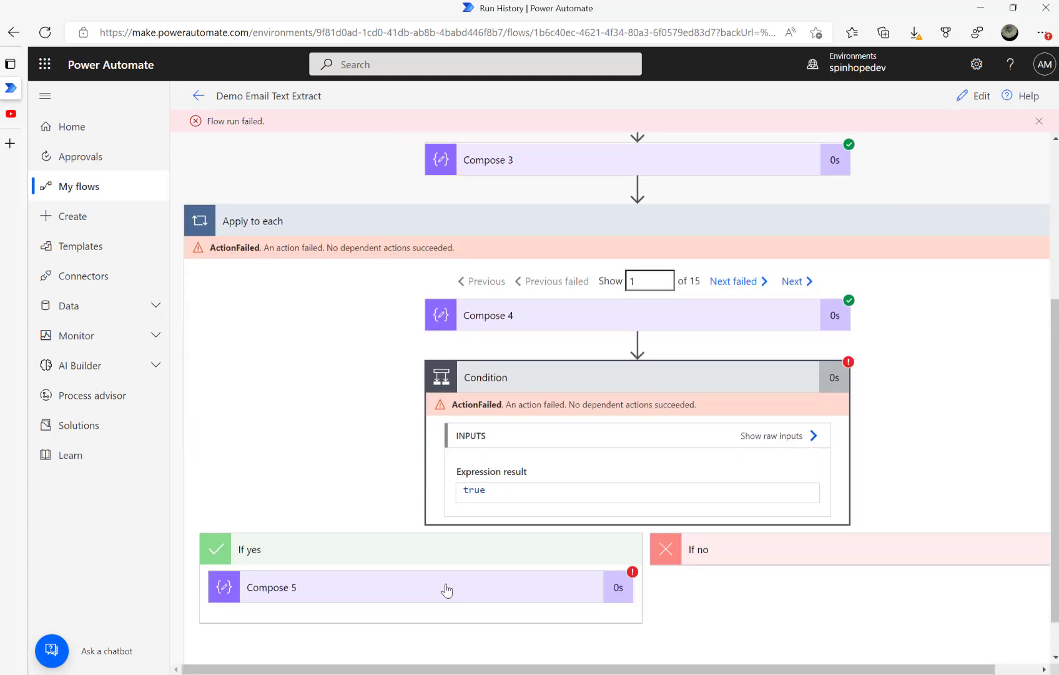
pyautogui.click(446, 590)
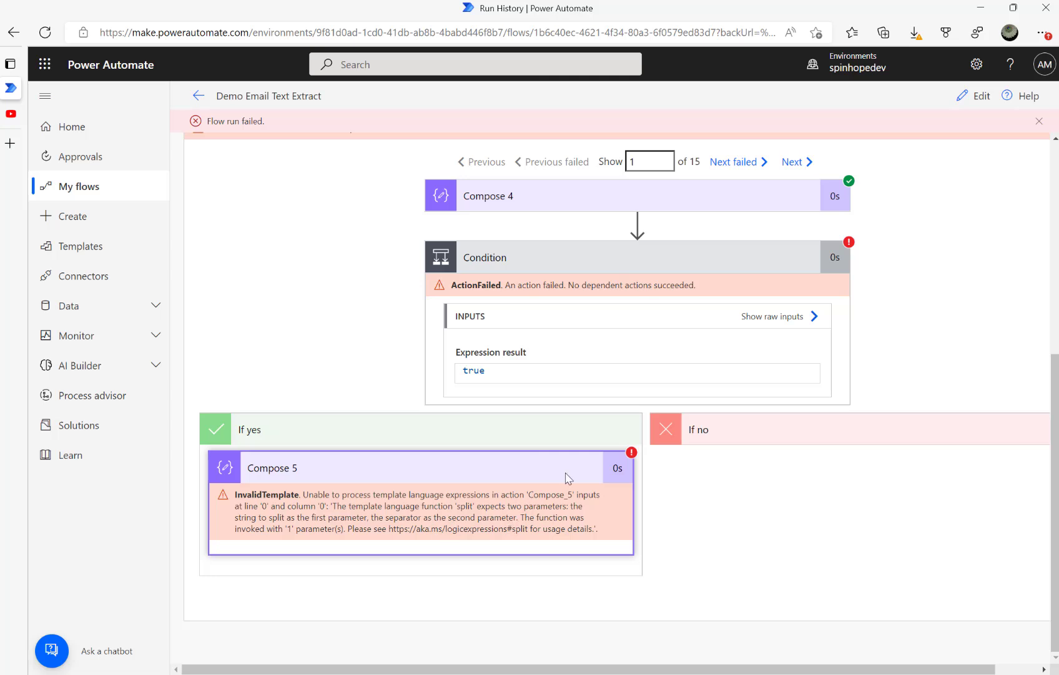
pyautogui.click(976, 64)
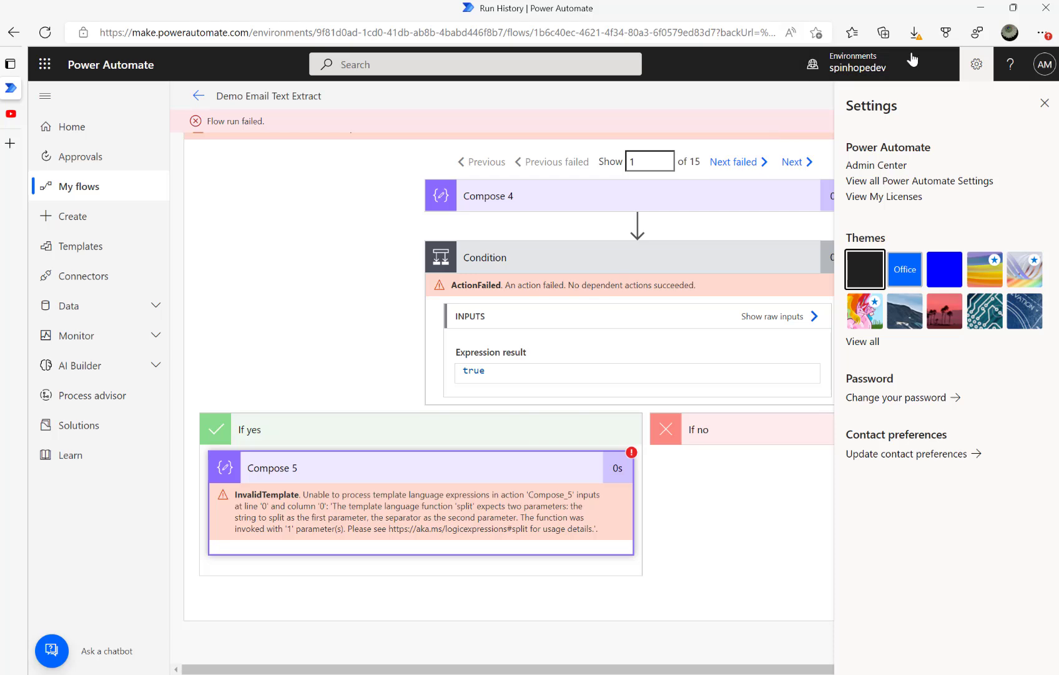
pyautogui.click(1044, 103)
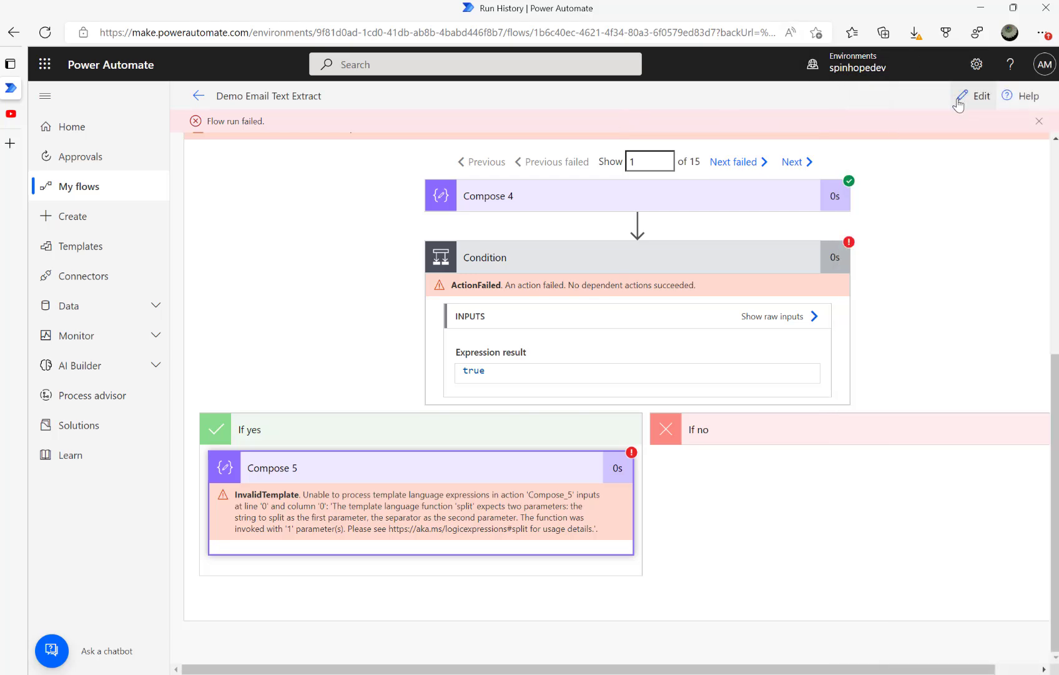
# Step: Reopen the flow for editing and update the Compose 5 expression to last(split(outputs('Compose_4'),'Name:'))
pyautogui.click(965, 95)
pyautogui.scroll(-6, 632, 421)
pyautogui.click(359, 401)
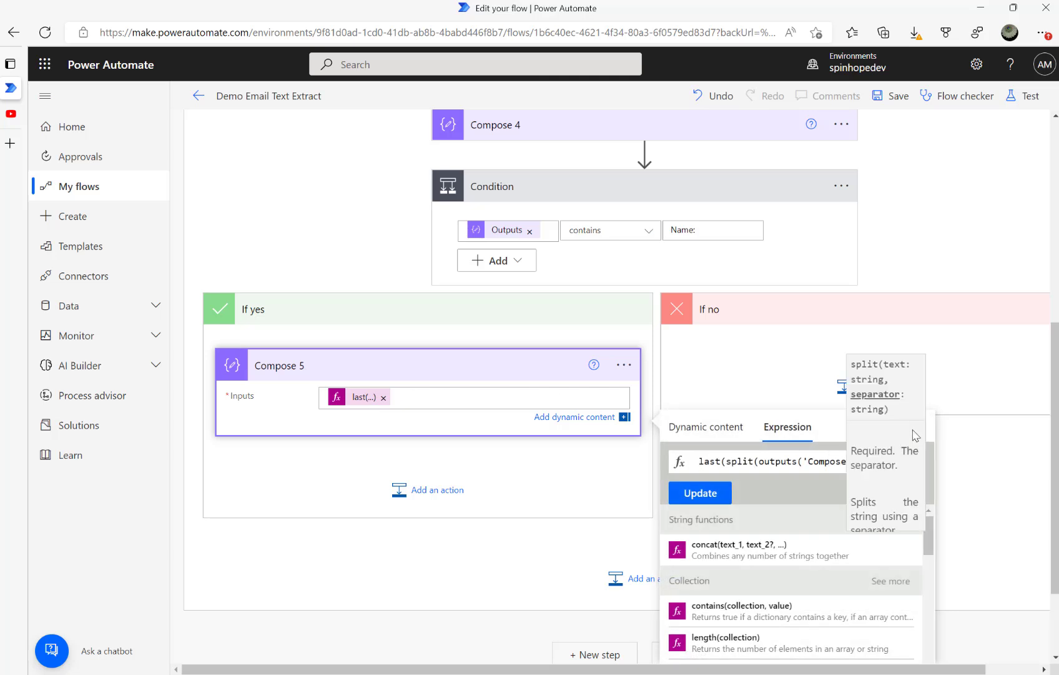
pyautogui.write("'N")
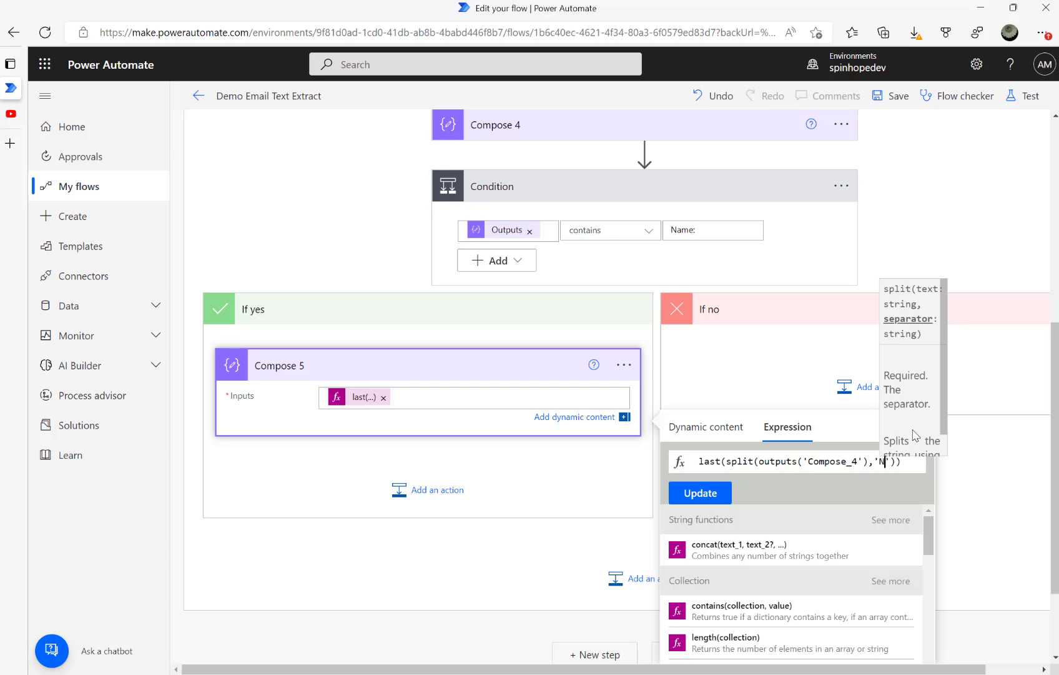
pyautogui.write('ame:')
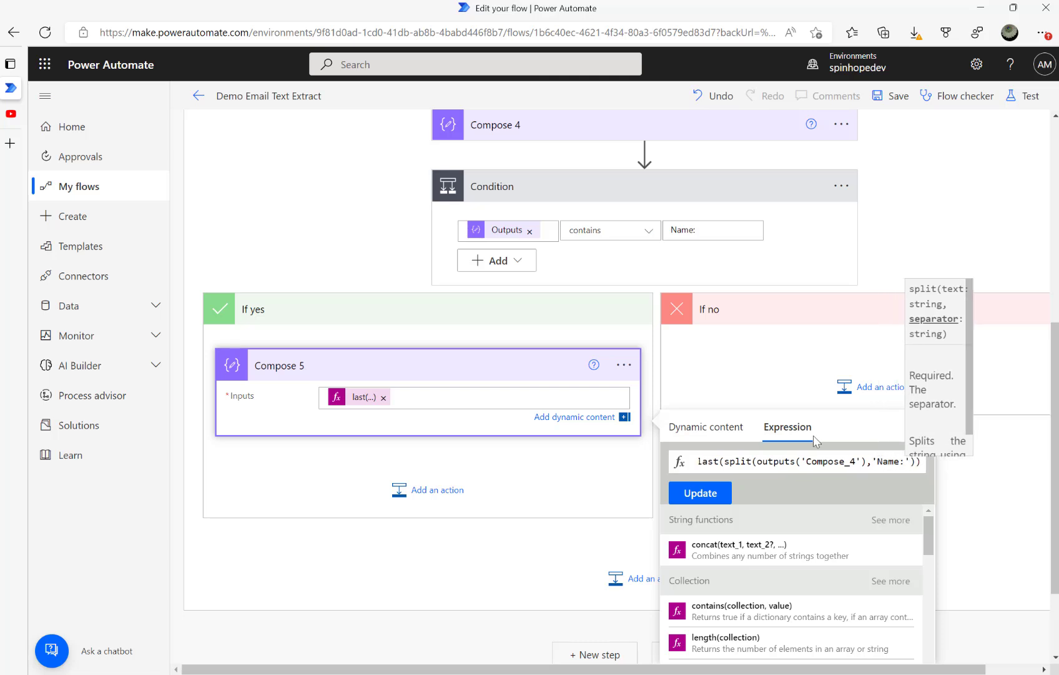
pyautogui.click(713, 495)
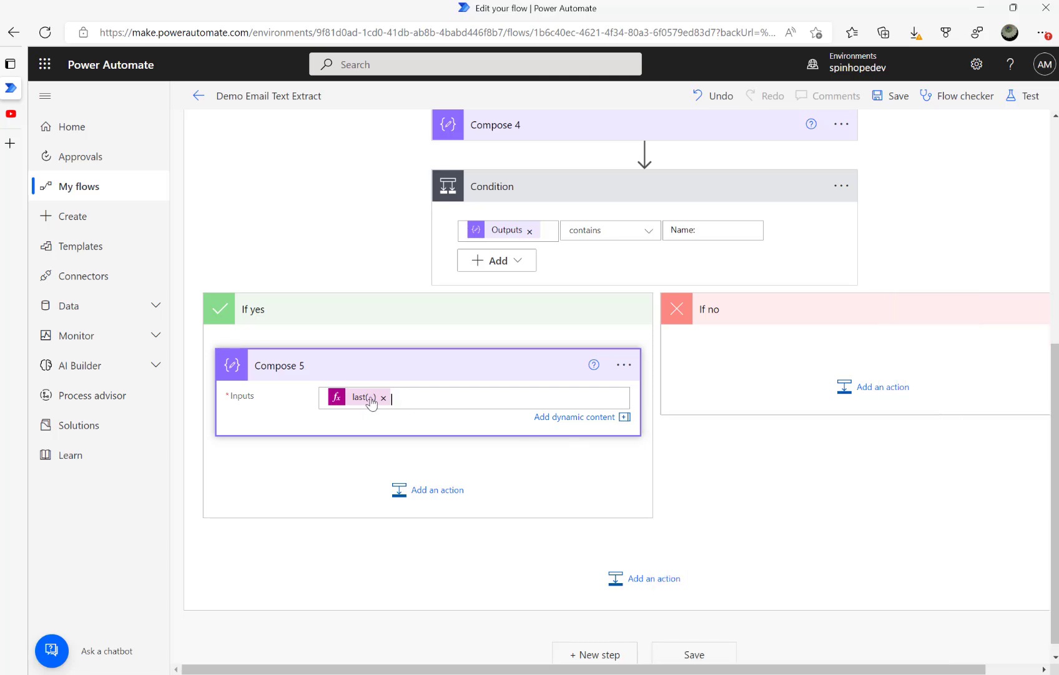
# Step: Save and test the corrected flow with a recently used trigger, and expand Apply to each in the run
pyautogui.click(1024, 97)
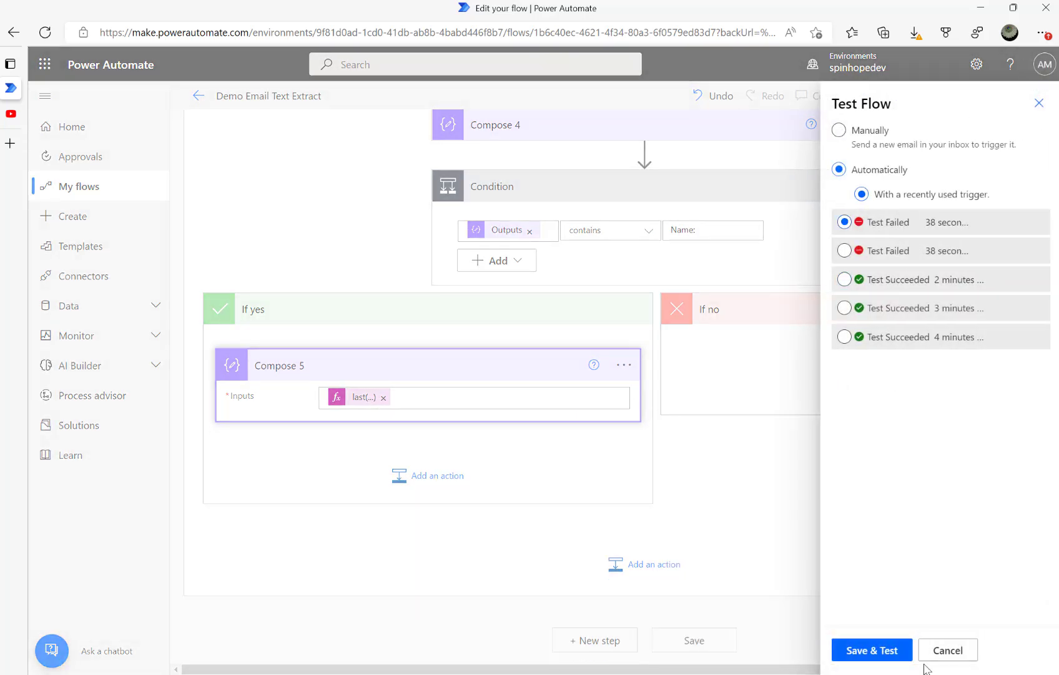
pyautogui.click(867, 650)
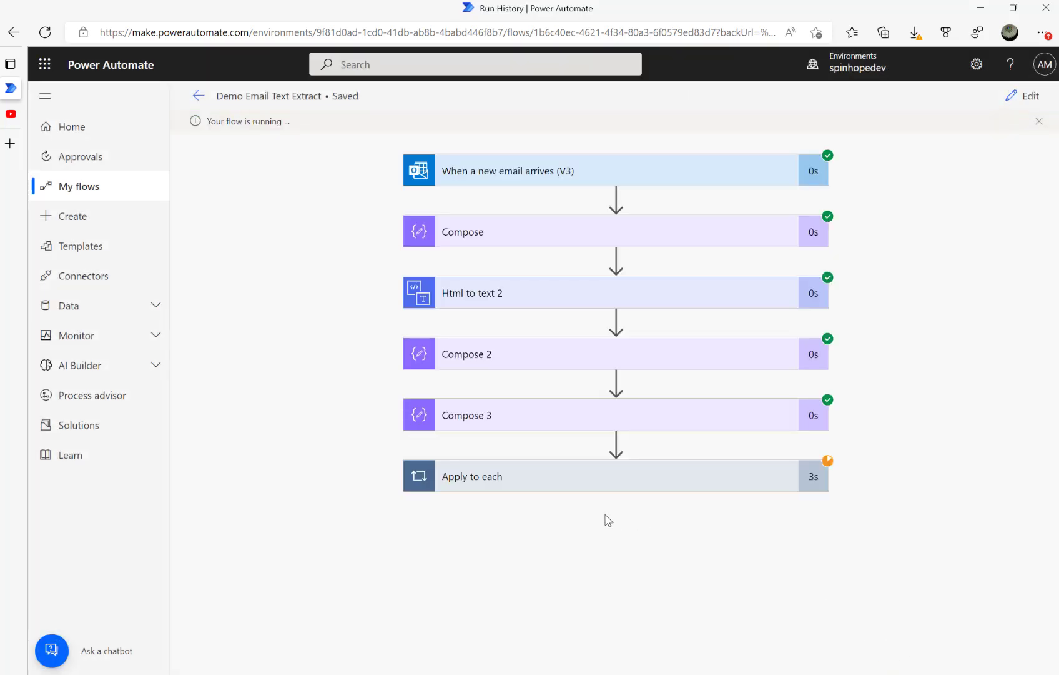
pyautogui.click(561, 484)
pyautogui.scroll(-1, 325, 442)
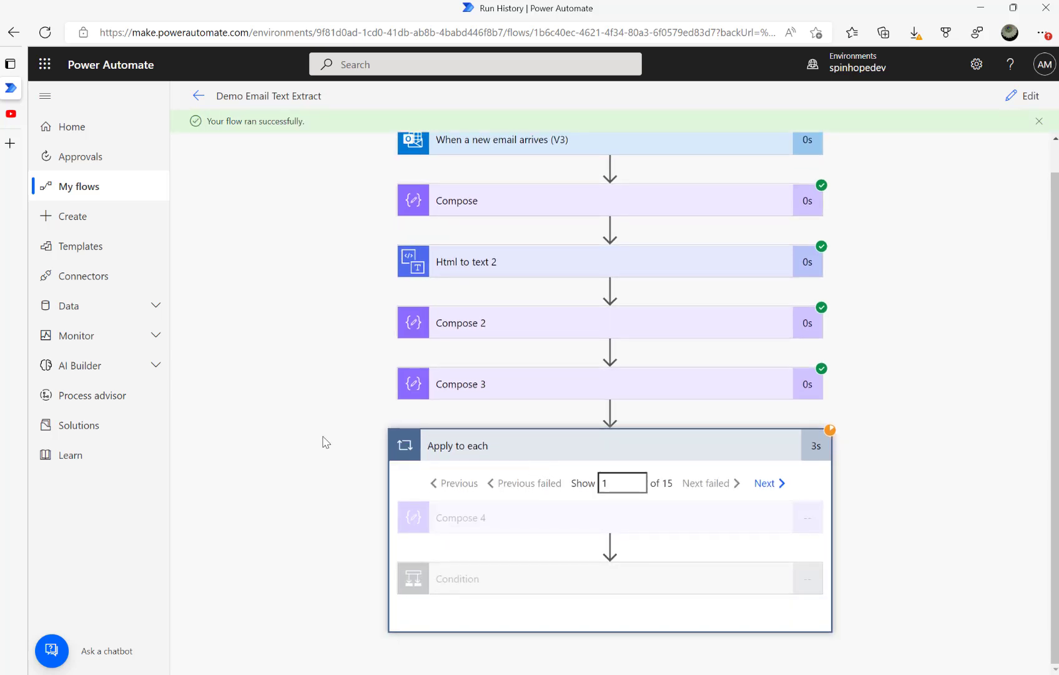
# Step: Expand Compose 3 in the run and examine the name, age and gender lines in its inputs and outputs arrays
pyautogui.click(528, 395)
pyautogui.scroll(-2, 453, 387)
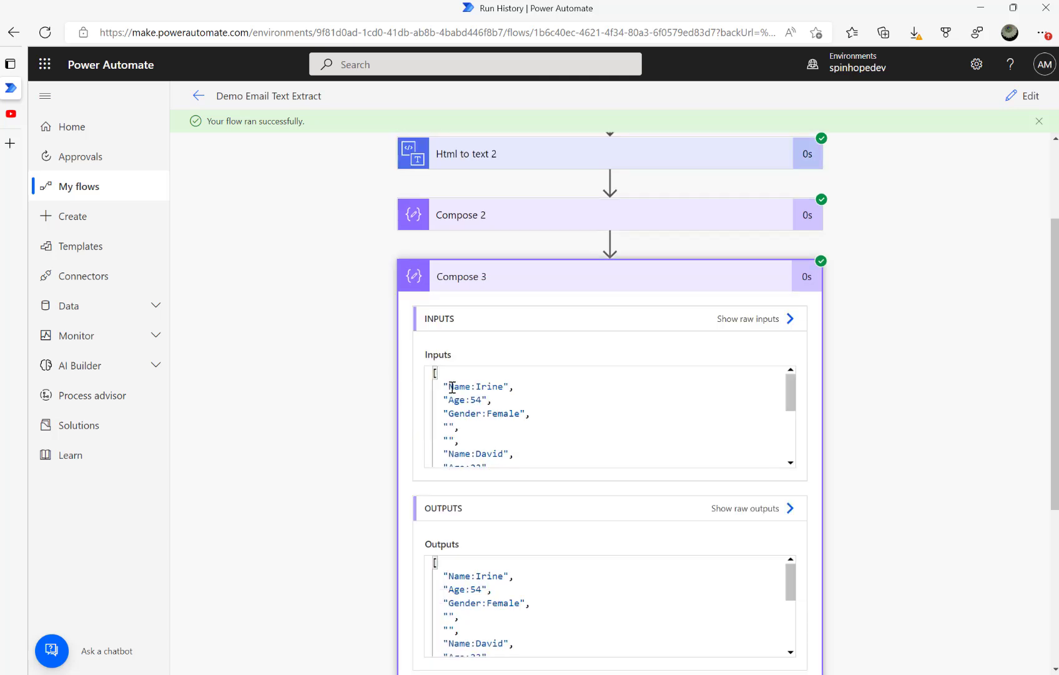
pyautogui.moveTo(448, 386); pyautogui.dragTo(563, 390)
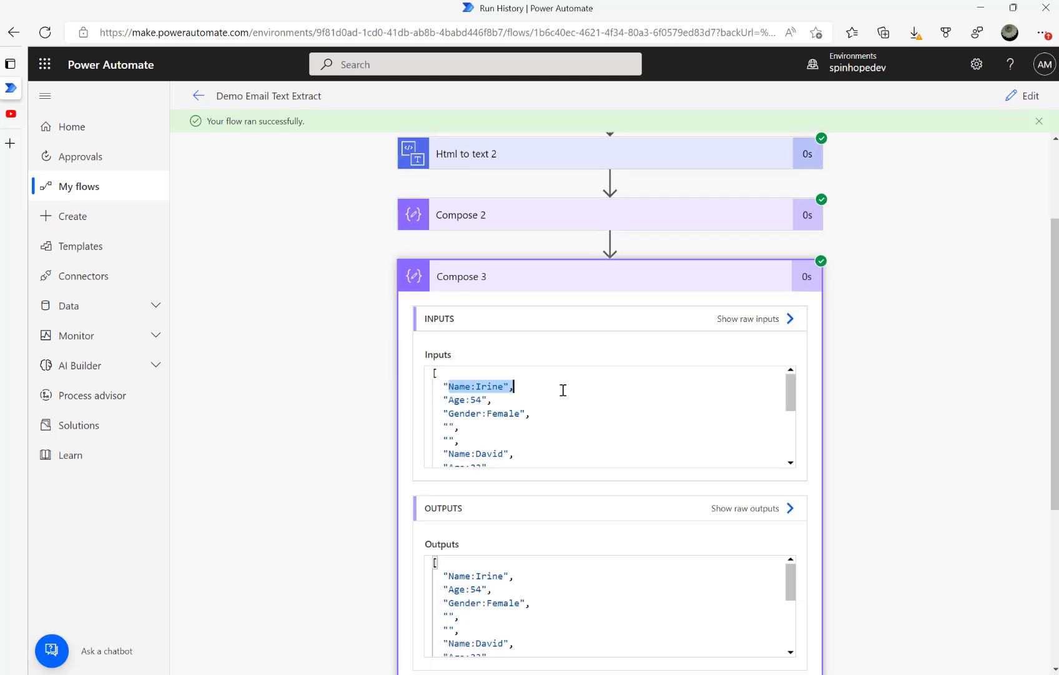
pyautogui.moveTo(451, 402); pyautogui.dragTo(524, 408)
pyautogui.click(457, 400)
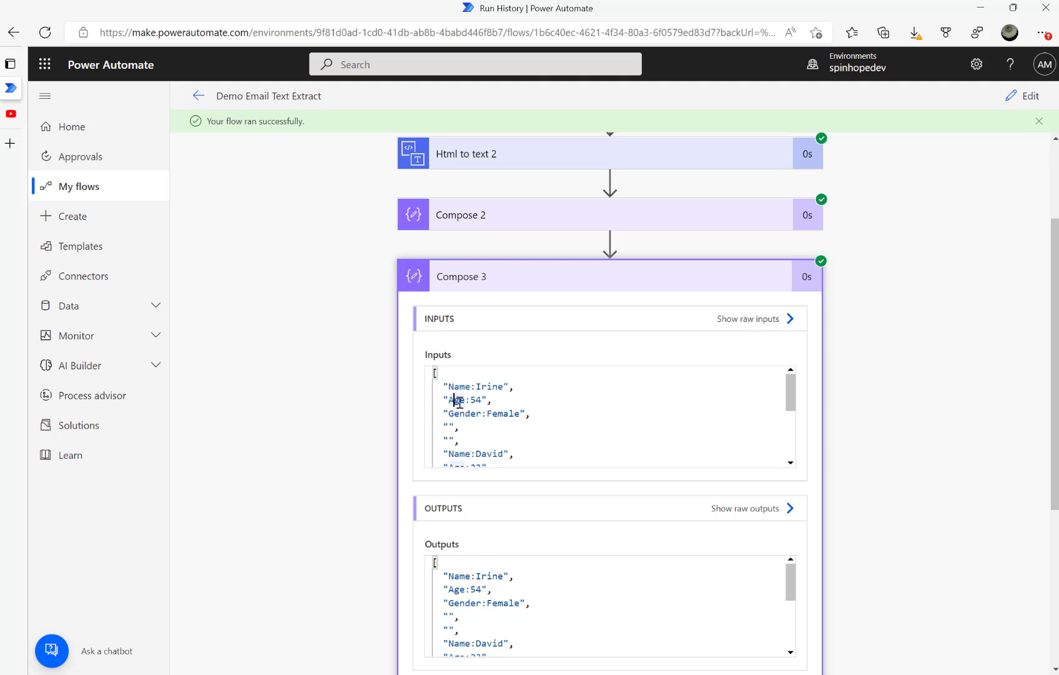
pyautogui.click(440, 452)
pyautogui.moveTo(439, 454); pyautogui.dragTo(574, 440)
pyautogui.click(551, 407)
pyautogui.scroll(3, 559, 416)
pyautogui.scroll(-5, 1005, 462)
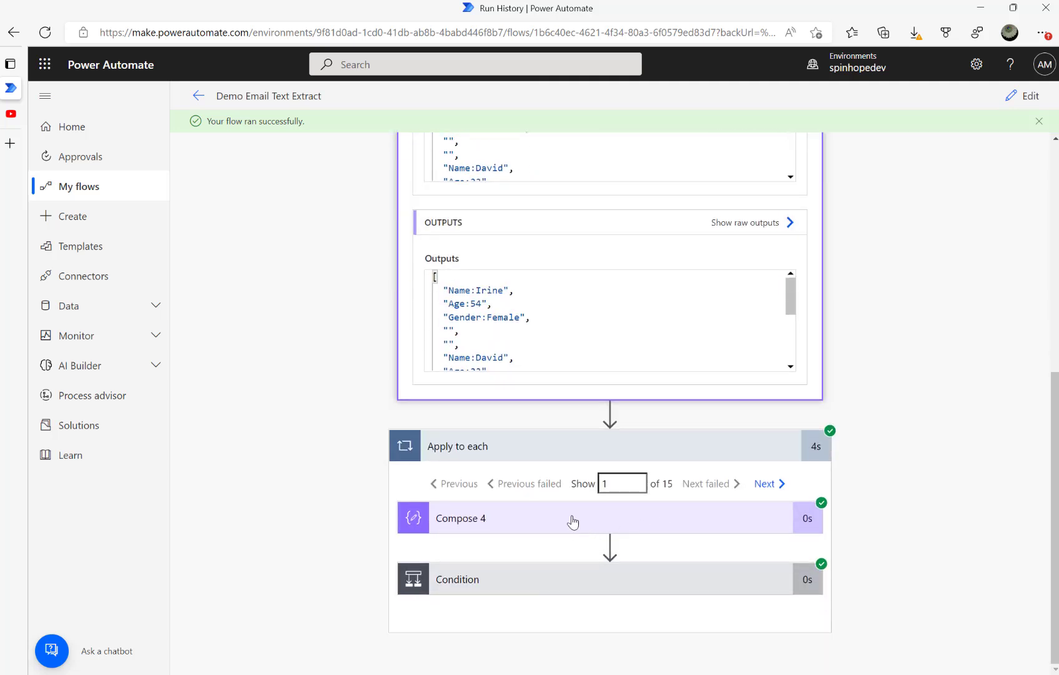
# Step: Expand Compose 4, the Condition and Compose 5 for the first Apply to each iteration and examine their inputs and outputs
pyautogui.click(573, 520)
pyautogui.scroll(-3, 512, 543)
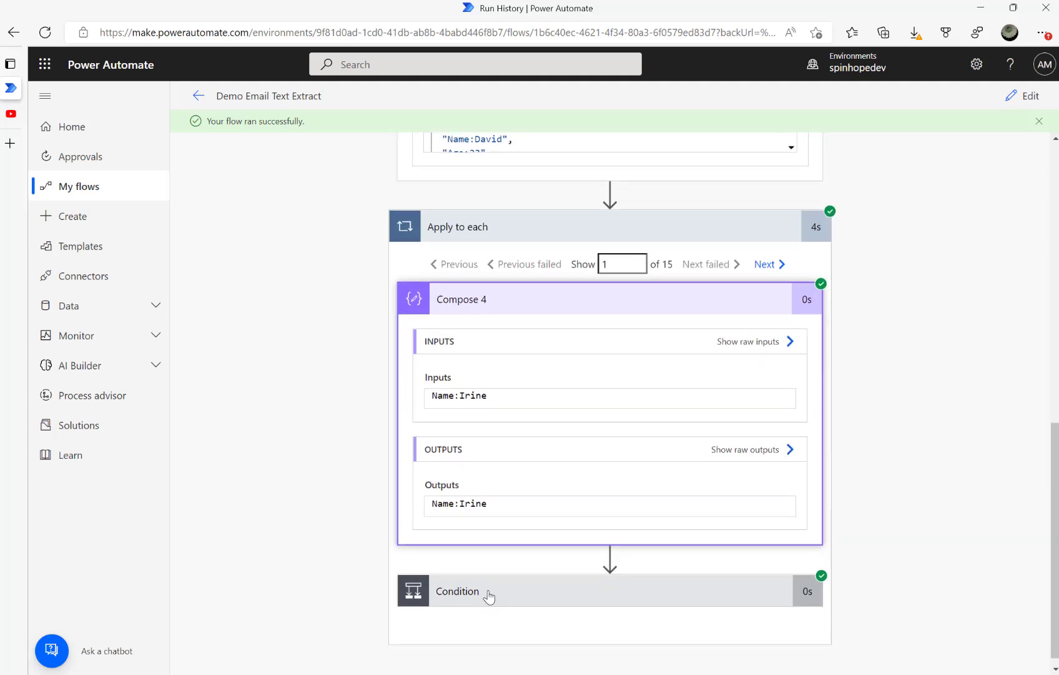
pyautogui.click(630, 580)
pyautogui.scroll(-3, 650, 568)
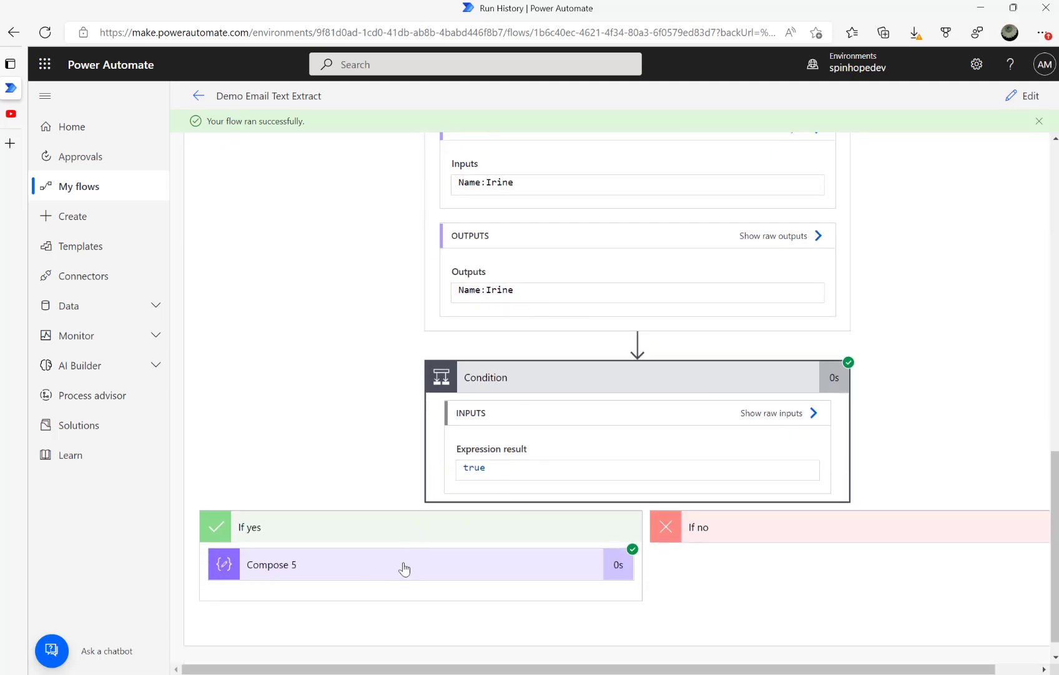
pyautogui.click(405, 565)
pyautogui.scroll(-4, 523, 541)
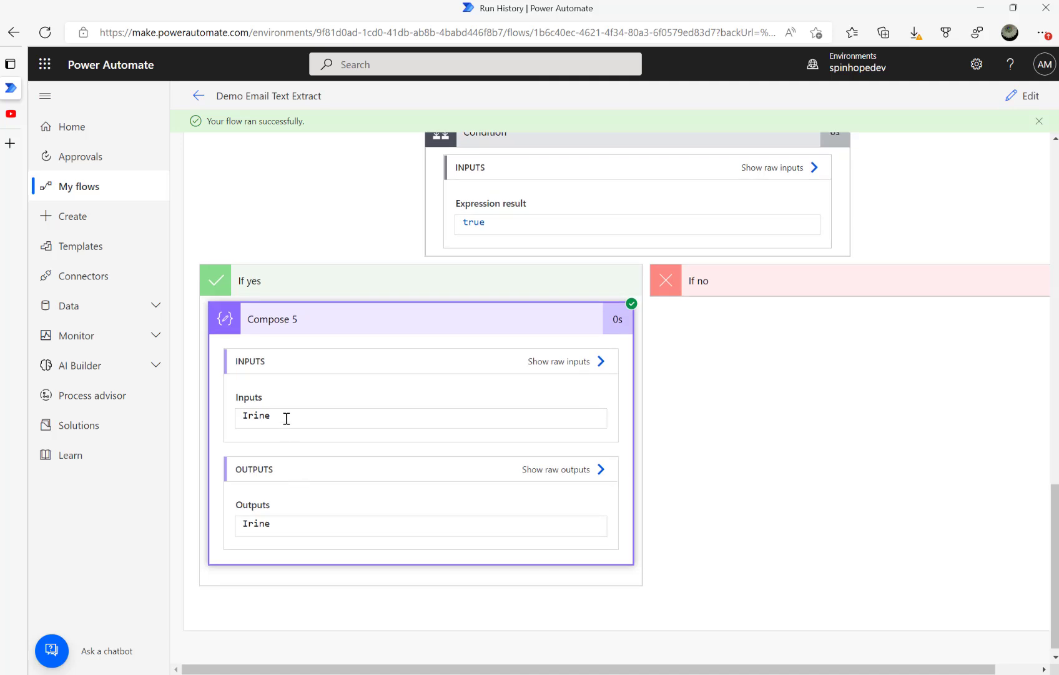
pyautogui.moveTo(287, 418); pyautogui.dragTo(253, 418)
# Step: Step through Apply to each iterations 2 and 3, examining the Compose 4 values and the Condition results
pyautogui.scroll(7, 605, 449)
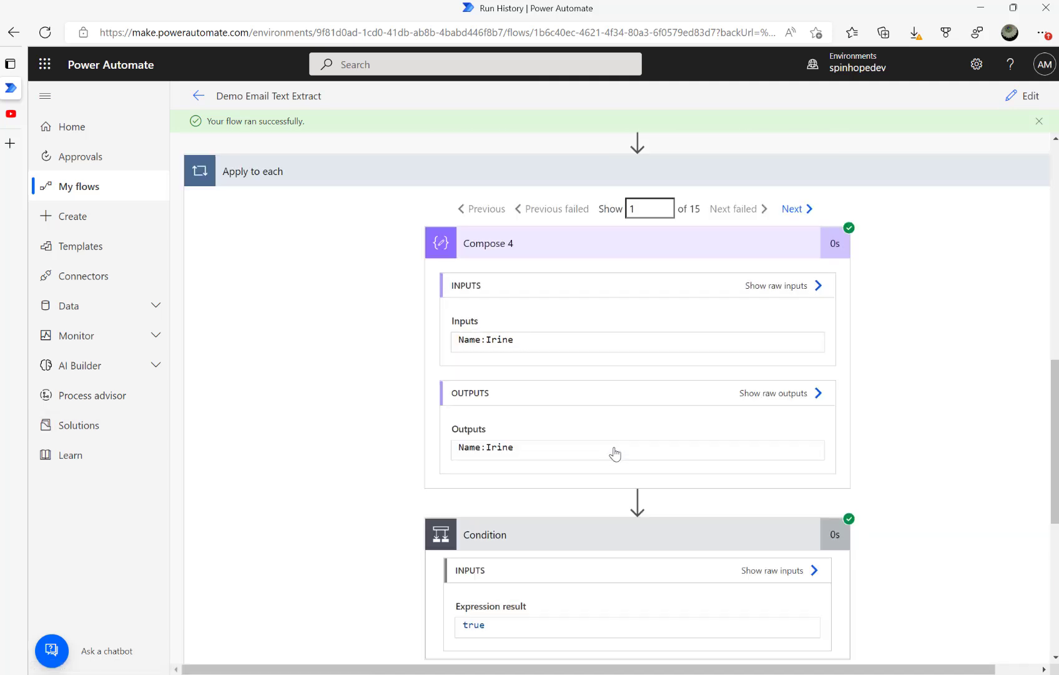
pyautogui.click(803, 253)
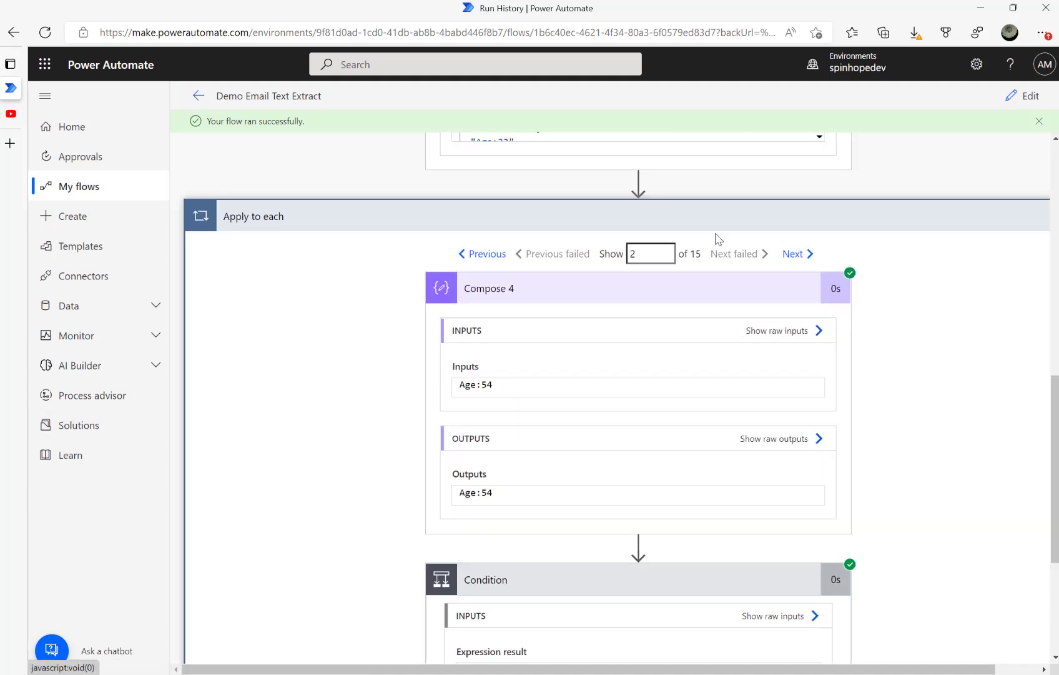
pyautogui.scroll(-4, 677, 424)
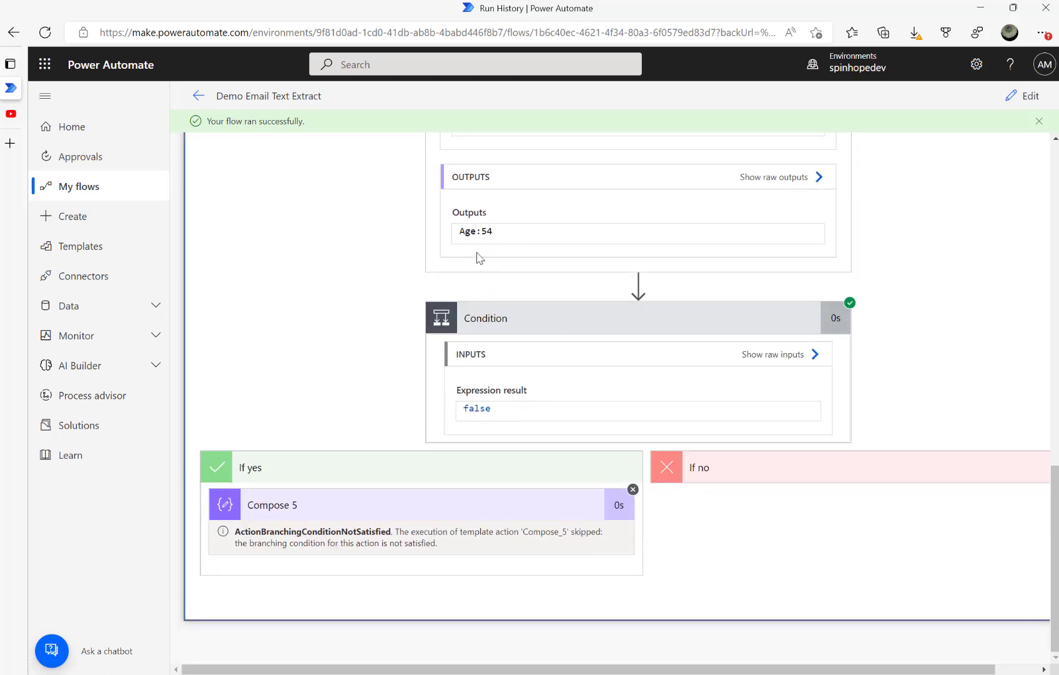
pyautogui.scroll(6, 657, 295)
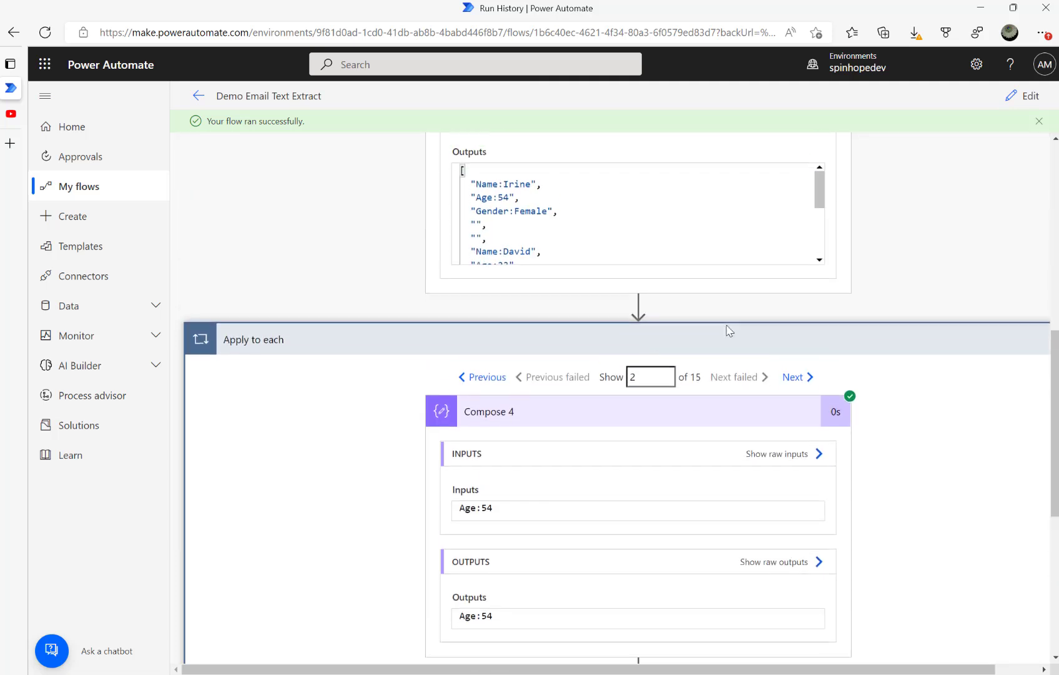
pyautogui.click(798, 383)
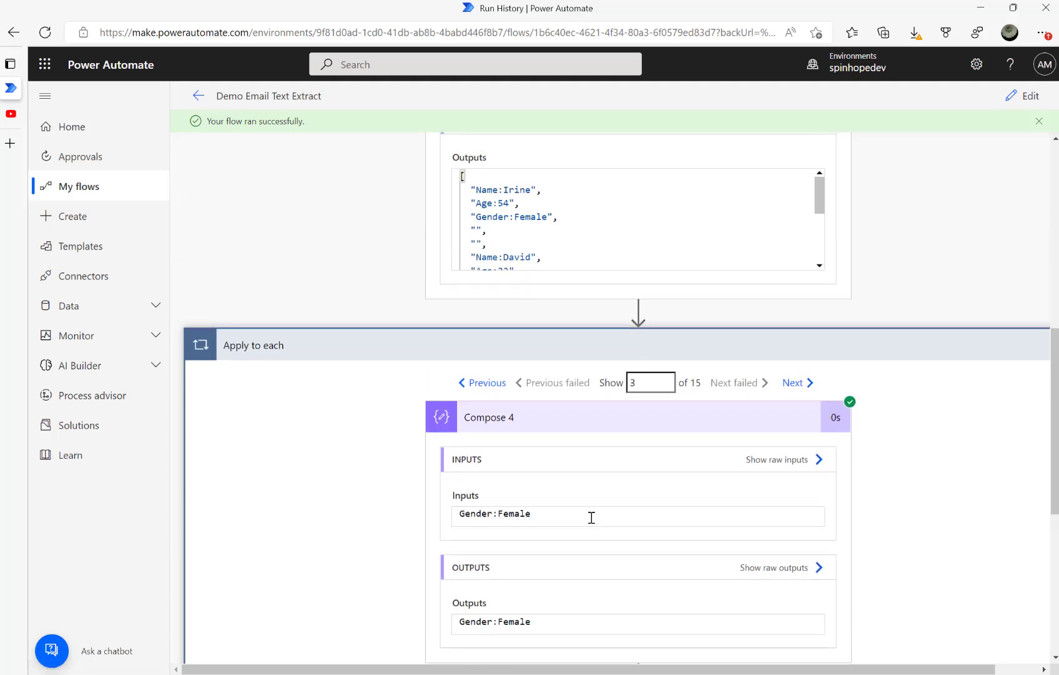
pyautogui.scroll(-4, 656, 508)
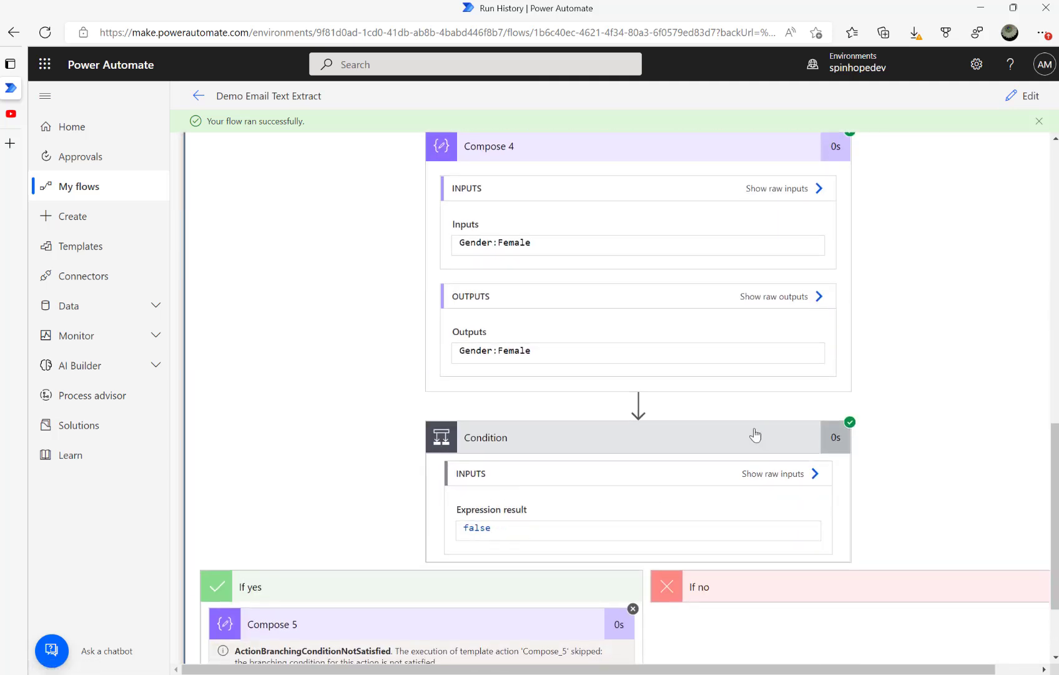
# Step: Examine Apply to each iterations 4 and 5 and compare them with the matching lines in the Compose 3 outputs
pyautogui.scroll(5, 755, 435)
pyautogui.click(802, 417)
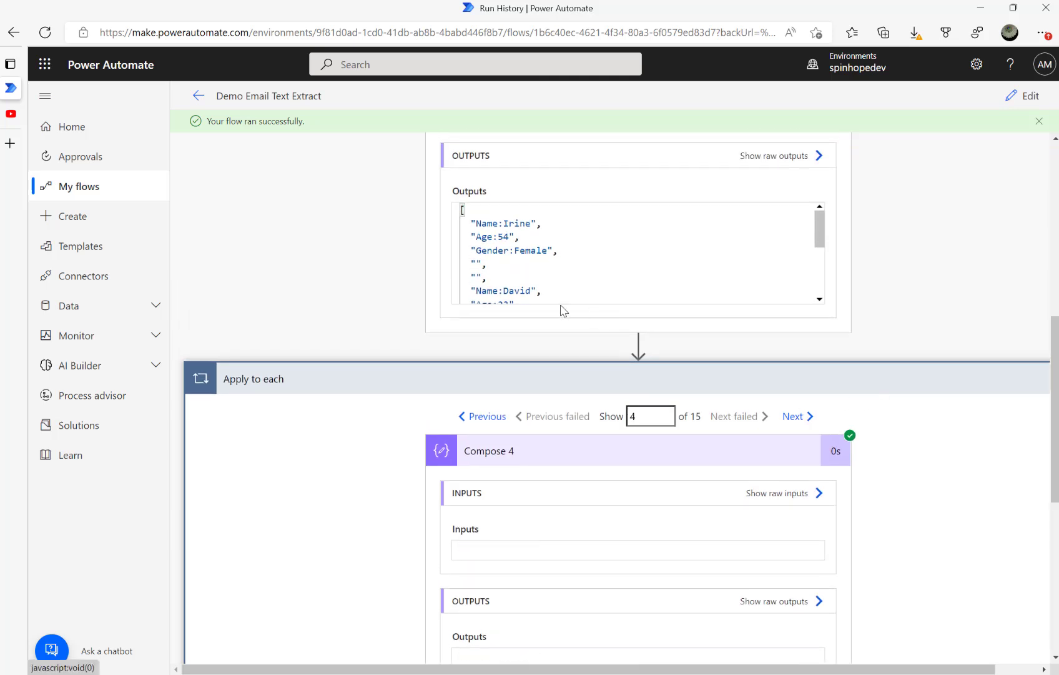
pyautogui.scroll(-5, 665, 398)
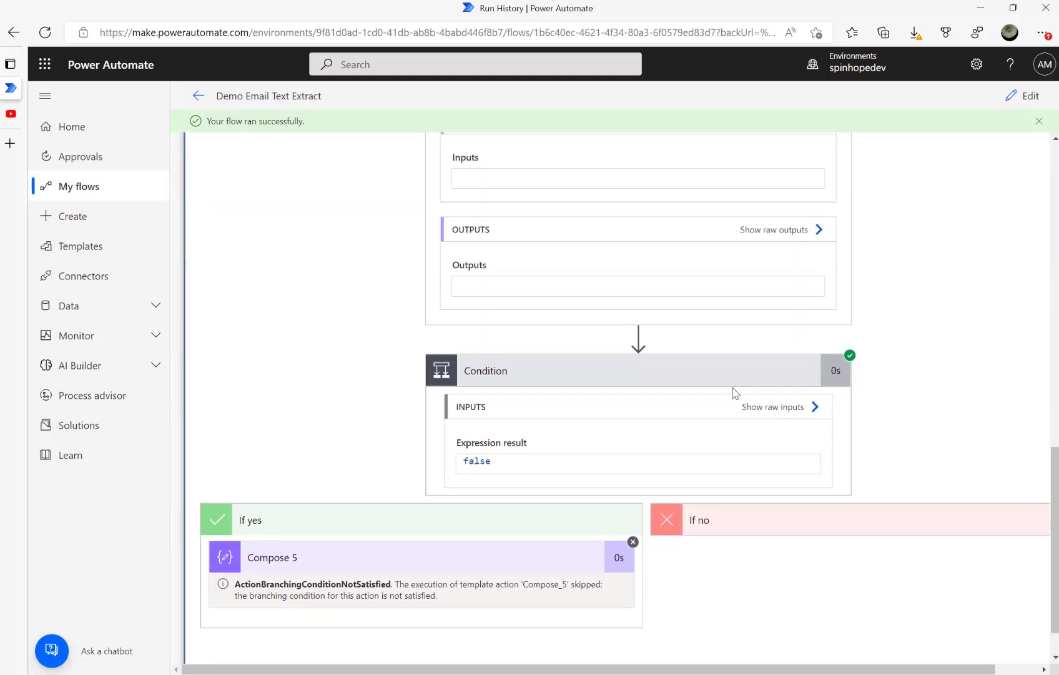
pyautogui.scroll(3, 750, 375)
pyautogui.click(812, 228)
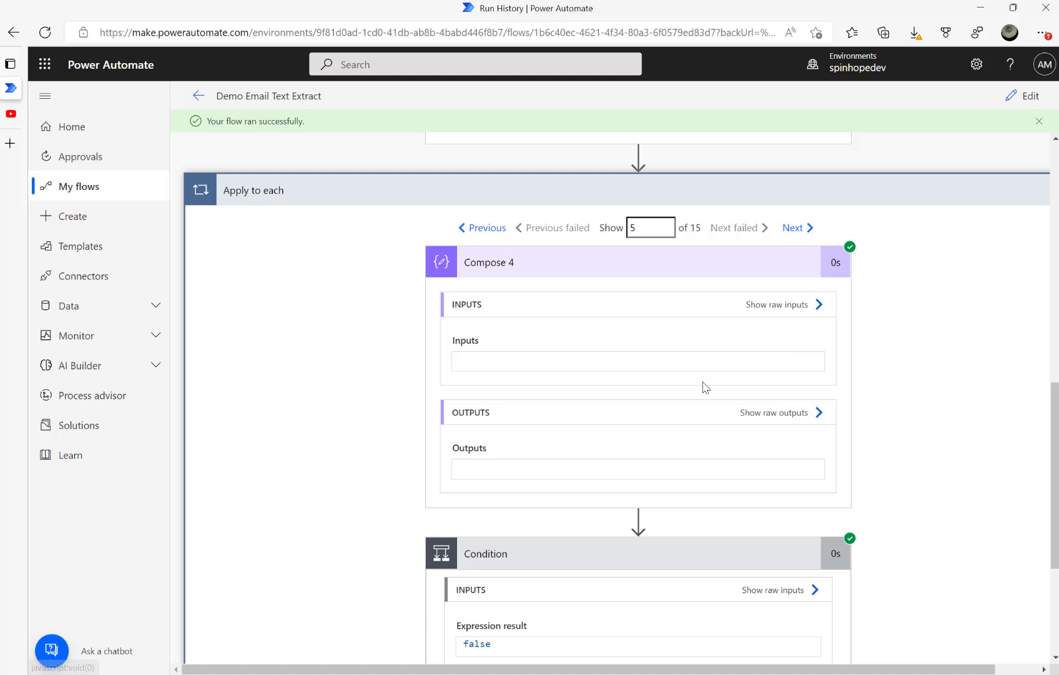
pyautogui.scroll(-3, 625, 437)
pyautogui.scroll(5, 601, 461)
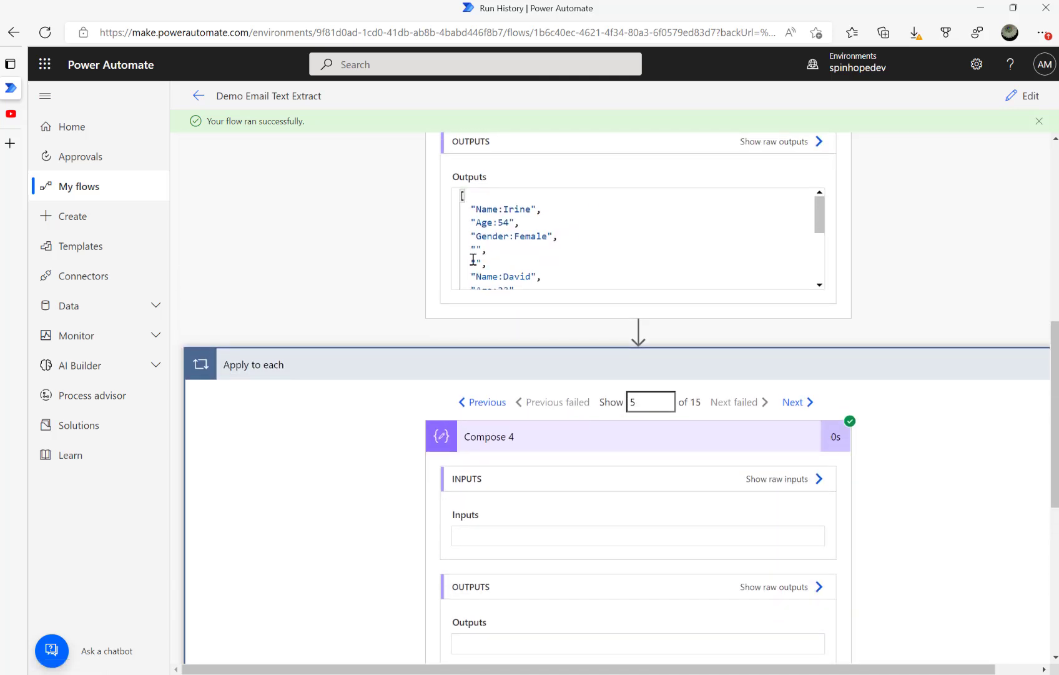
pyautogui.scroll(-4, 640, 565)
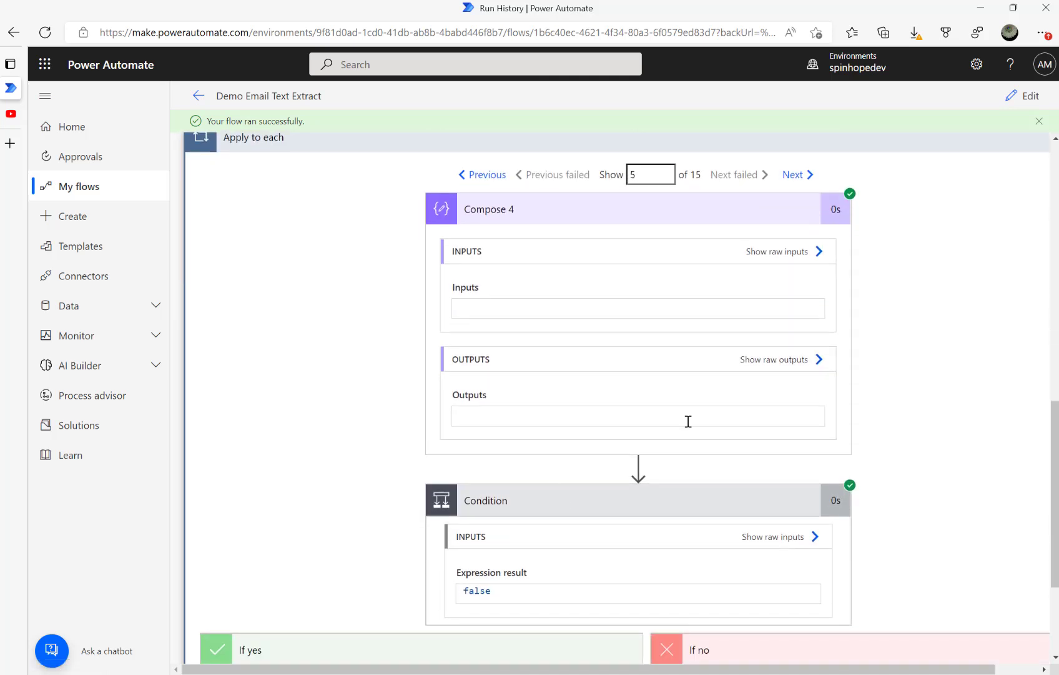
# Step: Move on to Apply to each iterations 6 and 7 and examine the Condition result and Compose 5 in each
pyautogui.click(799, 183)
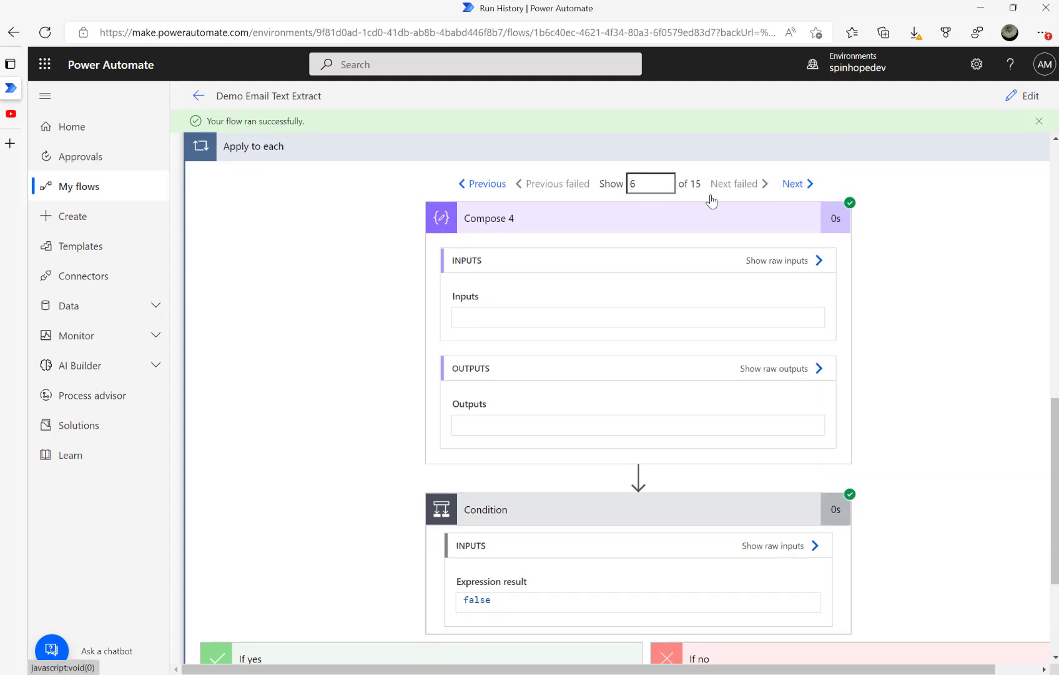
pyautogui.scroll(-1, 662, 438)
pyautogui.scroll(-5, 437, 374)
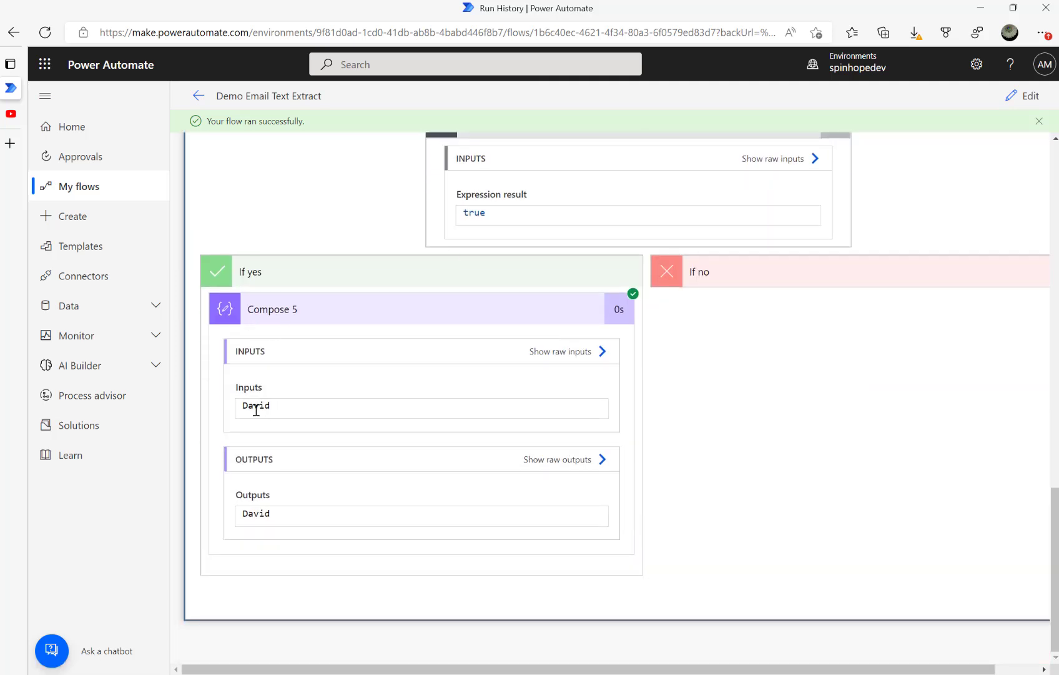
pyautogui.scroll(7, 422, 432)
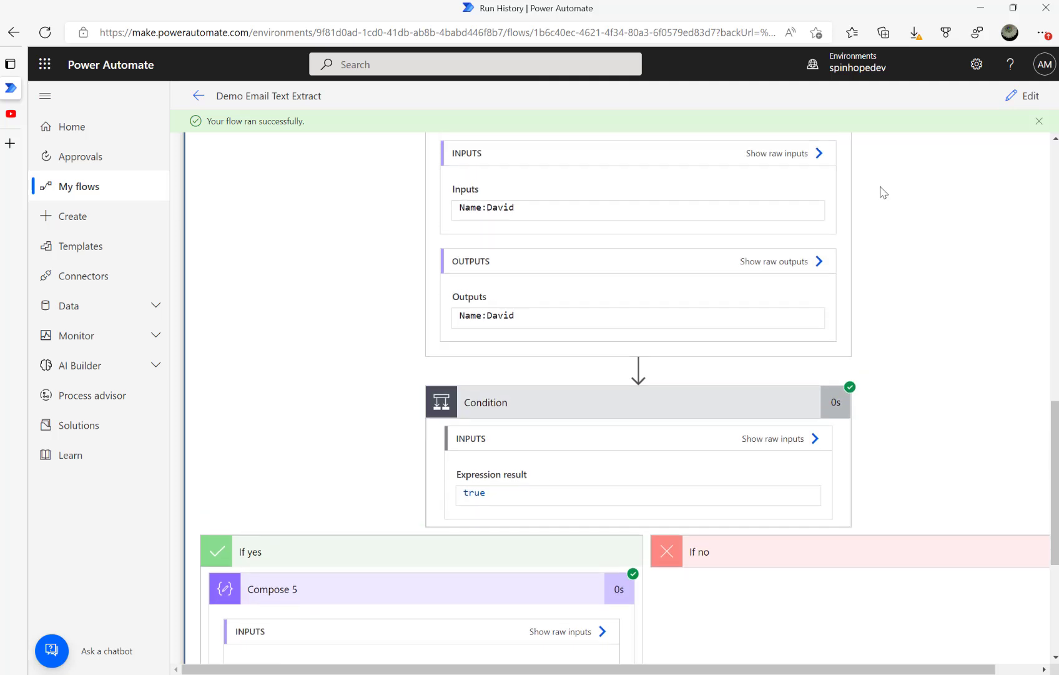
pyautogui.click(791, 241)
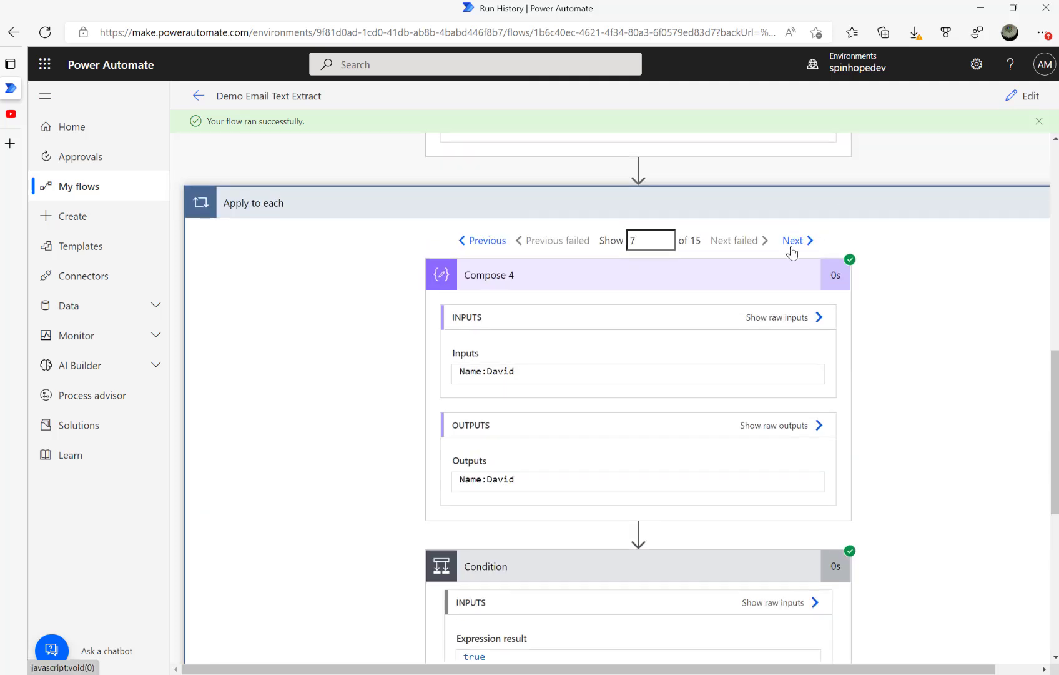
pyautogui.scroll(-1, 793, 349)
pyautogui.scroll(-2, 794, 349)
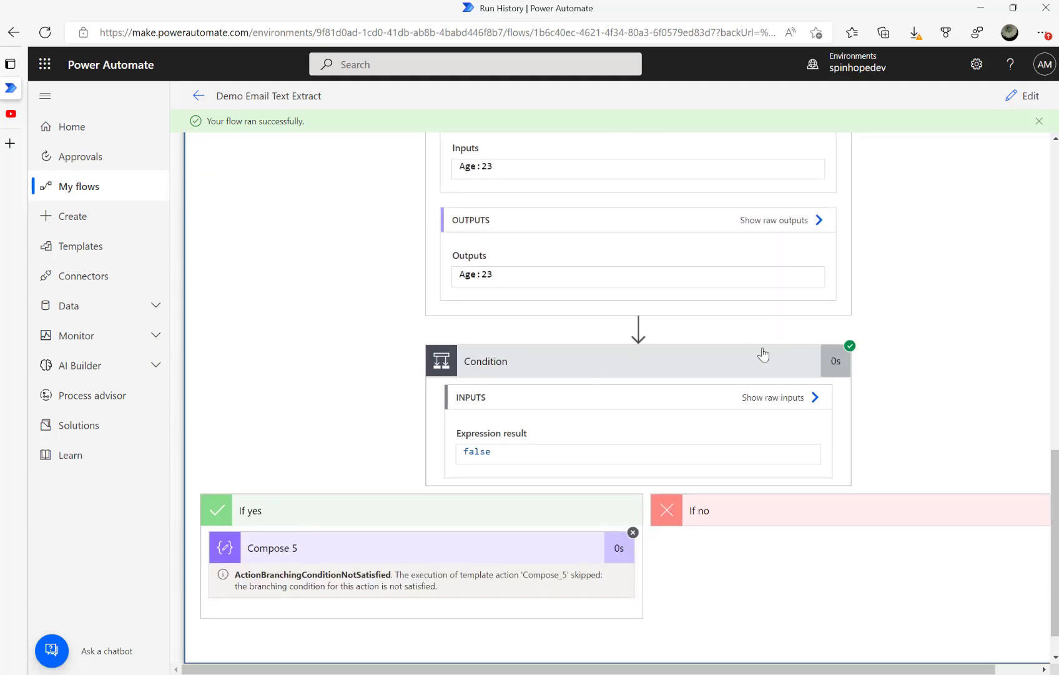
# Step: Show Apply to each iterations 8 and 9 and check the Compose 4 values and Condition results
pyautogui.scroll(3, 837, 163)
pyautogui.click(793, 204)
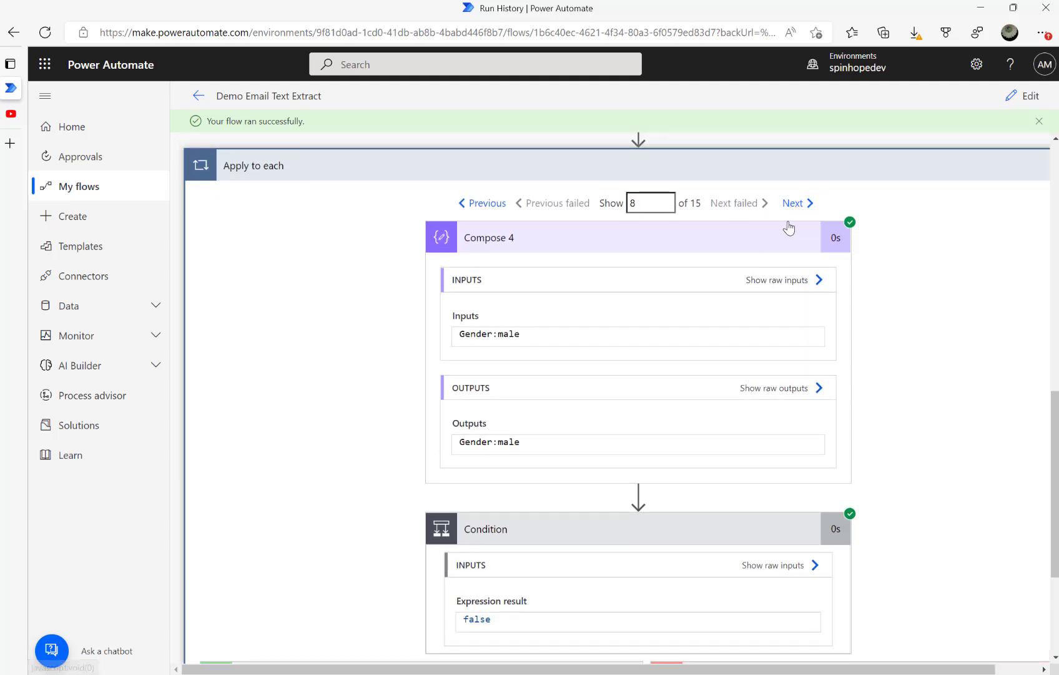
pyautogui.click(805, 204)
pyautogui.scroll(-3, 784, 330)
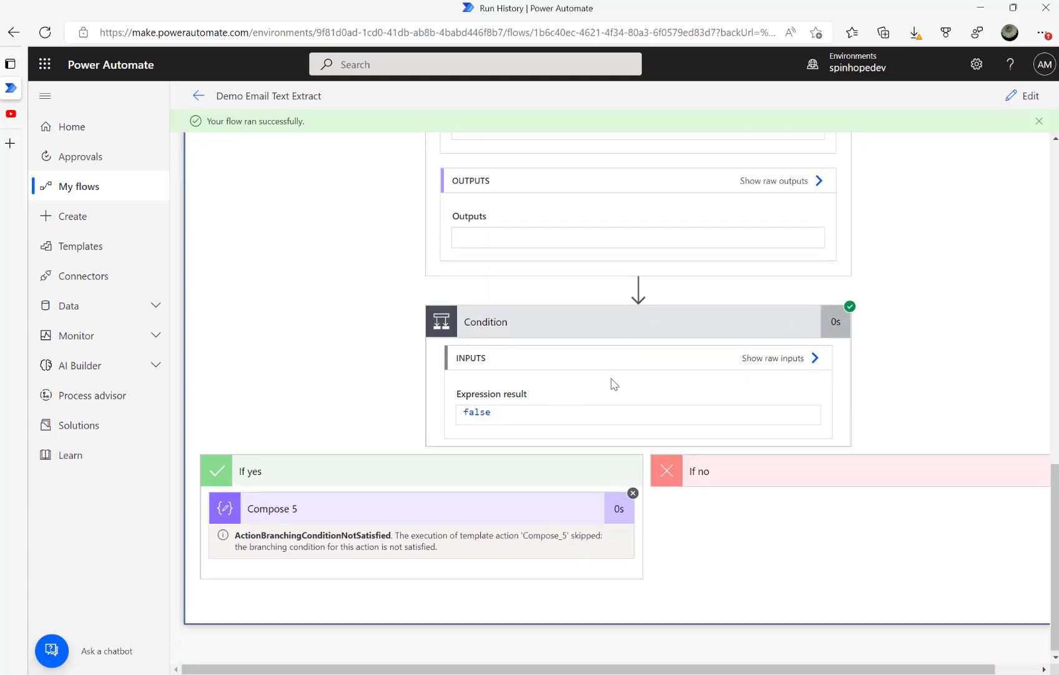
# Step: Advance from Apply to each iteration 10 to iteration 12, examining Compose 4, the Condition result and the Compose 5 output
pyautogui.scroll(4, 610, 381)
pyautogui.click(795, 279)
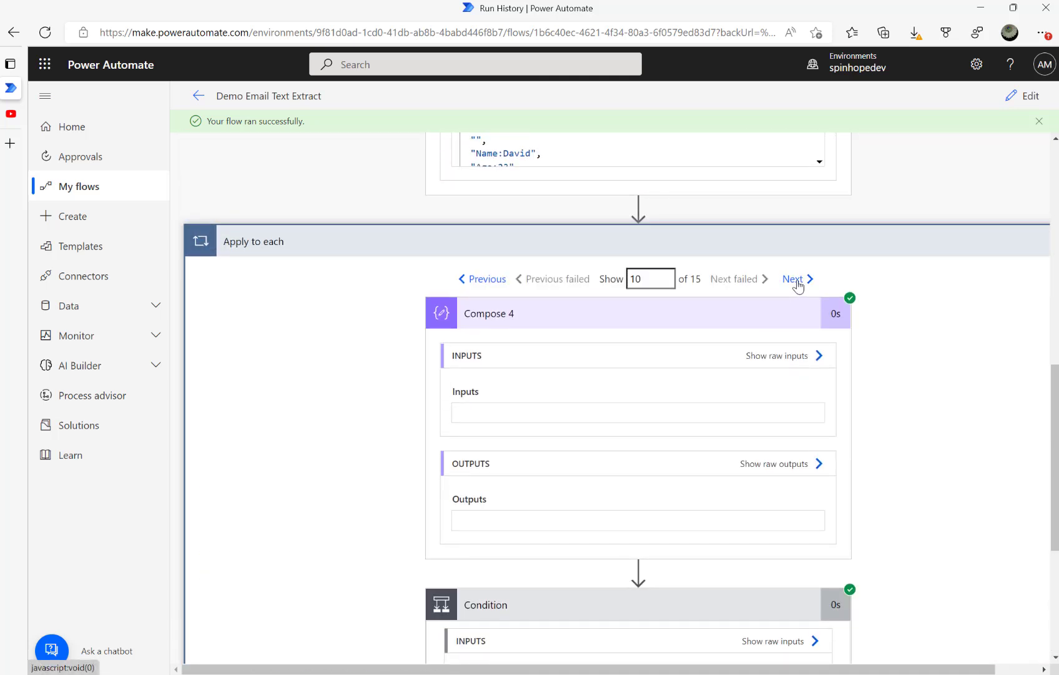
pyautogui.scroll(-2, 774, 338)
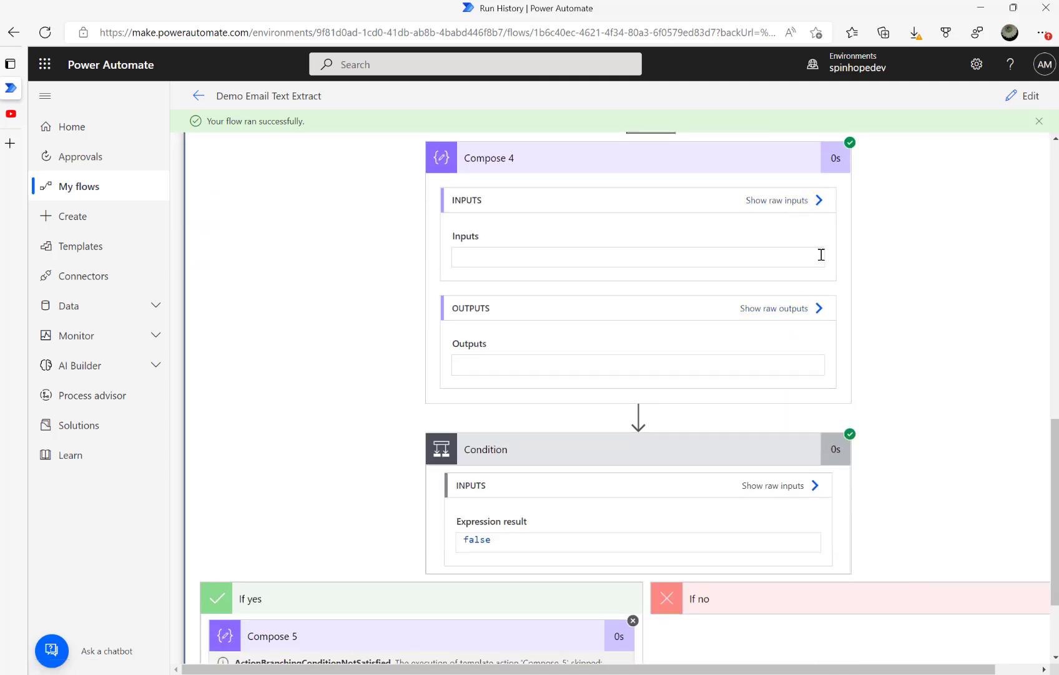
pyautogui.scroll(3, 841, 262)
pyautogui.scroll(-2, 809, 245)
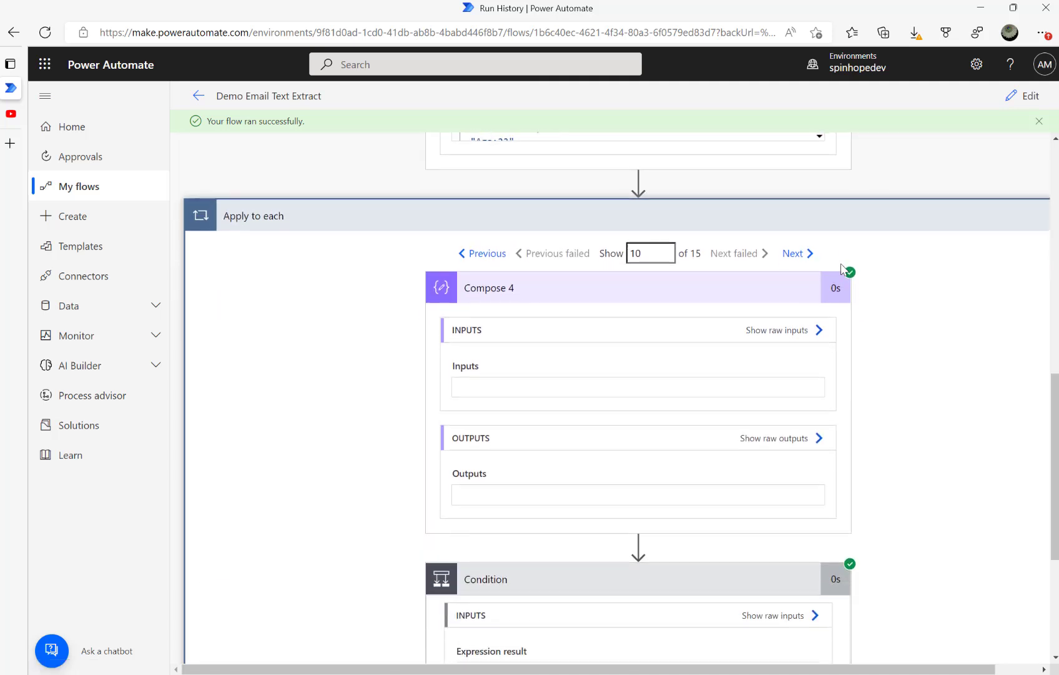
pyautogui.click(796, 191)
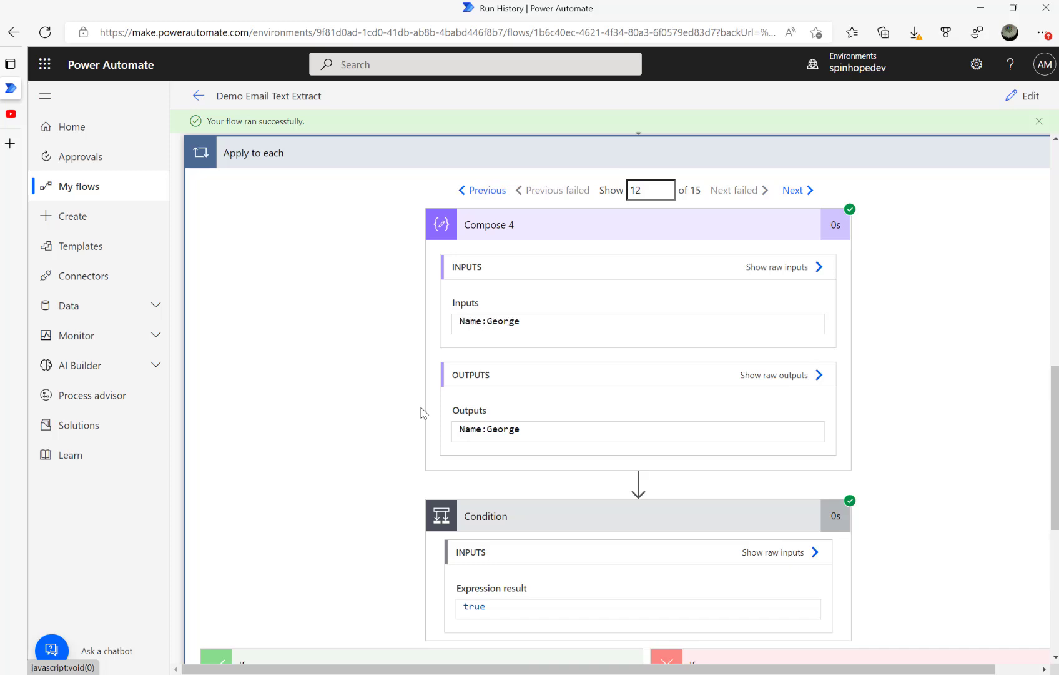
pyautogui.scroll(-6, 423, 412)
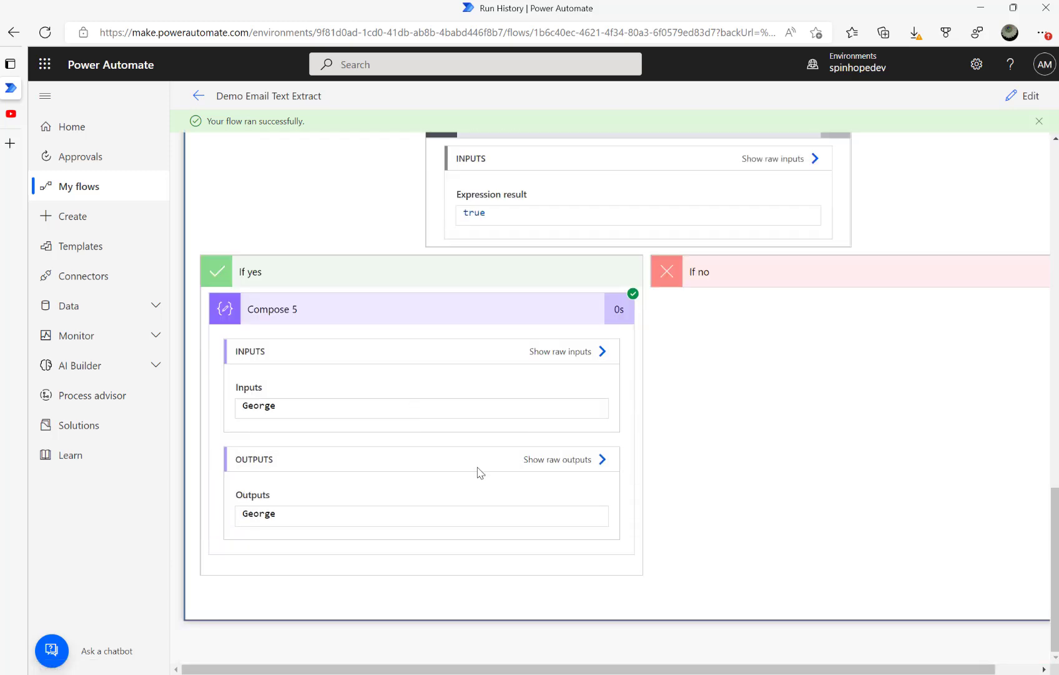
# Step: Reopen the flow for editing and review its actions from the email trigger through Apply to each, the Condition and Compose 5
pyautogui.scroll(11, 479, 473)
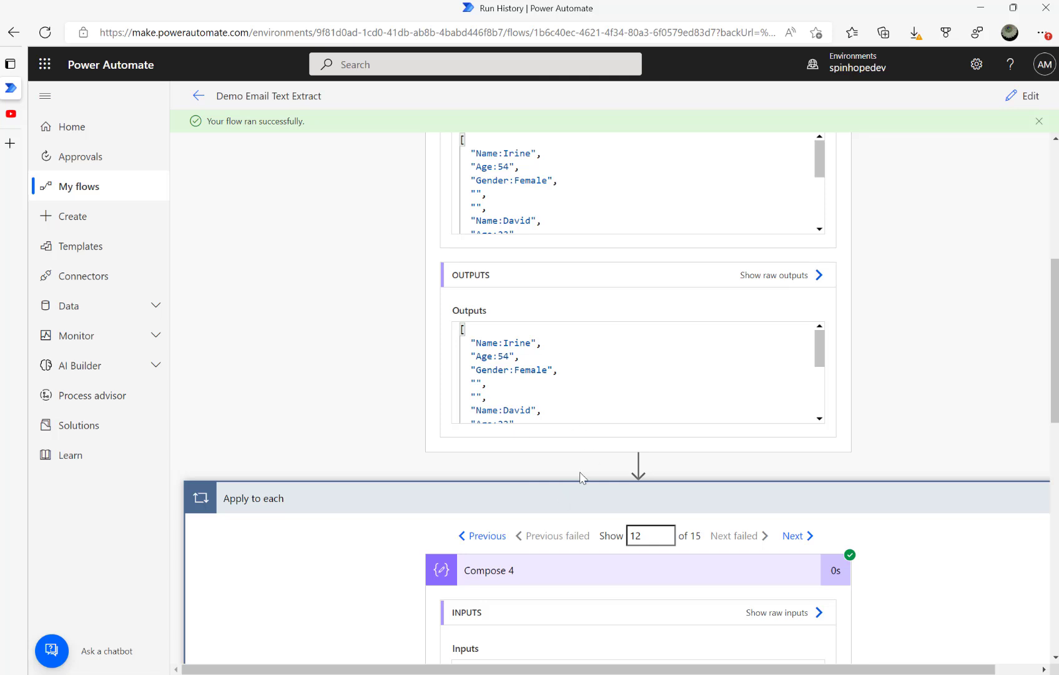
pyautogui.click(1023, 95)
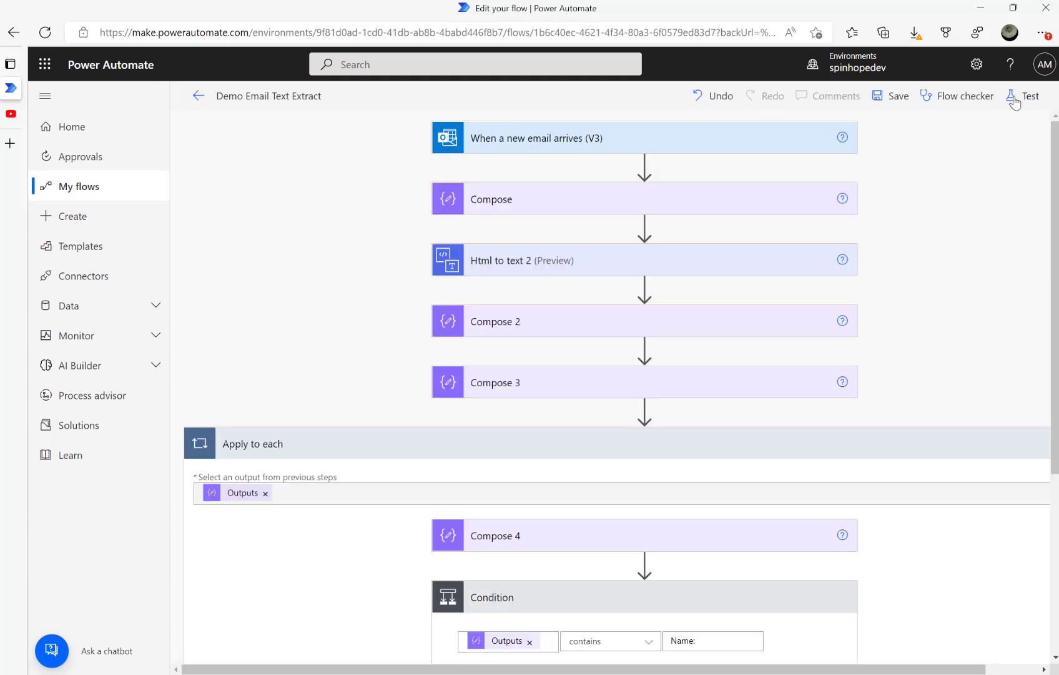
pyautogui.scroll(-4, 649, 356)
pyautogui.scroll(-3, 661, 362)
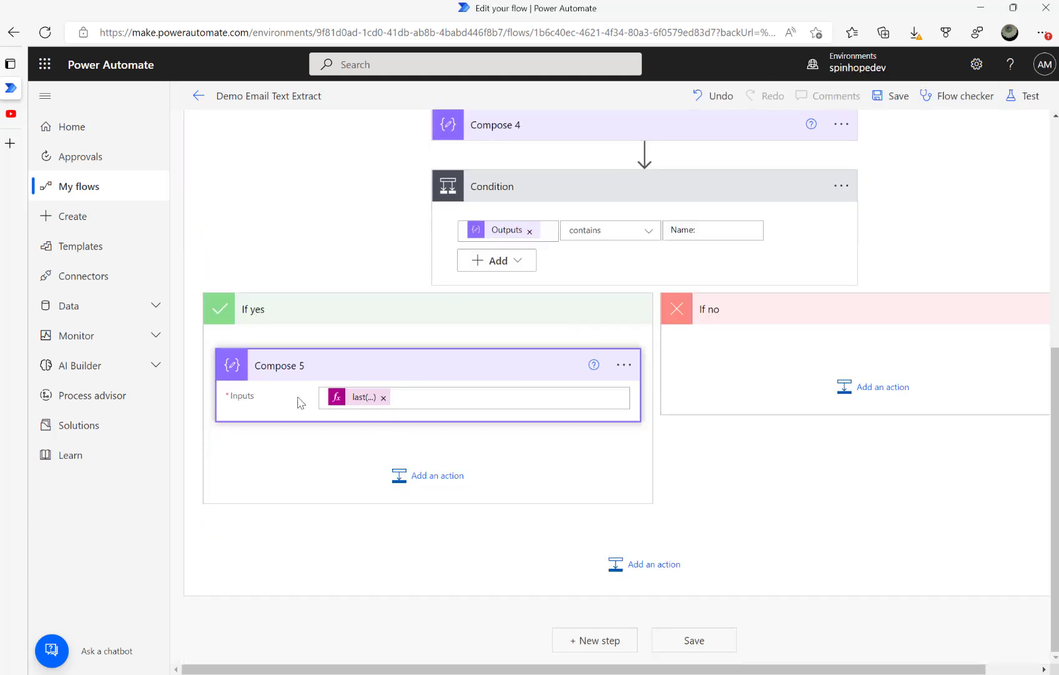
pyautogui.scroll(4, 459, 155)
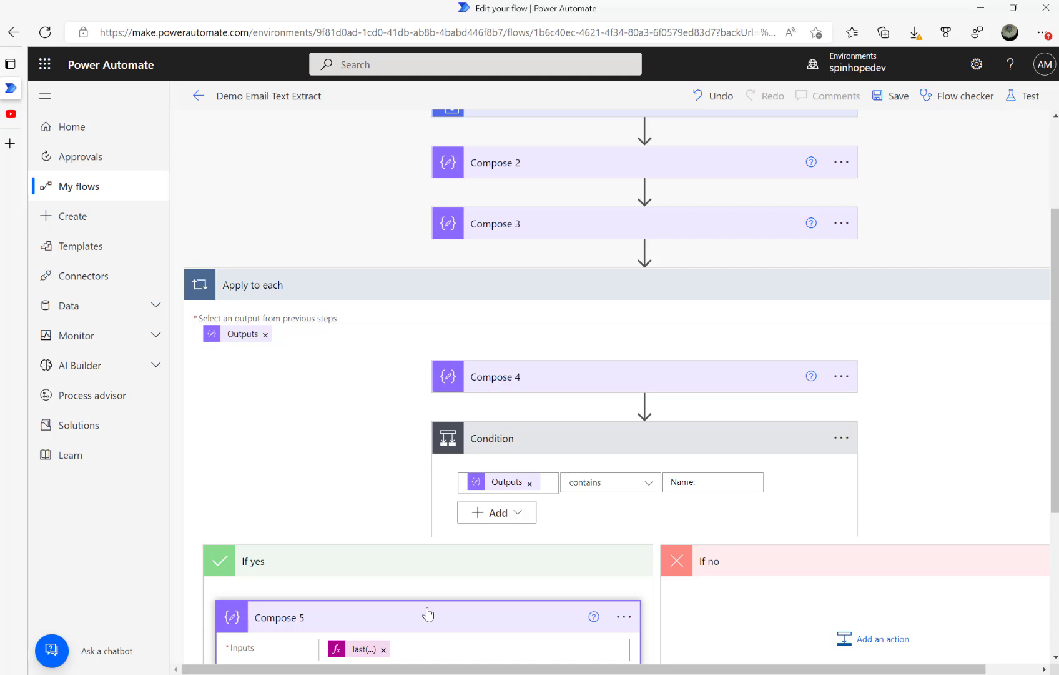
pyautogui.scroll(-3, 425, 610)
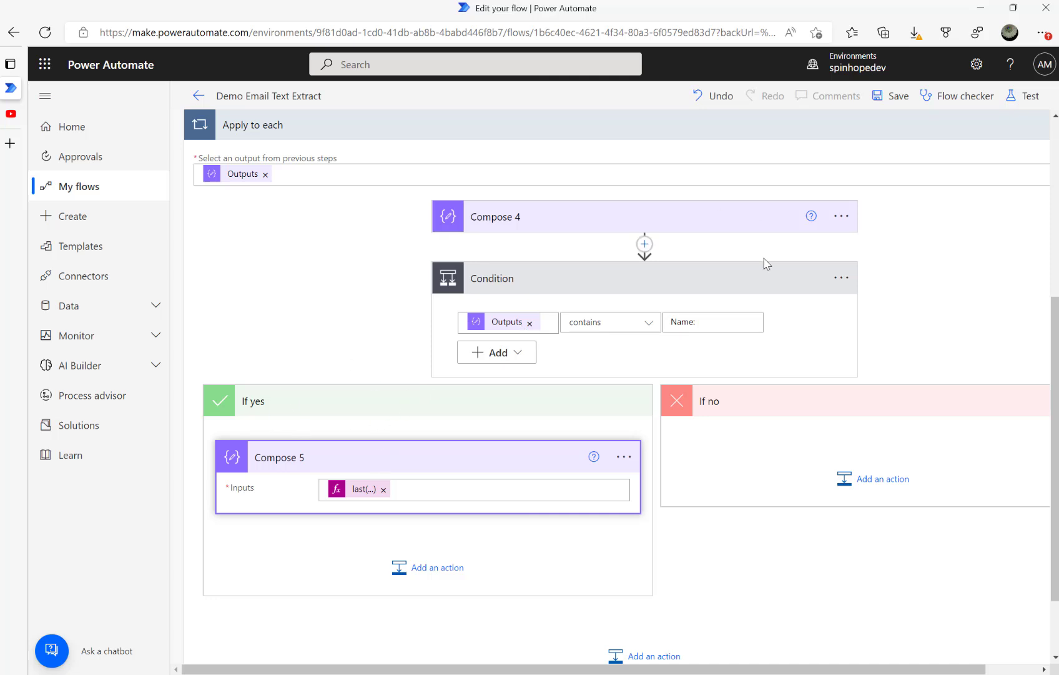
pyautogui.scroll(5, 396, 397)
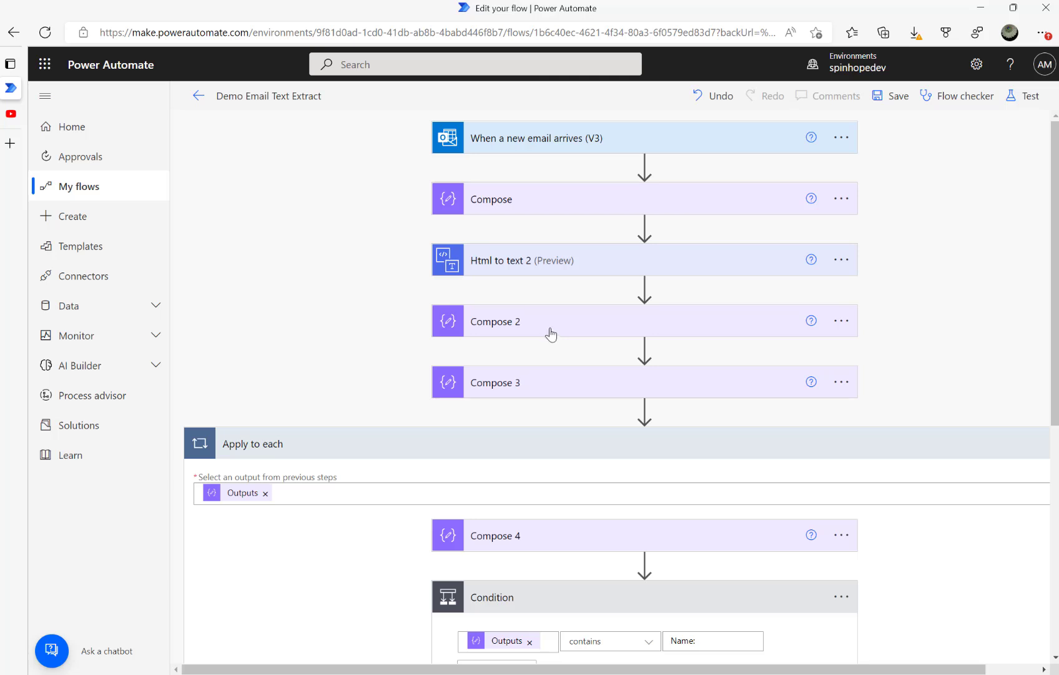
pyautogui.scroll(-3, 571, 396)
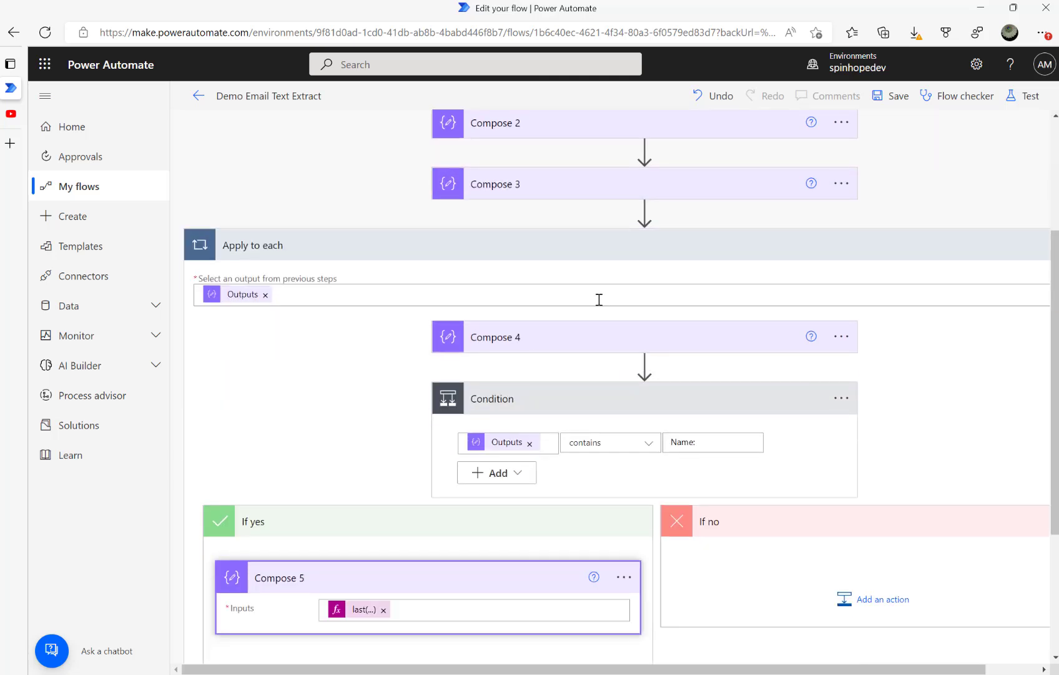